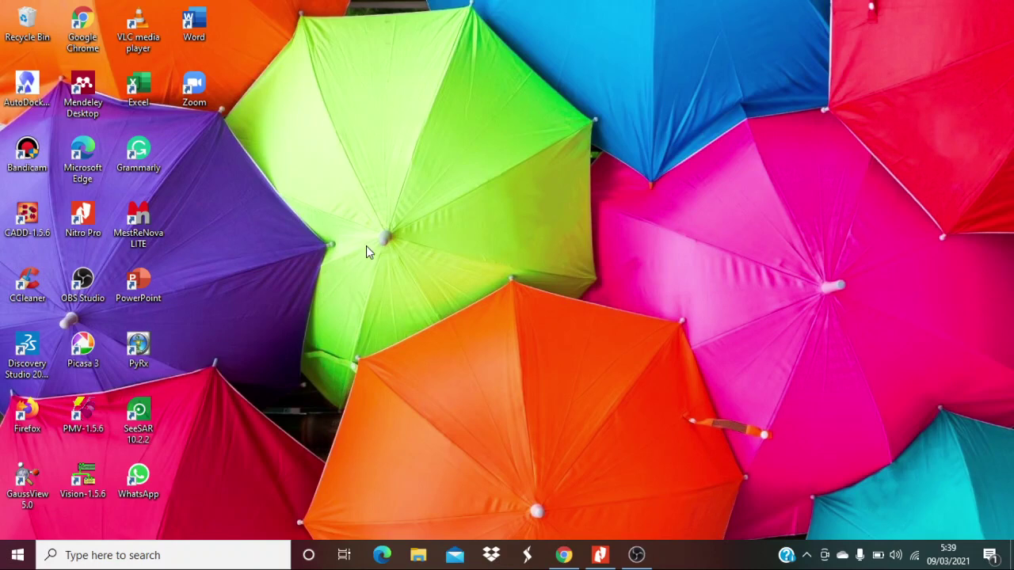
Search the computer for CHEM and launch ChemBioDraw Ultra 14.0
click(84, 555)
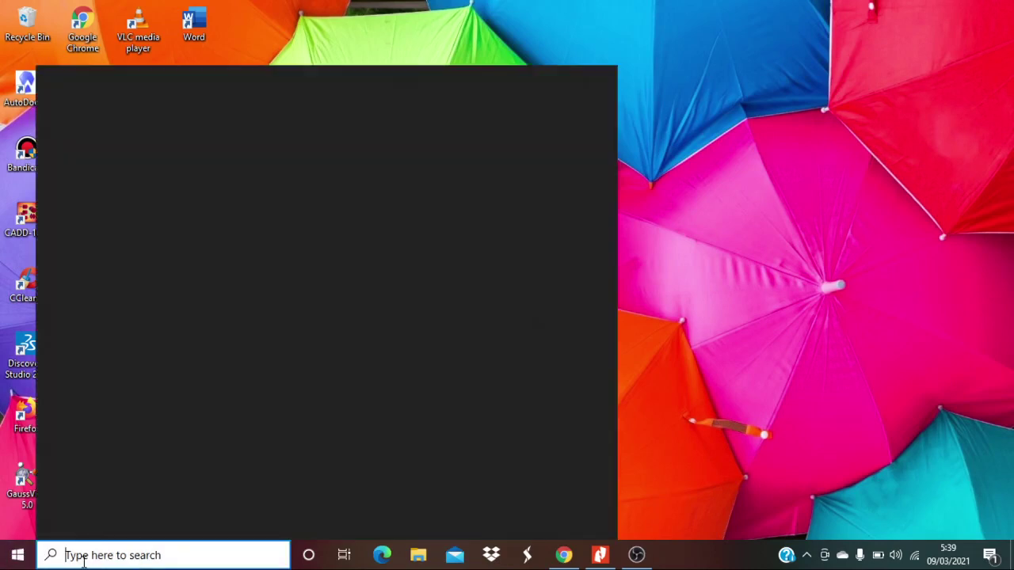
text(C)
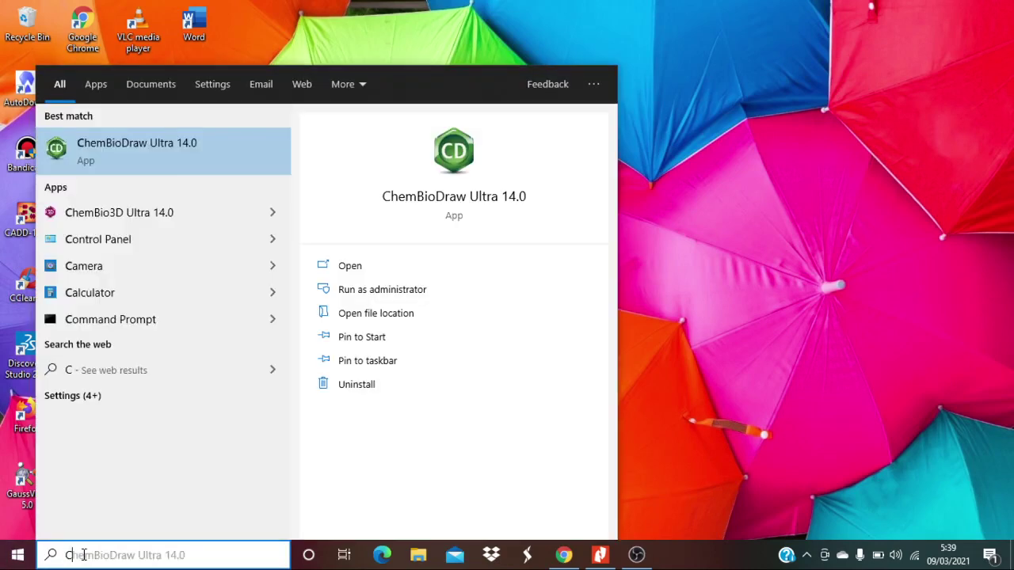
text(H)
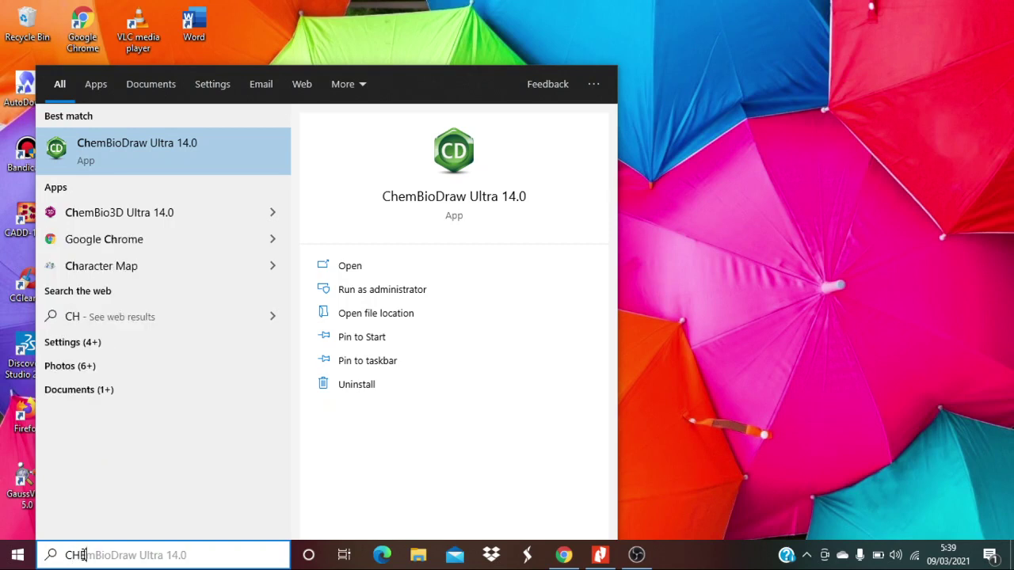
text(EM)
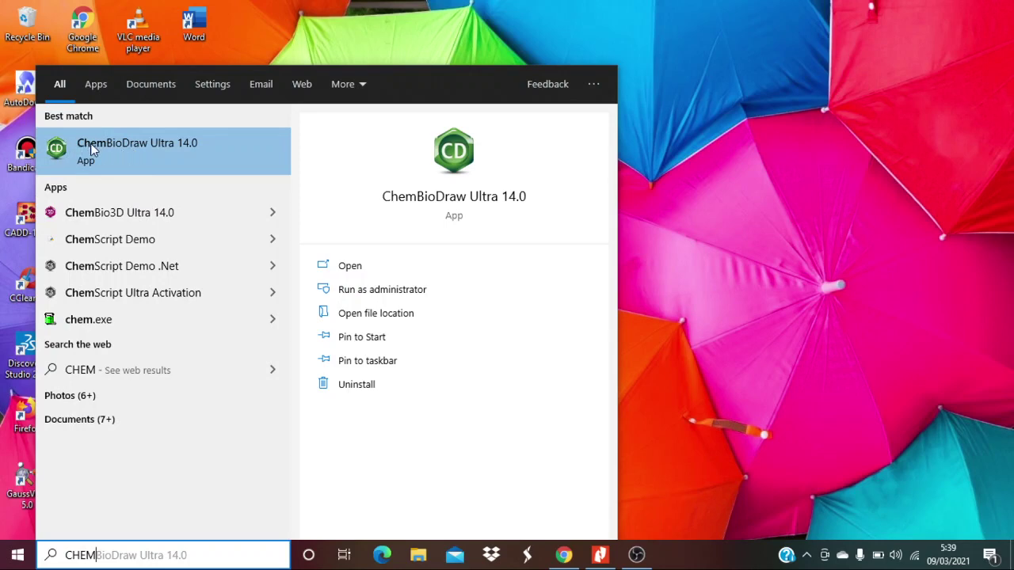
click(118, 146)
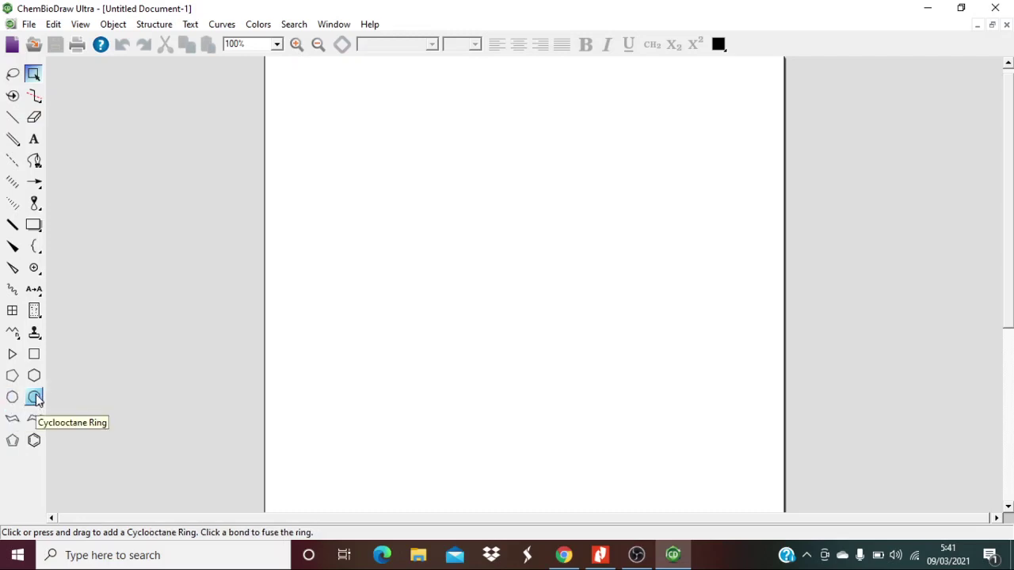
click(35, 399)
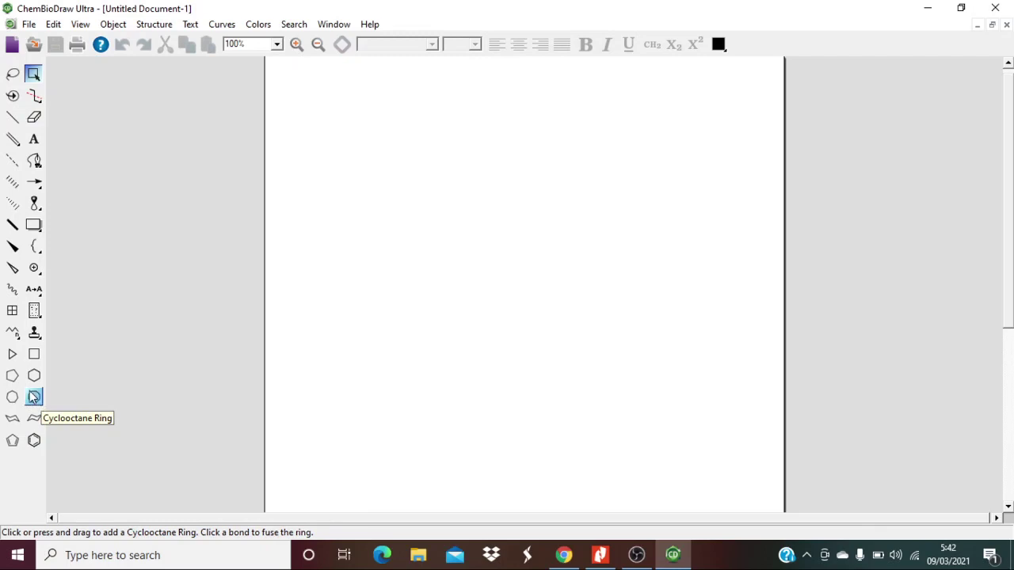
click(12, 398)
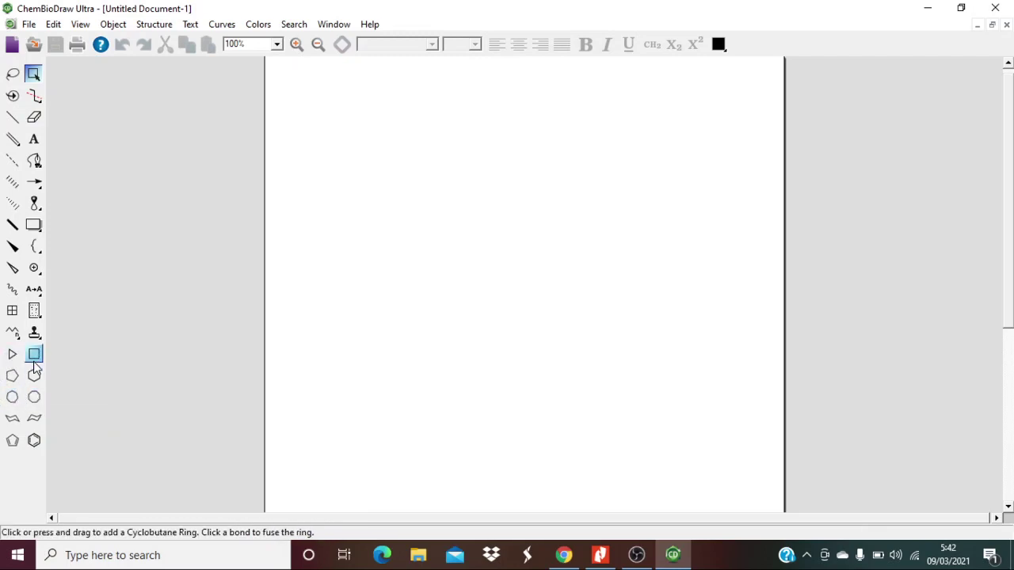
click(13, 421)
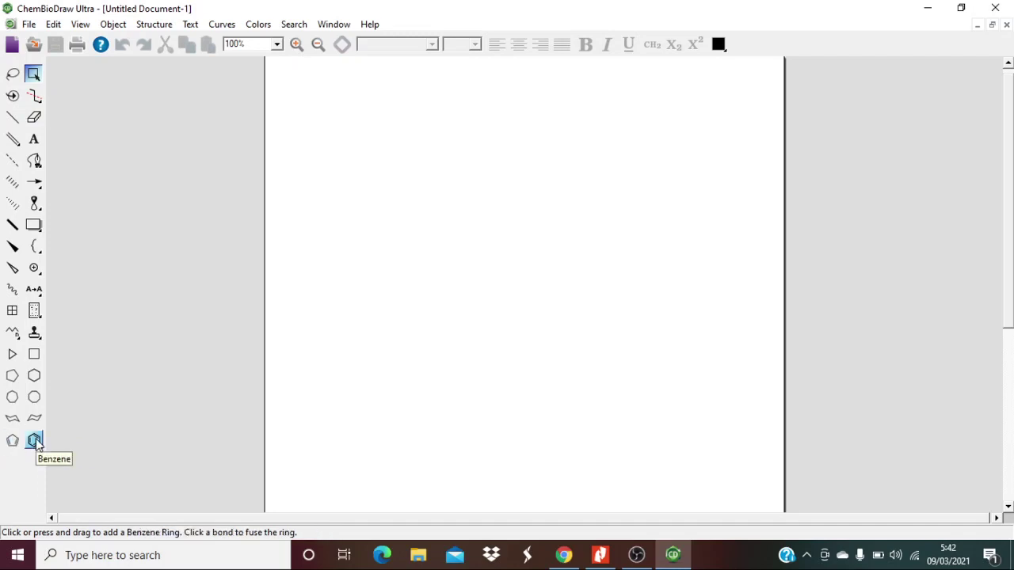
click(34, 441)
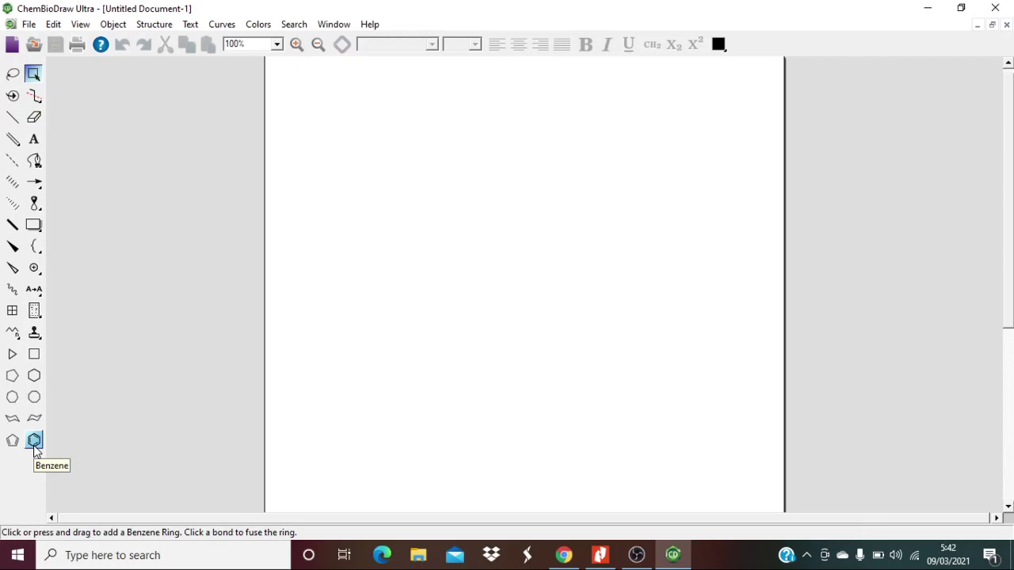
click(35, 378)
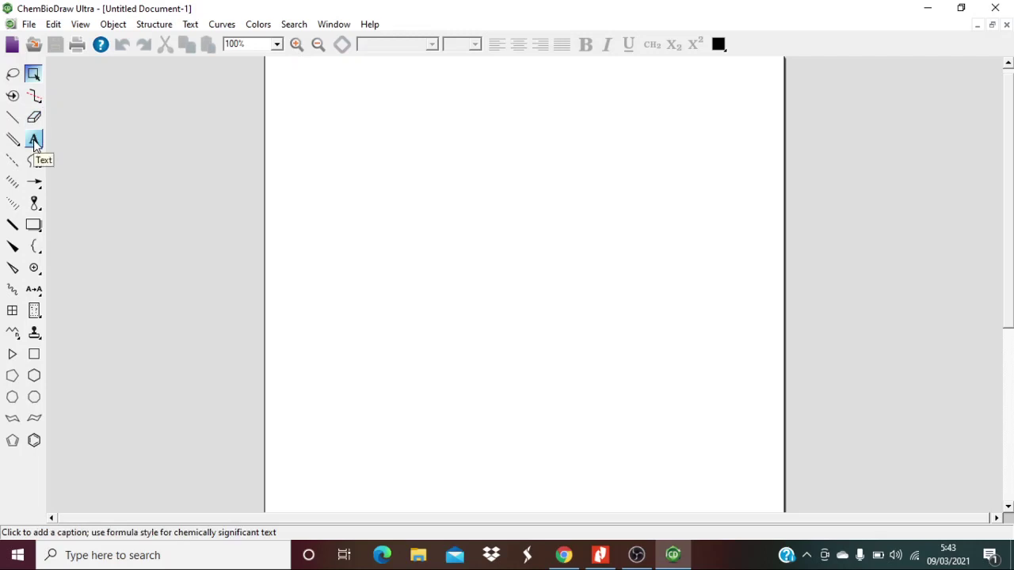
Place a carbon atom label C near the top of the blank page with the Text tool
click(34, 141)
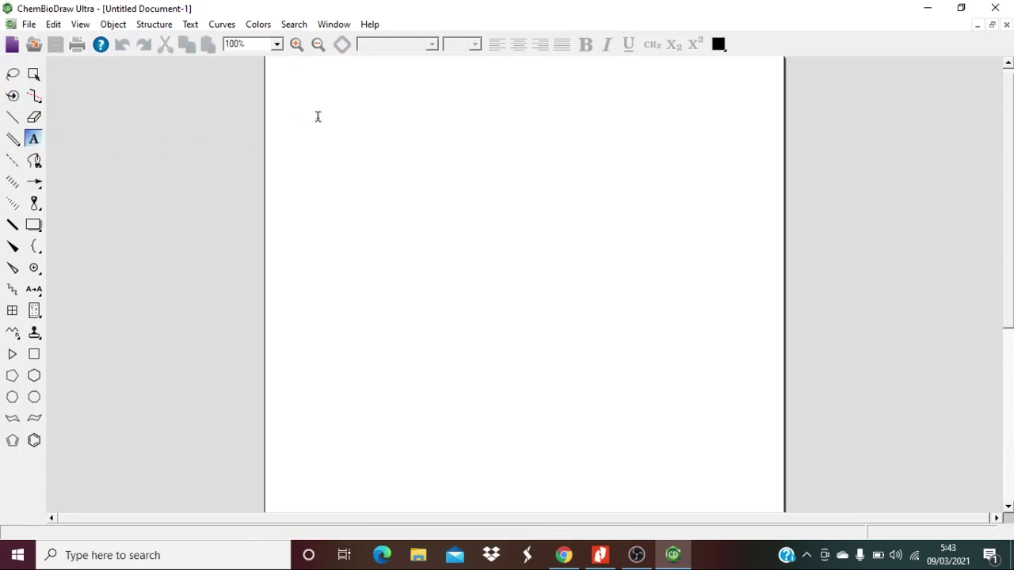
click(348, 118)
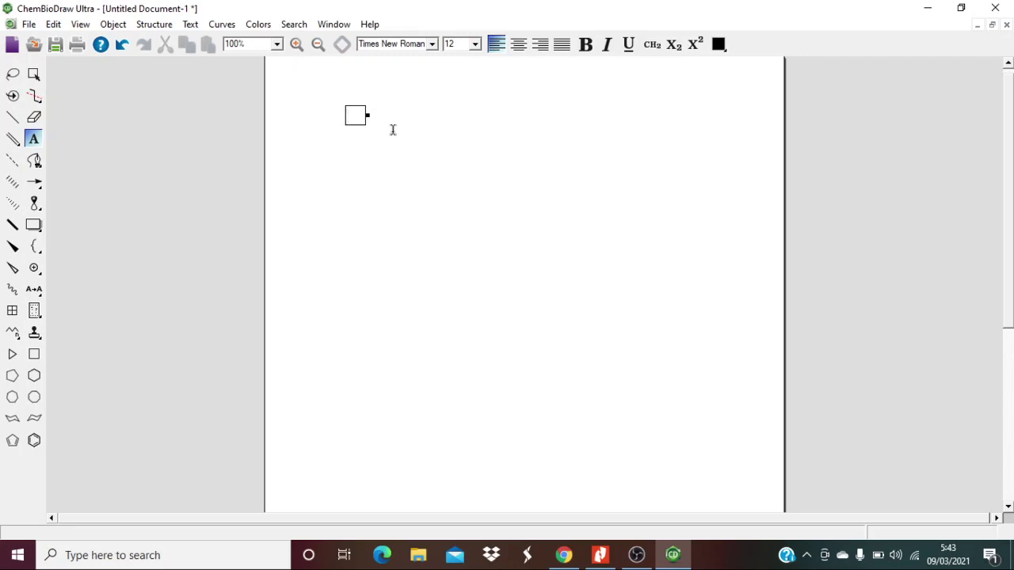
text(c)
key(BackSpace)
text(C)
Draw four solid single bonds outward from the carbon label in a cross: up, down, left and right
click(14, 120)
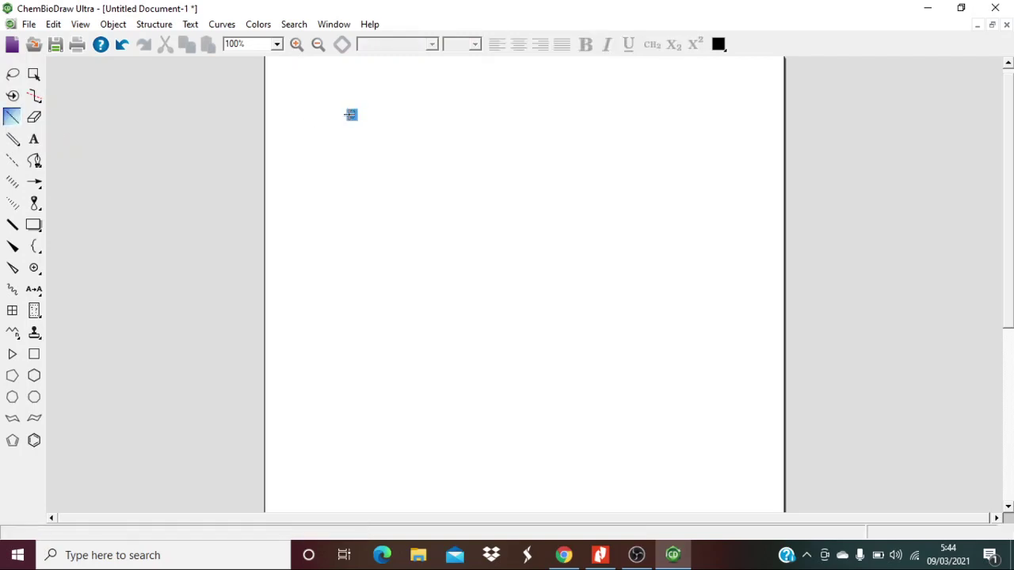
mouse_move(351, 115)
mouse_down()
mouse_move(404, 115)
mouse_move(352, 153)
mouse_up()
drag(351, 115, 310, 115)
drag(351, 114, 351, 79)
Label the free ends of all four bonds around the carbon with H to complete the methane structure
click(33, 140)
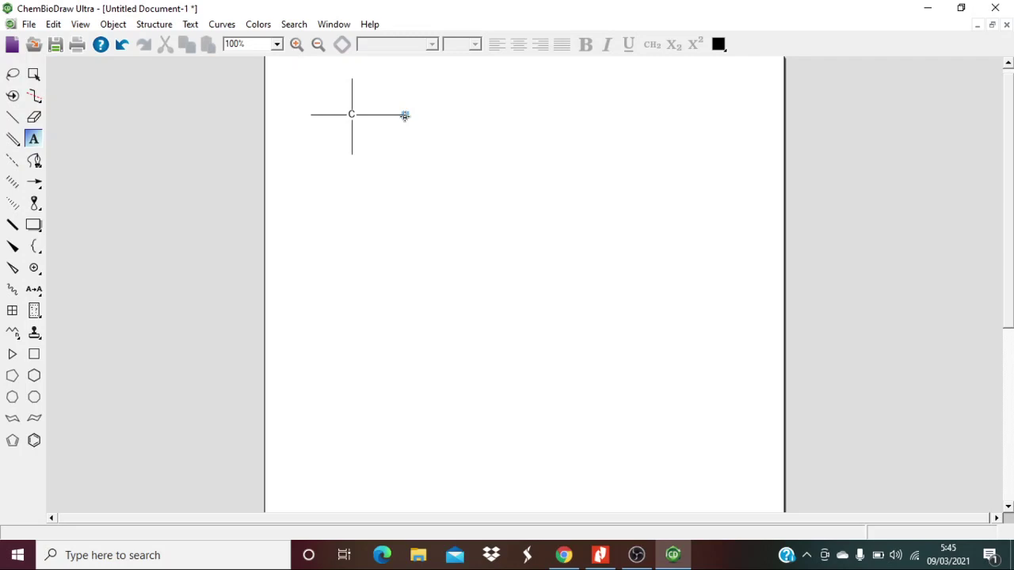
click(404, 116)
text(H)
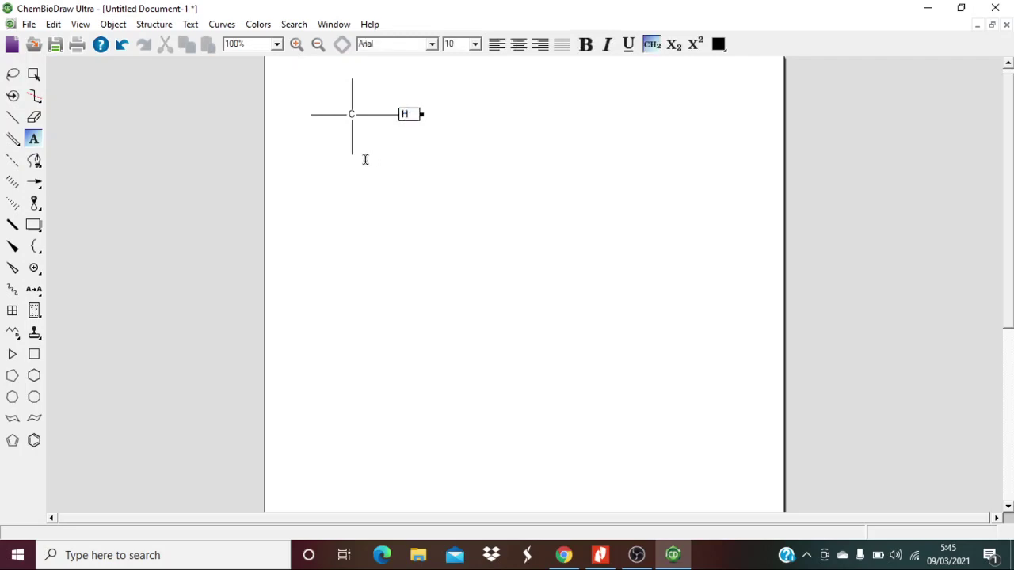
click(352, 154)
text(H)
click(312, 114)
text(H)
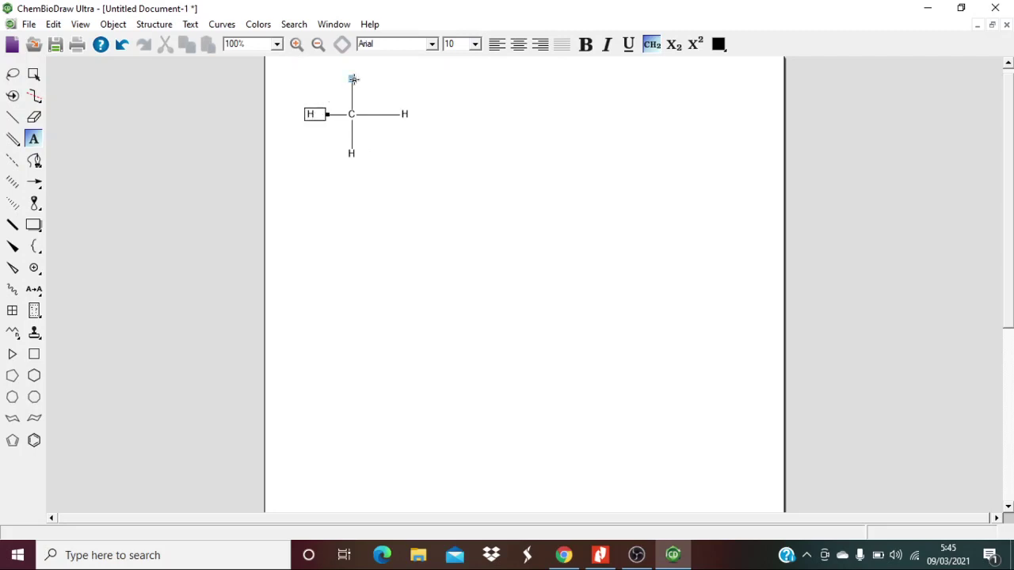
click(353, 80)
text(H)
Add the caption CH4 to the right of the methane structure, with the 4 as a subscript
click(560, 152)
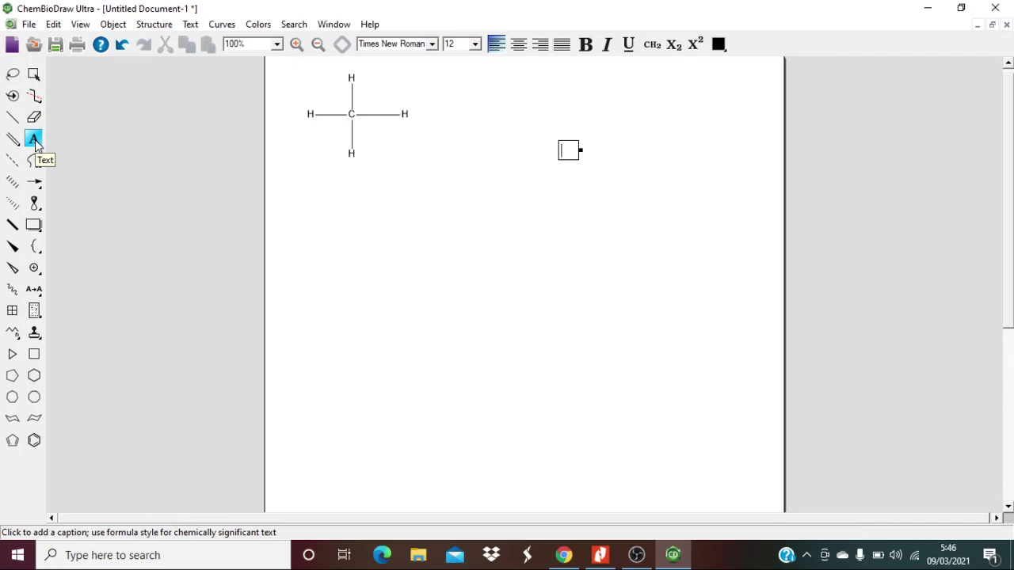
click(464, 115)
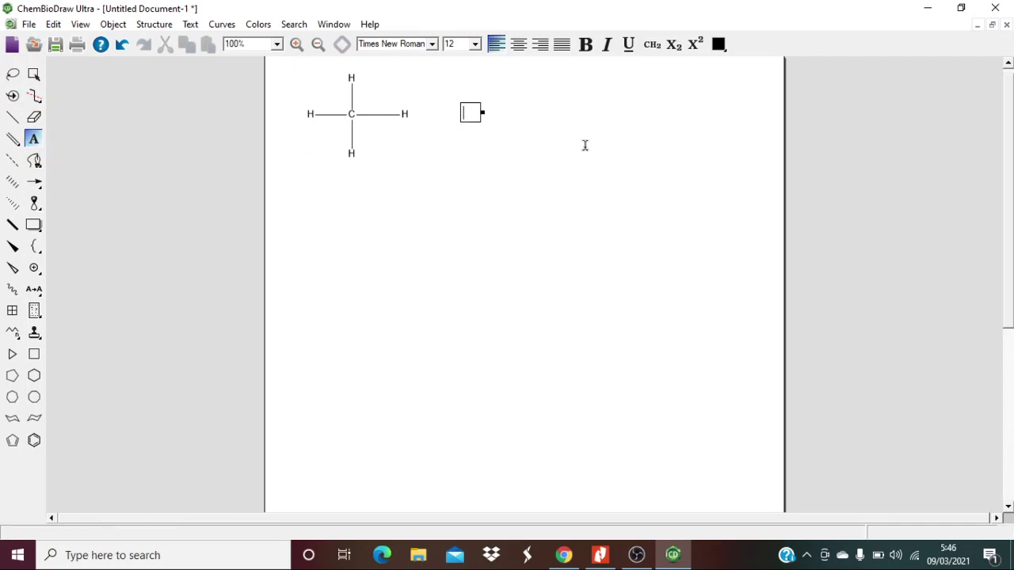
text(CH4)
key(BackSpace)
click(673, 45)
text(4)
click(634, 127)
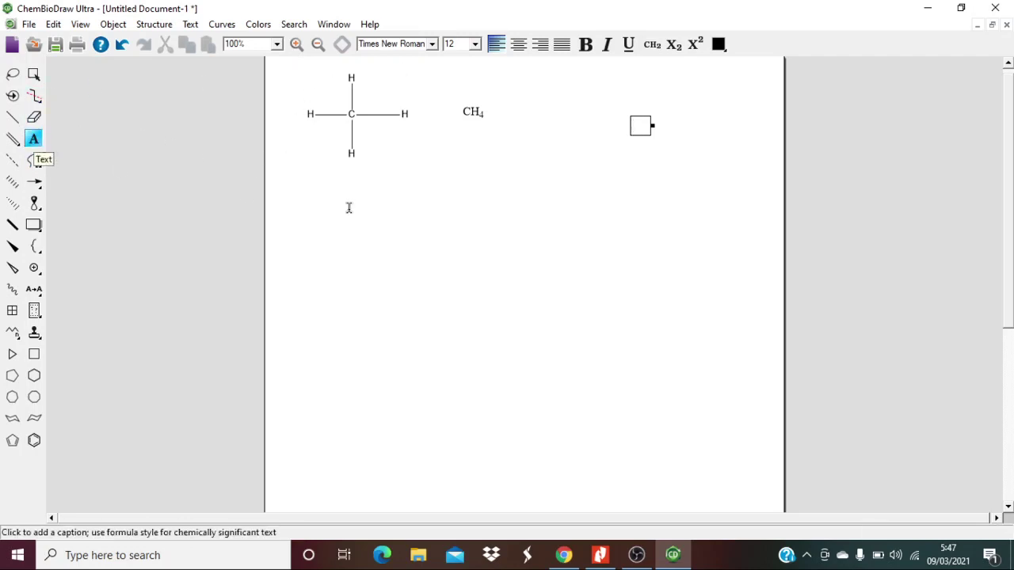
Place a carbon label C below the methane structure and draw a horizontal single bond from it to the right
click(325, 193)
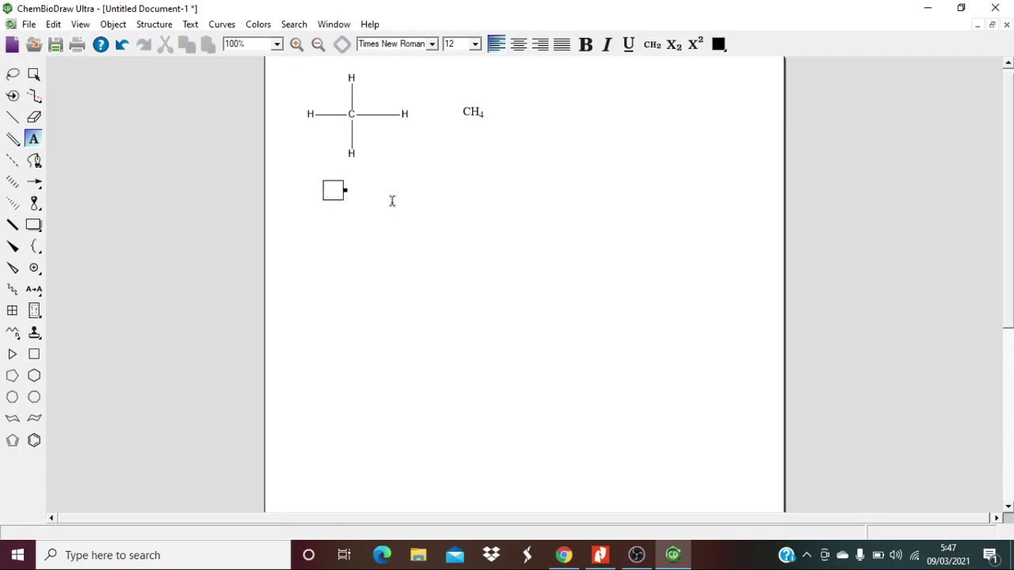
click(12, 116)
drag(328, 188, 381, 189)
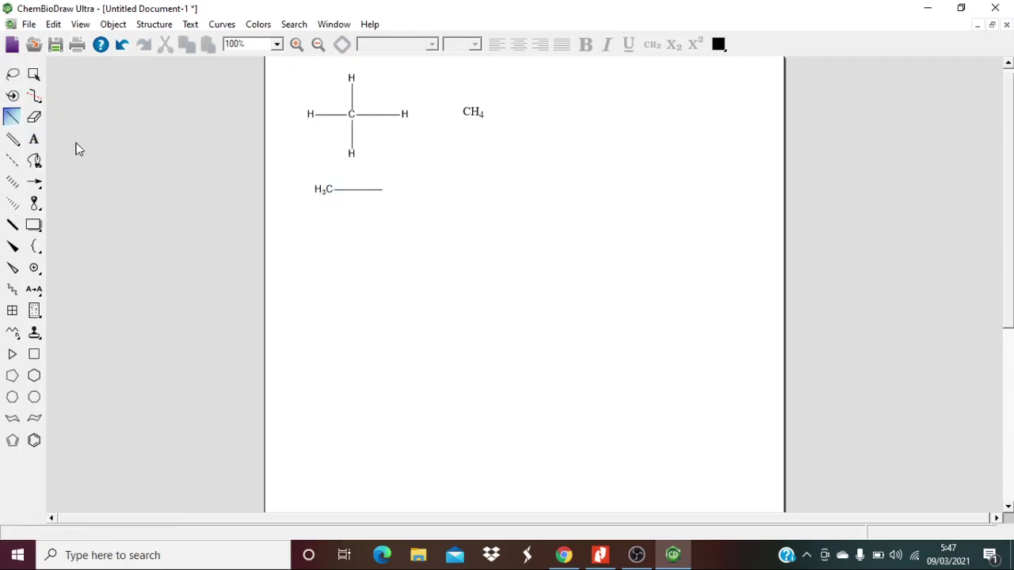
click(382, 189)
key(l)
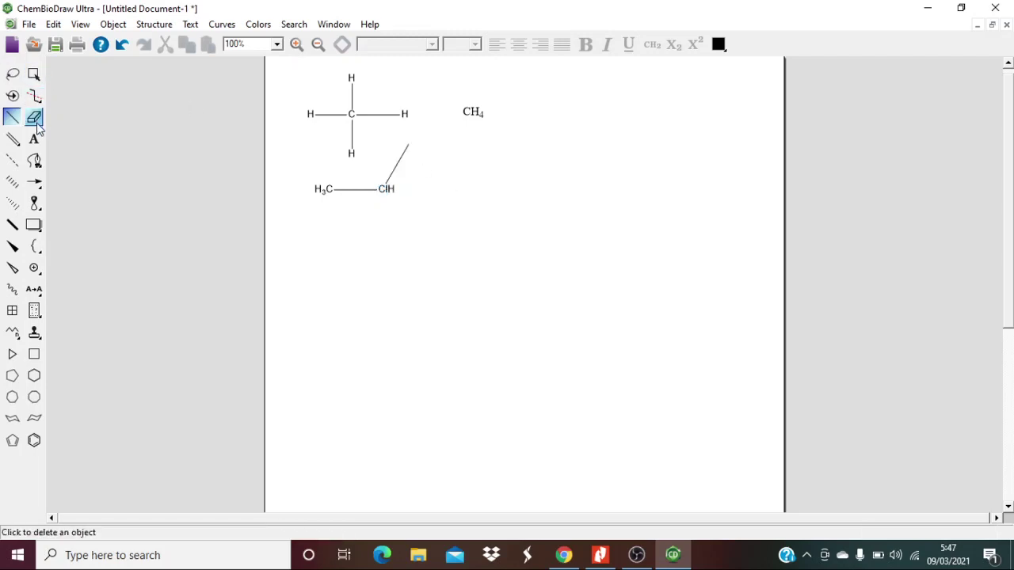
click(35, 123)
click(399, 158)
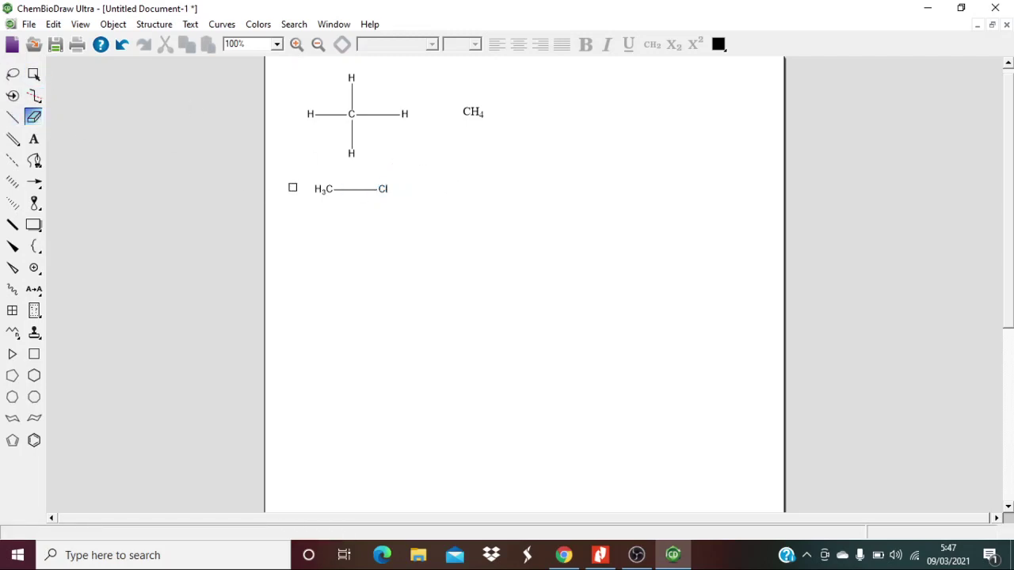
click(383, 190)
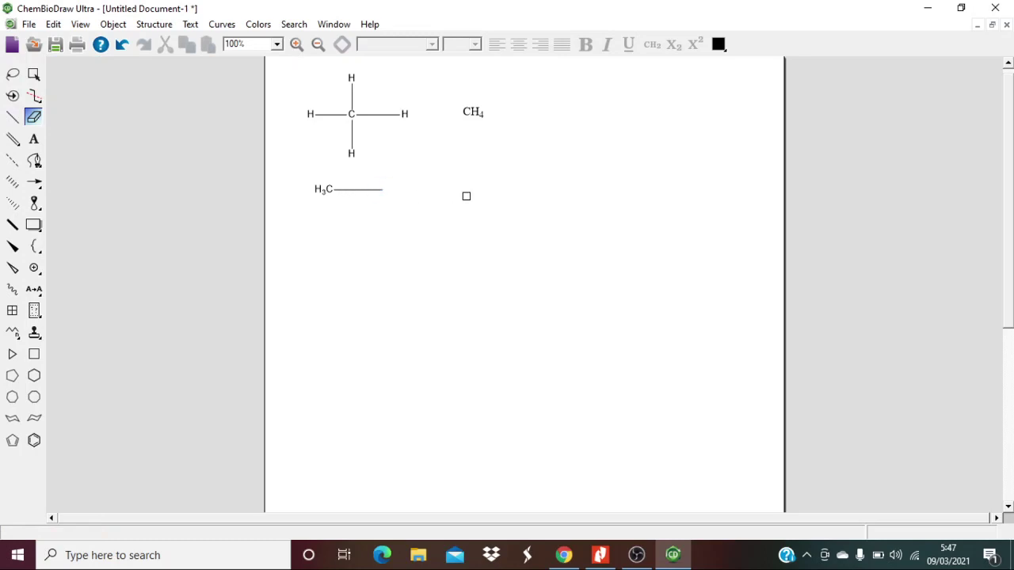
Label the free end of the first chain bond C and extend a single bond to the right from this second carbon
click(33, 139)
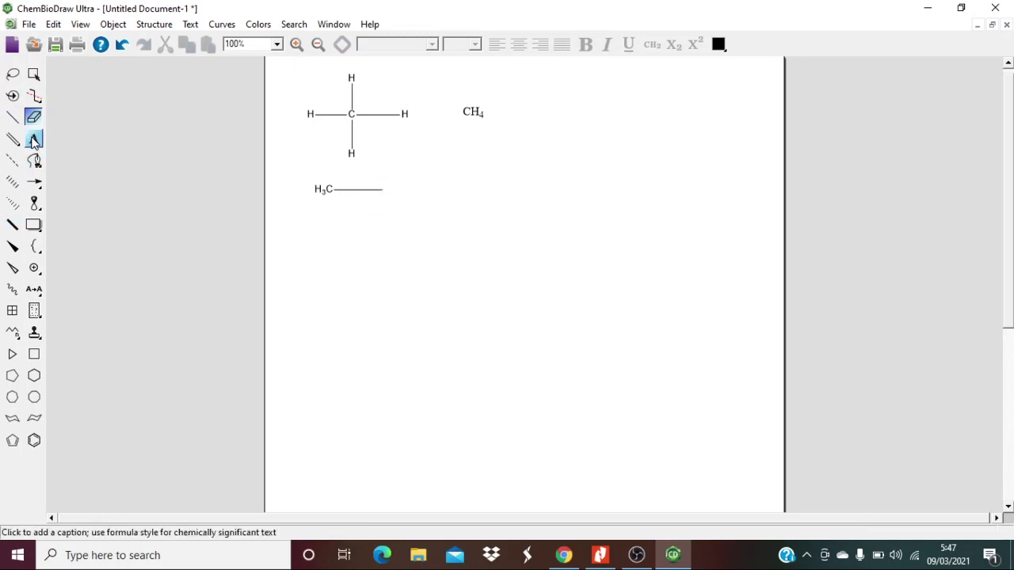
click(382, 191)
text(Cl)
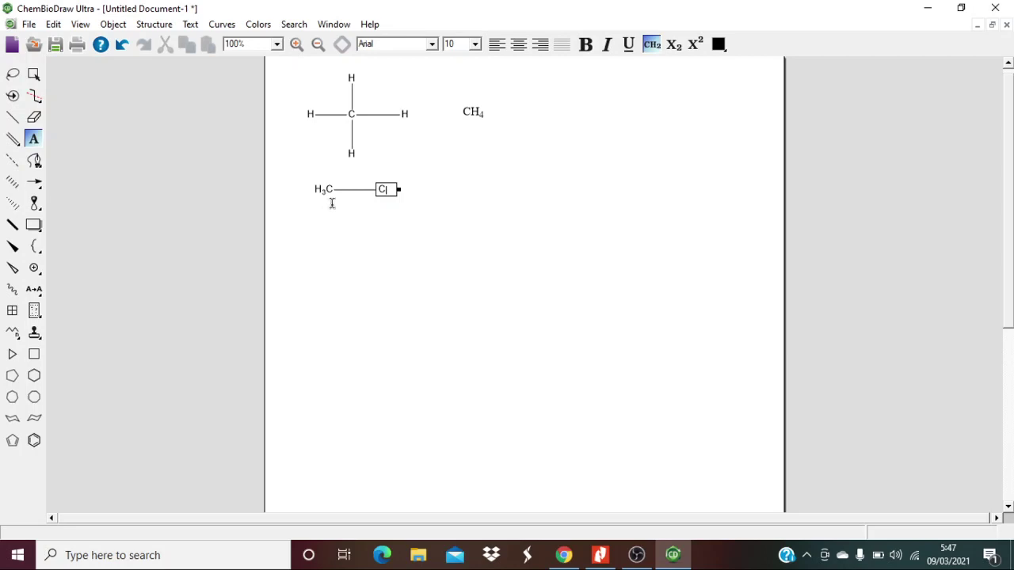
click(13, 118)
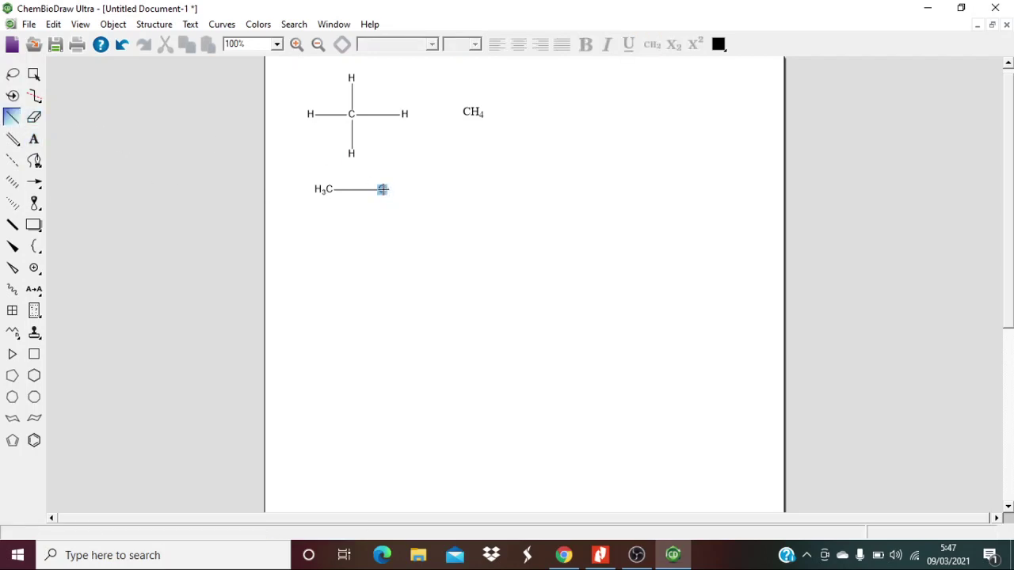
drag(383, 189, 435, 188)
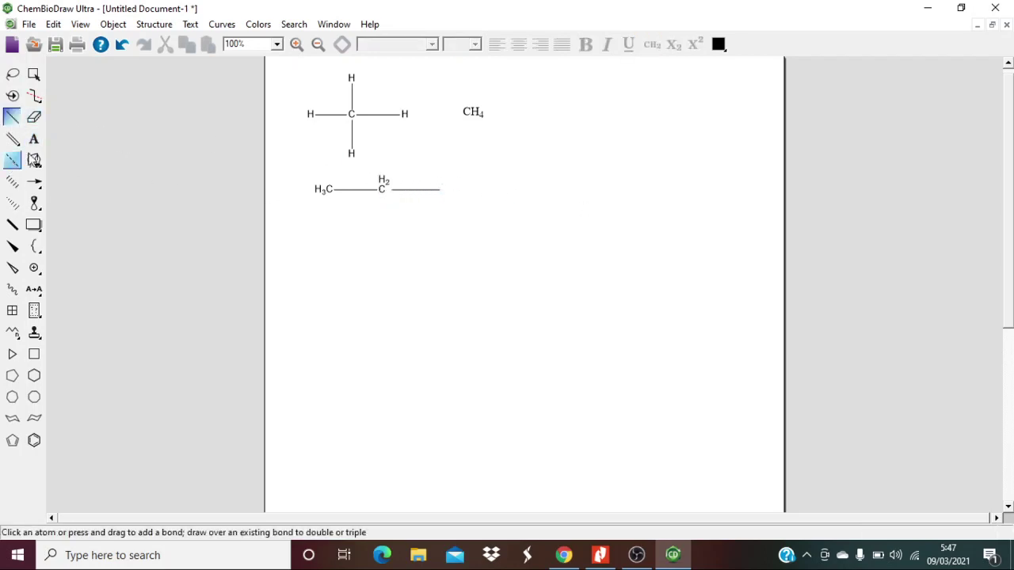
Add a third carbon C at the chain's open end and draw a horizontal single bond to the right from it
click(33, 139)
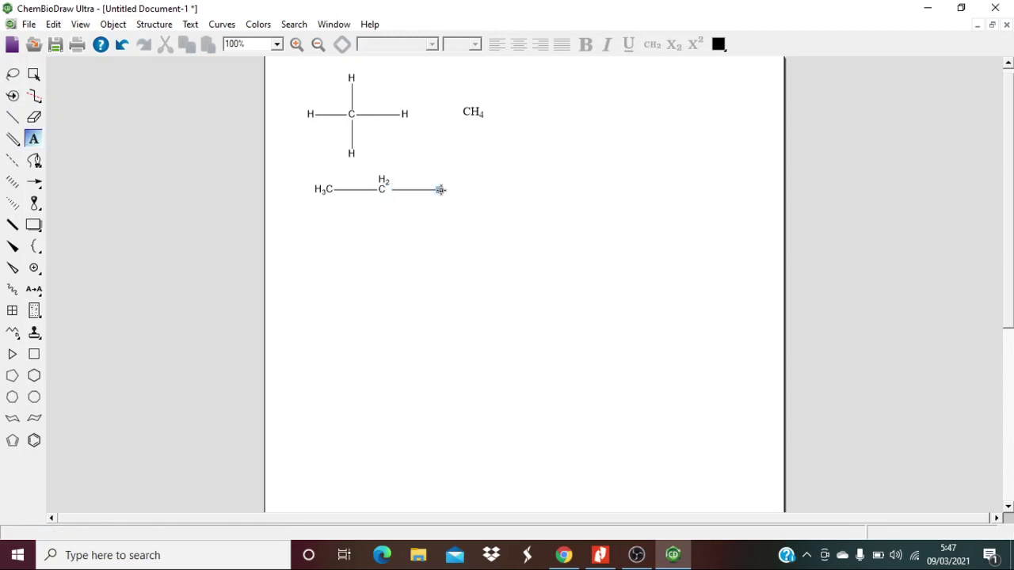
click(440, 190)
text(C)
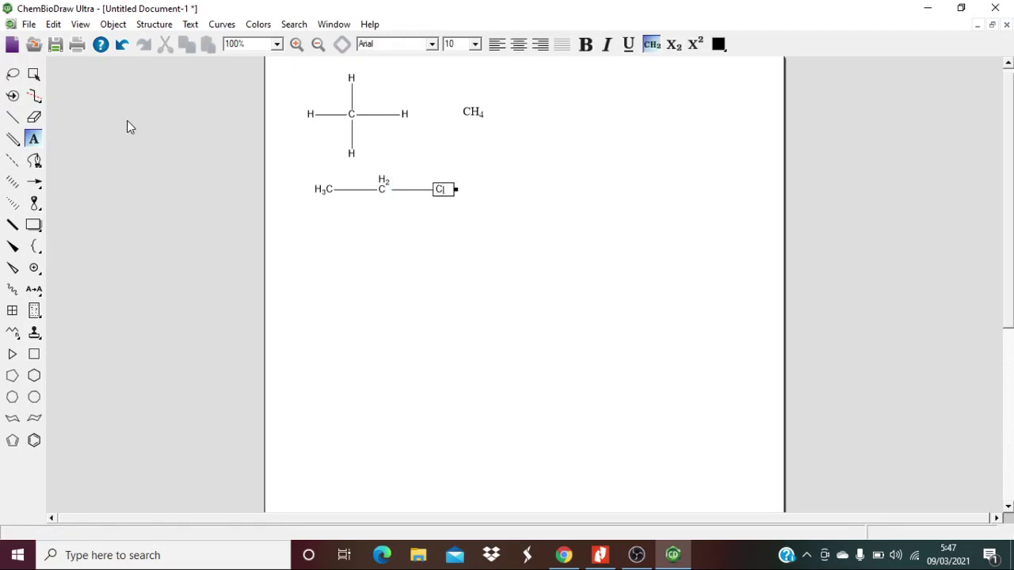
click(12, 117)
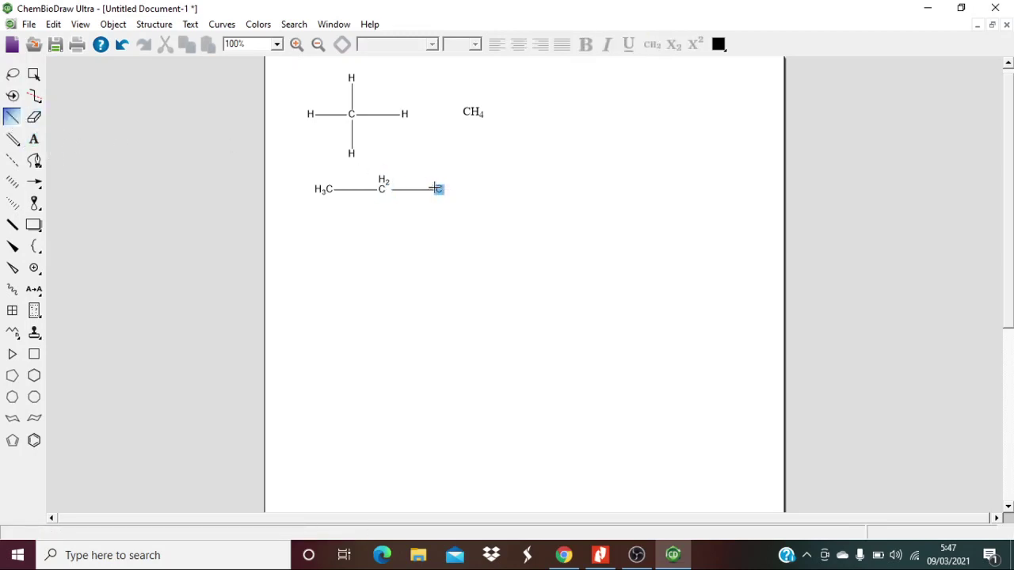
drag(439, 189, 512, 189)
Add a fourth carbon C at the end of the chain and draw a short single bond to the right from it
click(33, 139)
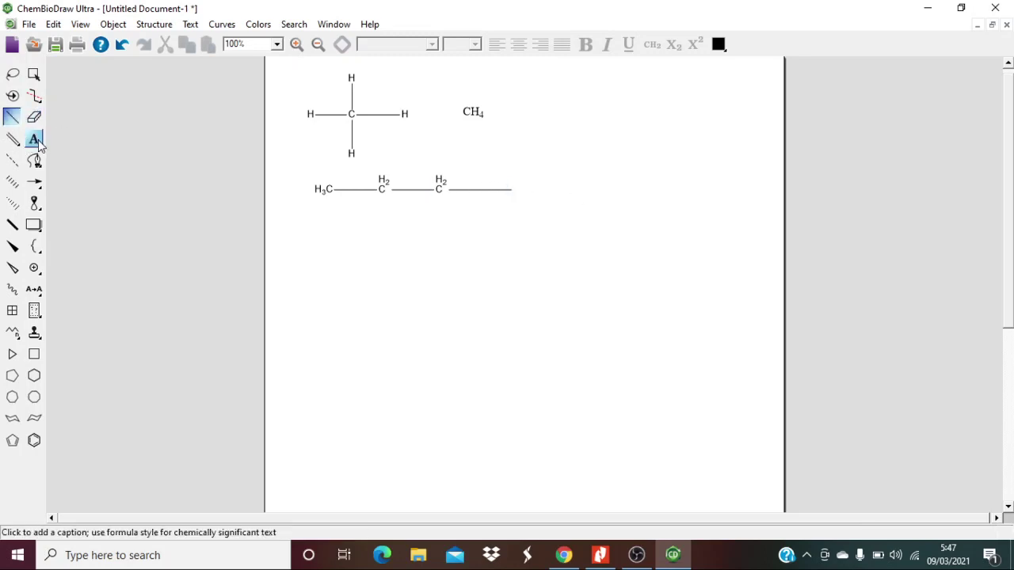
click(513, 189)
text(C)
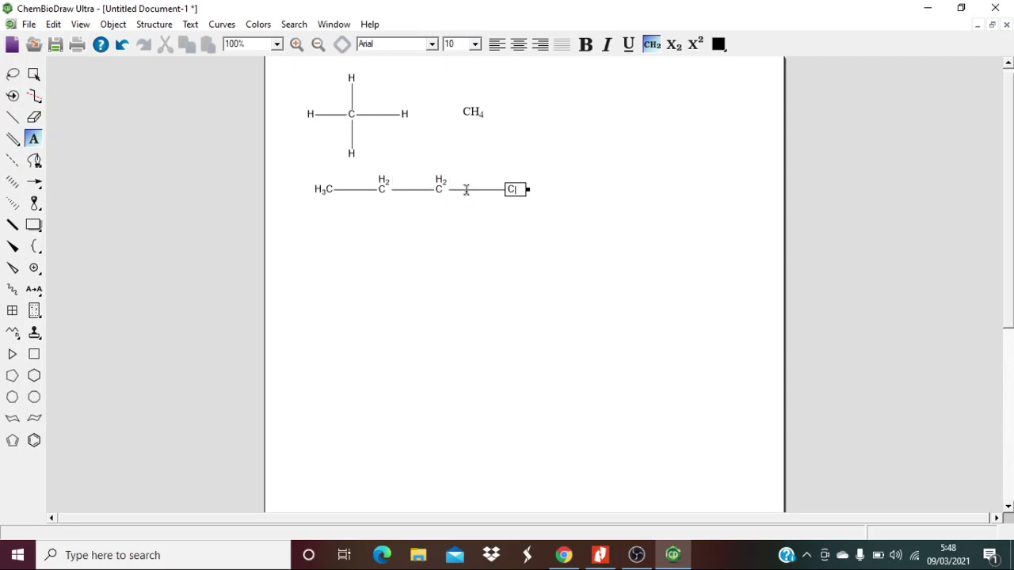
click(12, 116)
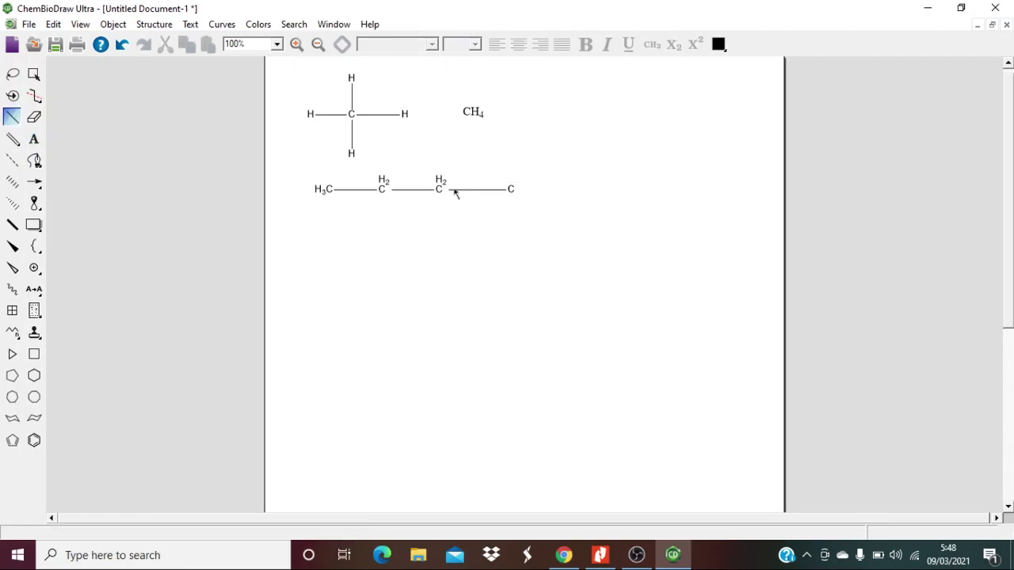
drag(512, 188, 554, 191)
Label the open end of the chain's last short bond as a fifth carbon C
click(33, 141)
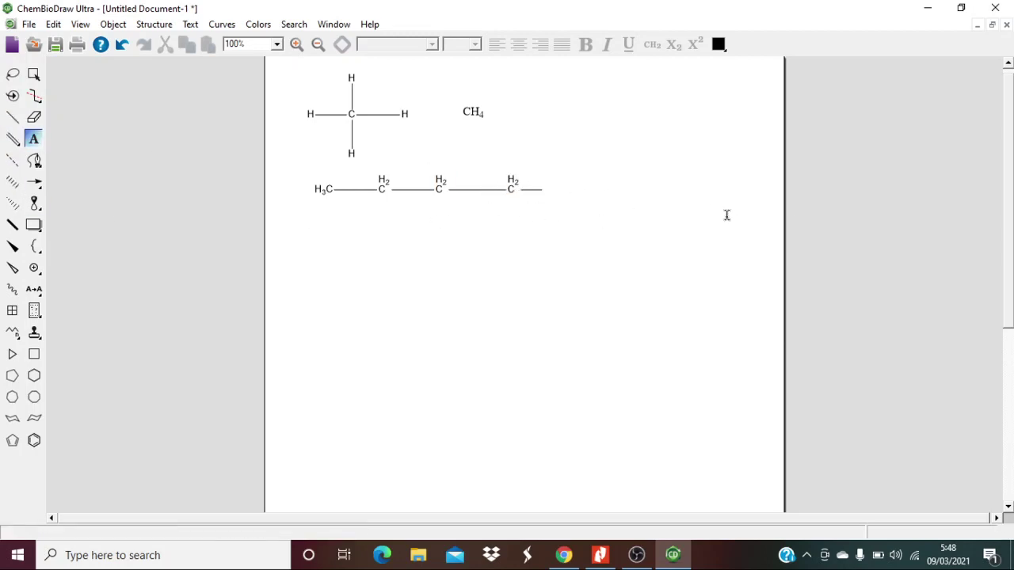
click(541, 189)
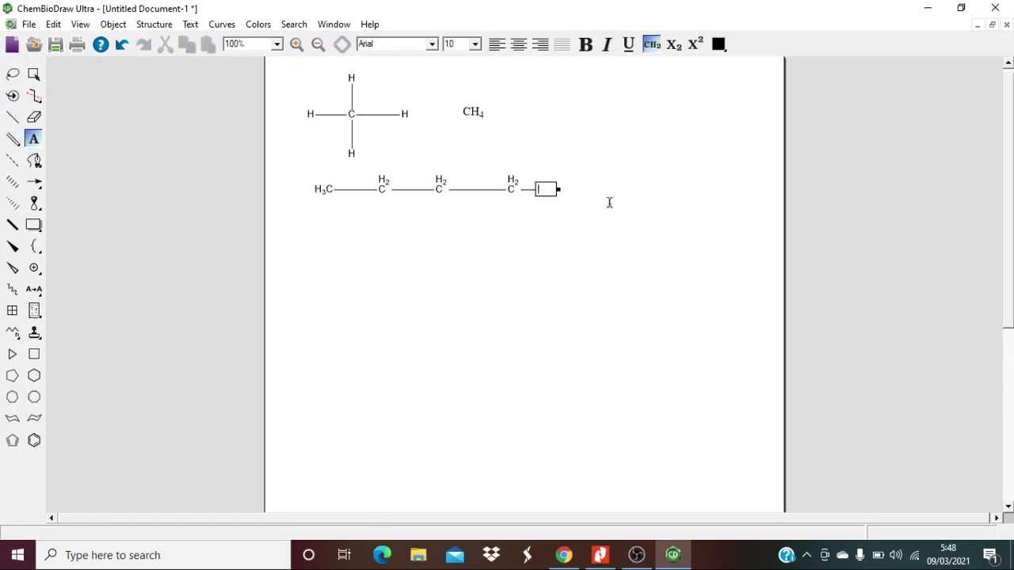
text(C)
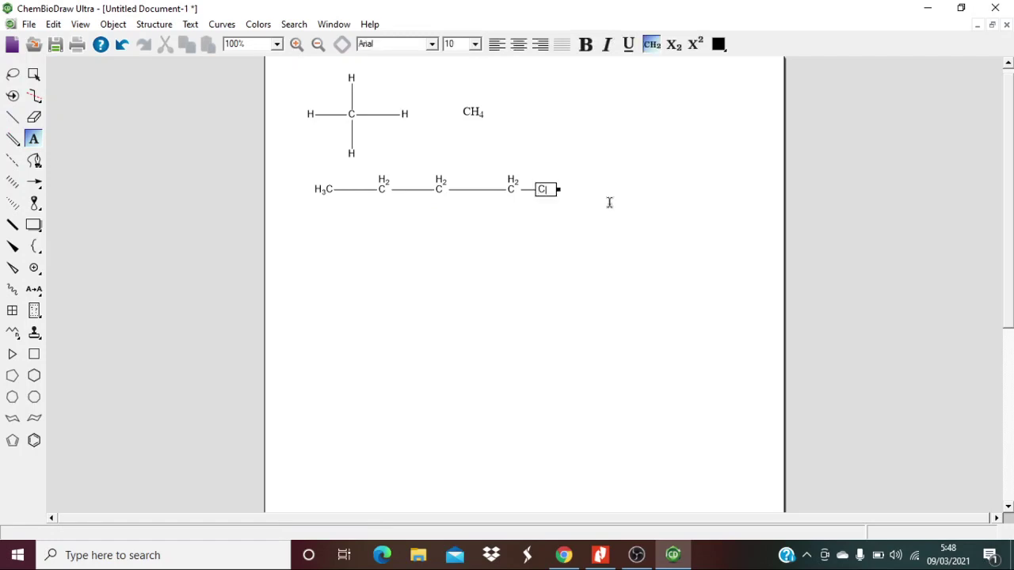
From the fifth carbon, draw a double bond diagonally up to the right and a single bond diagonally down to the right
click(11, 140)
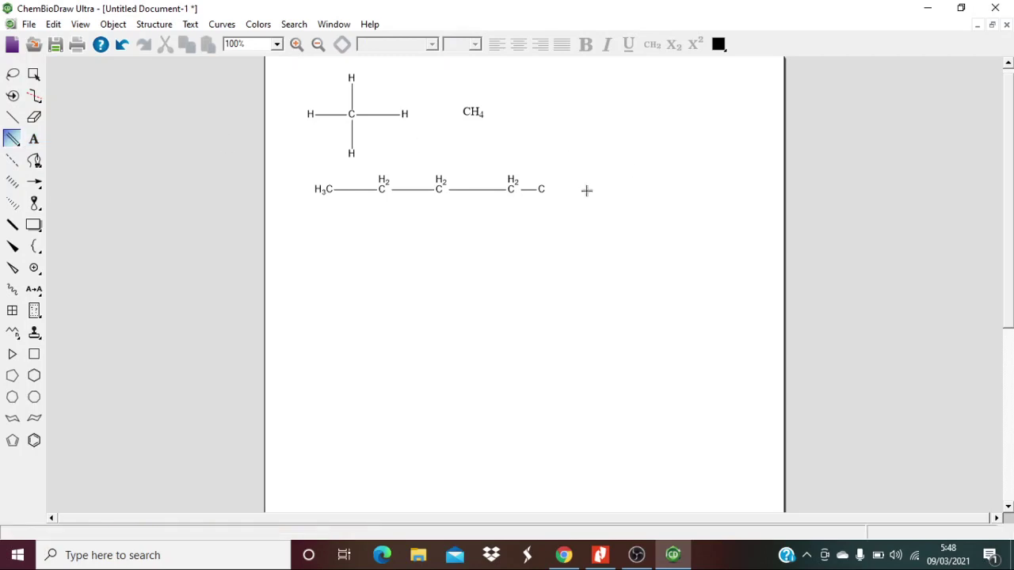
click(542, 188)
click(552, 177)
click(13, 118)
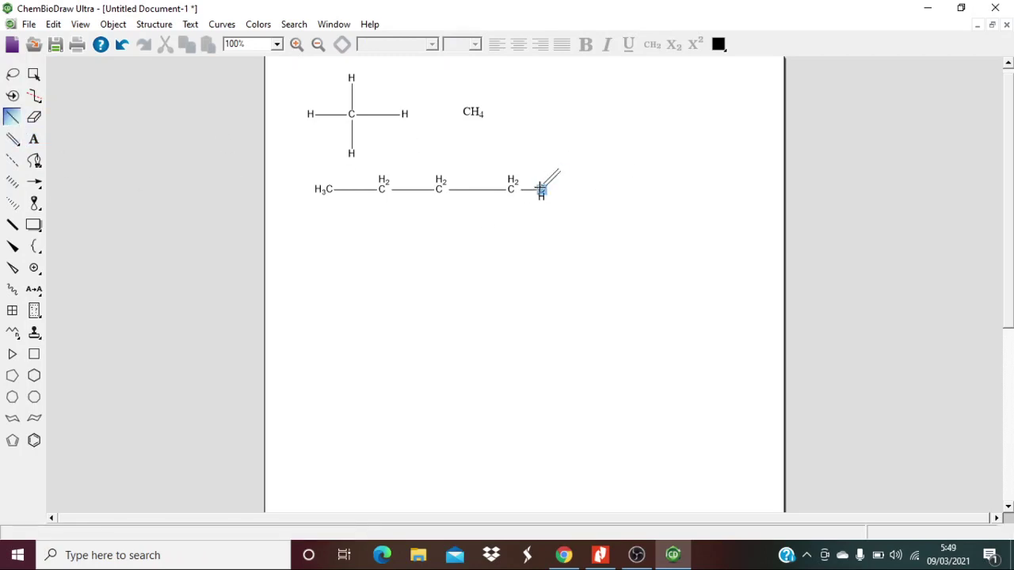
drag(542, 188, 559, 206)
Label the double bond's free end O and the lower single bond's free end OH to complete the carboxylic acid group
click(33, 139)
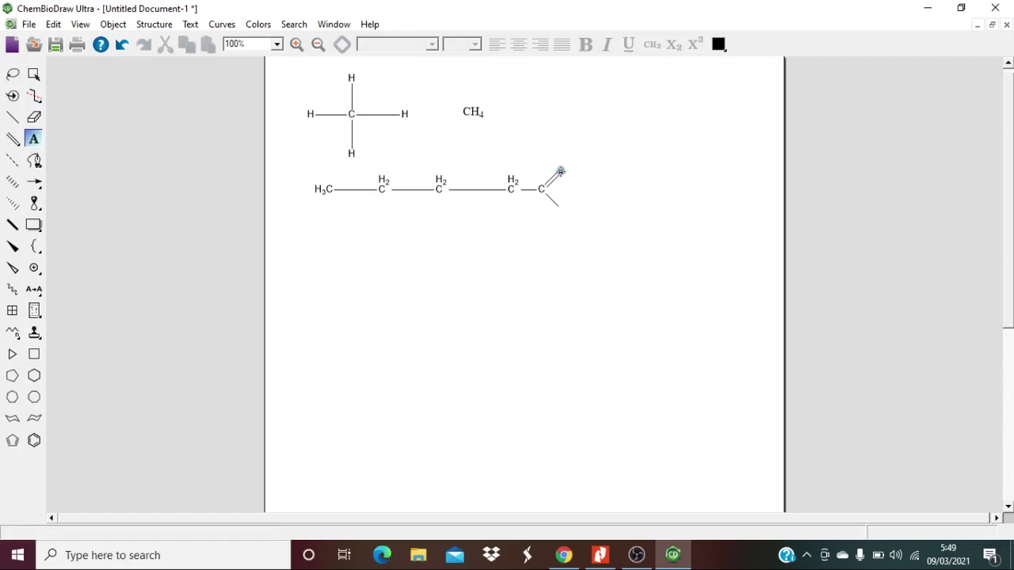
click(560, 171)
text(O)
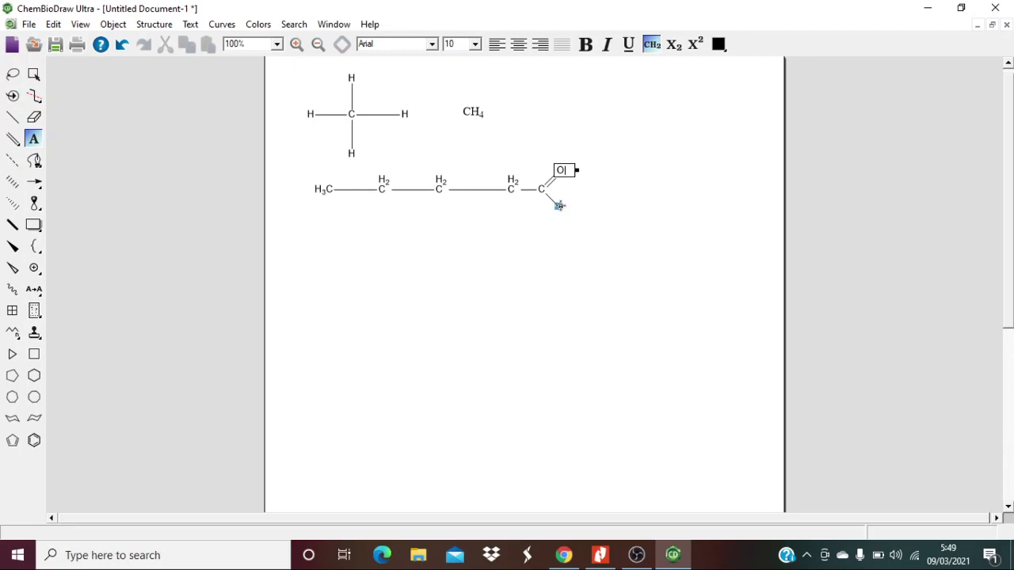
click(559, 205)
text(OH)
click(649, 225)
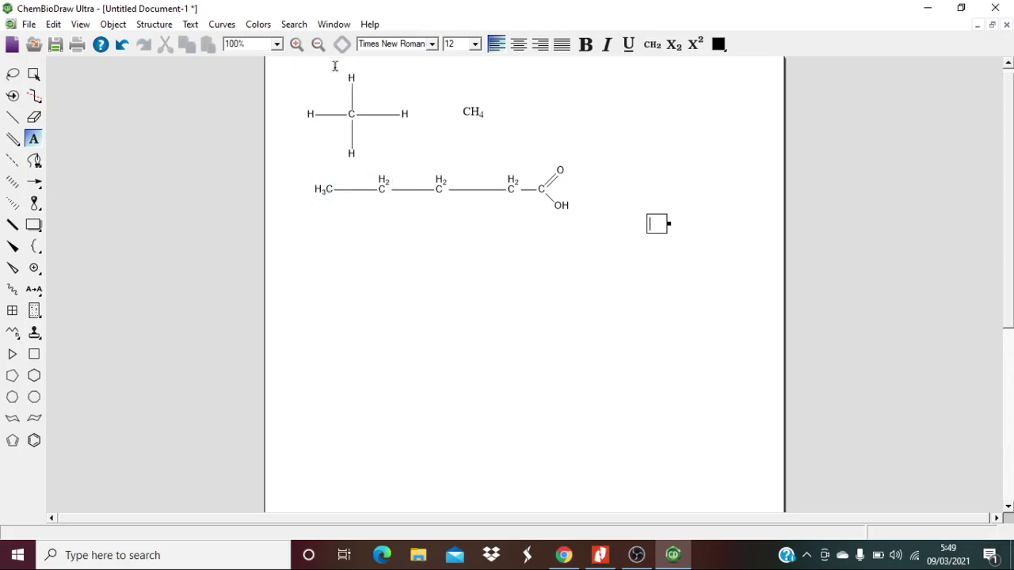
Draw vertical single bonds above and below the fourth carbon and label both free ends H
click(13, 118)
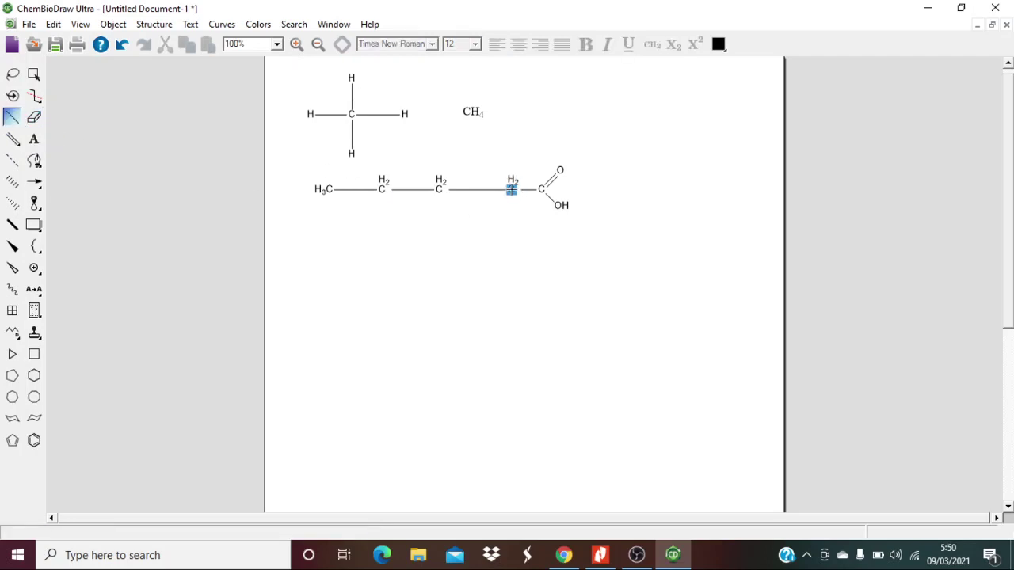
mouse_move(512, 188)
mouse_down()
mouse_move(511, 208)
mouse_move(511, 169)
mouse_up()
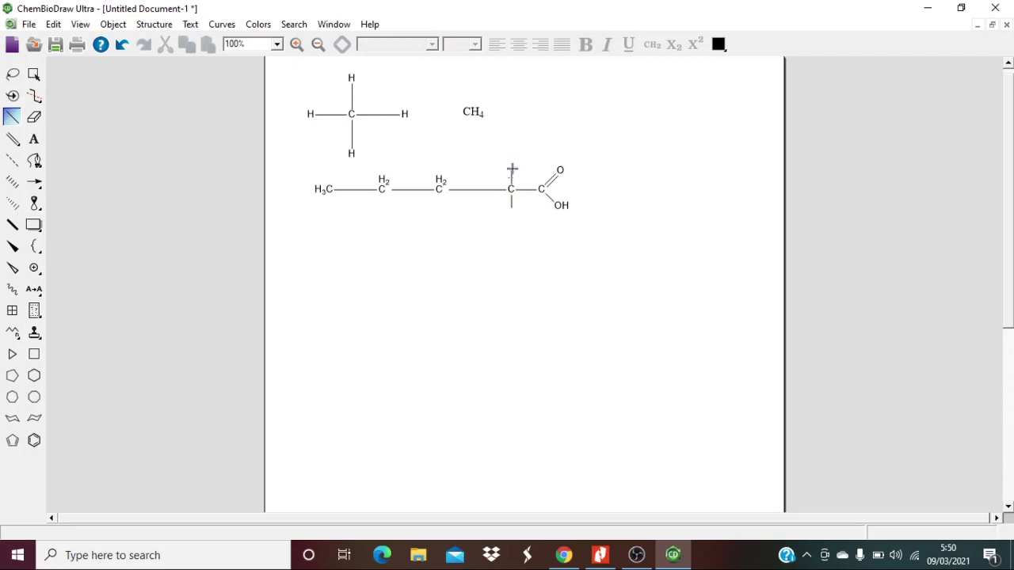
click(33, 139)
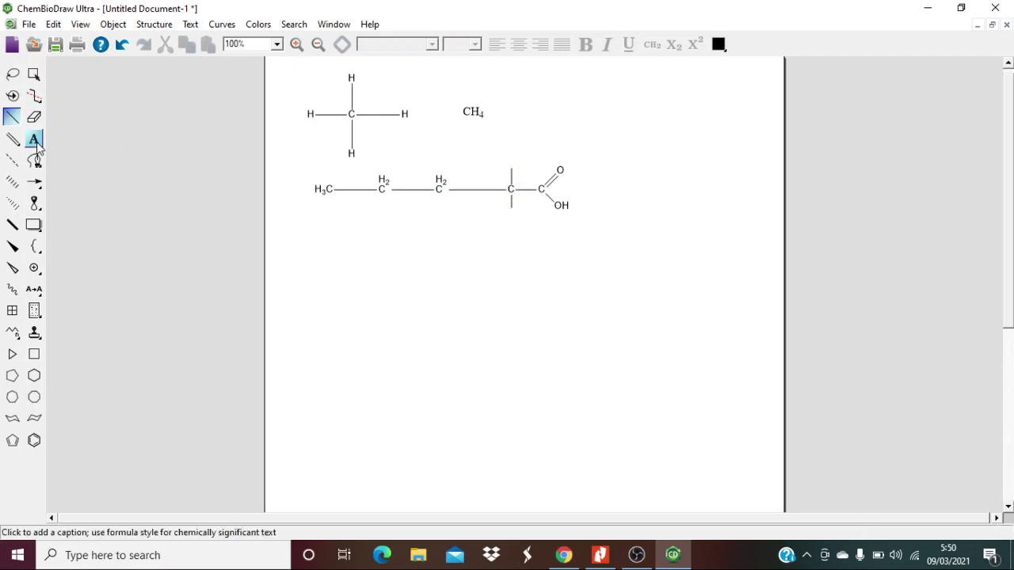
click(511, 170)
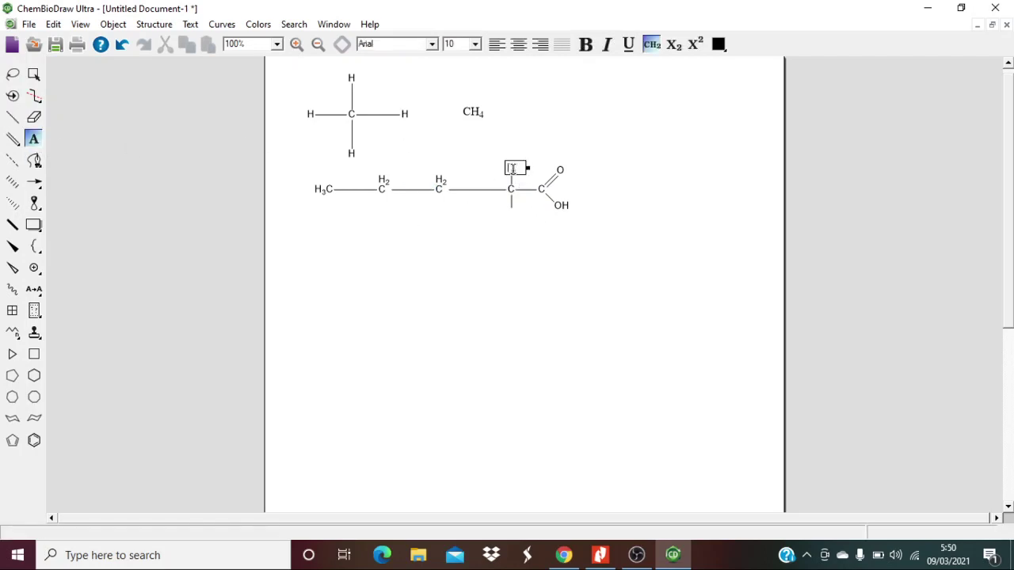
text(H)
click(511, 206)
text(H)
Draw vertical single bonds above and below the third carbon and label both free ends H
click(12, 117)
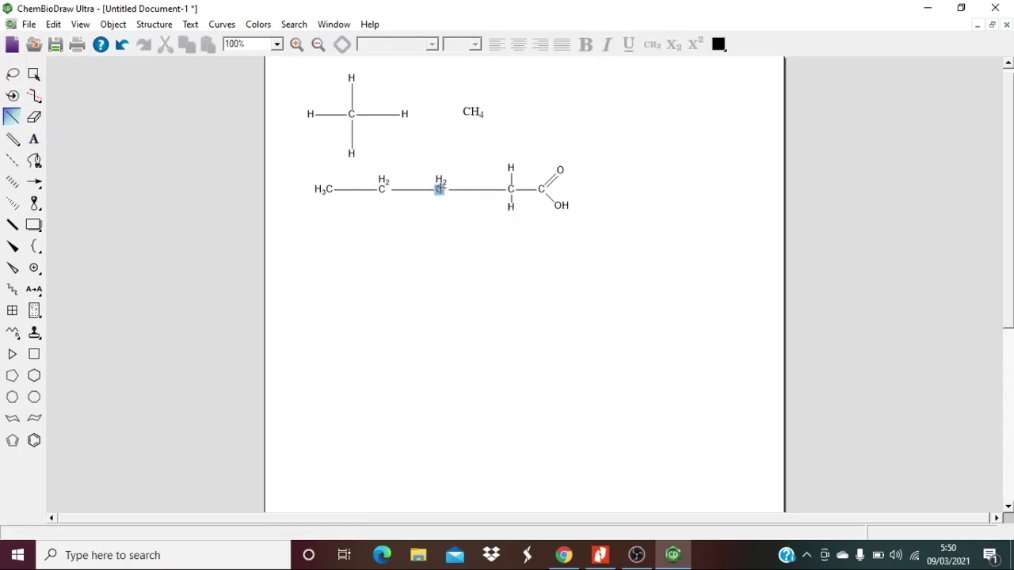
double_click(438, 188)
drag(438, 189, 438, 170)
click(33, 139)
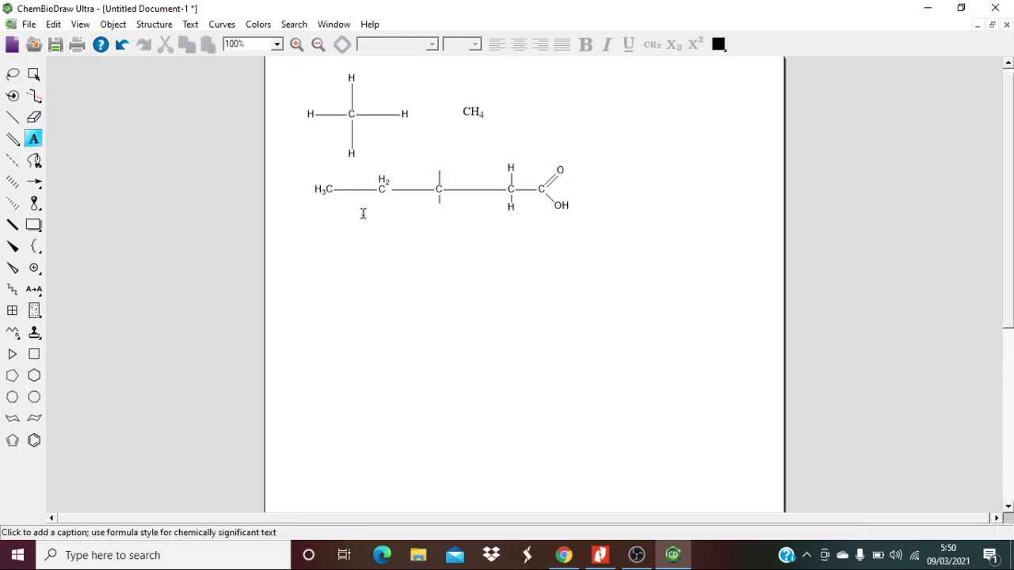
click(441, 202)
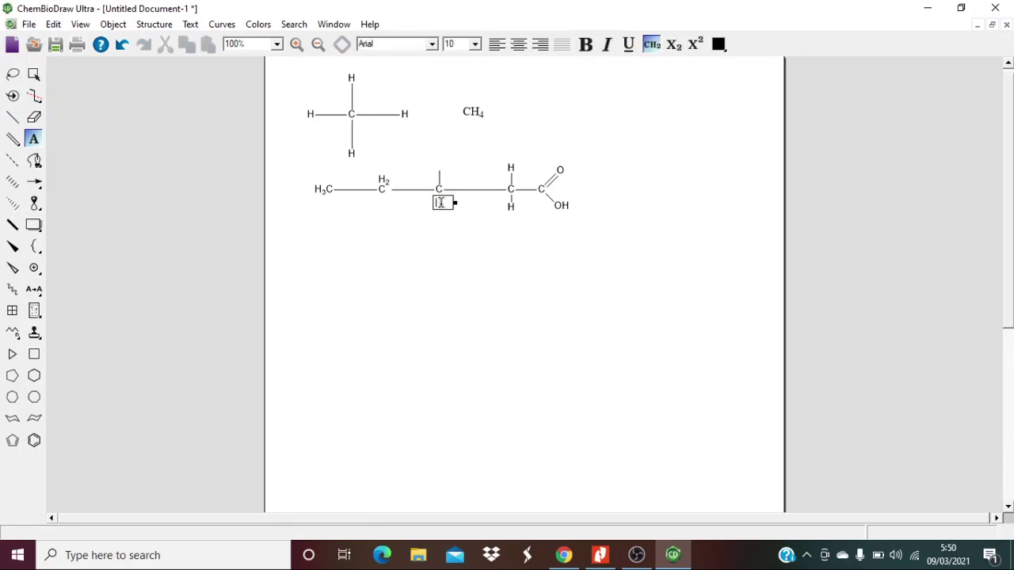
text(H)
click(440, 169)
text(H)
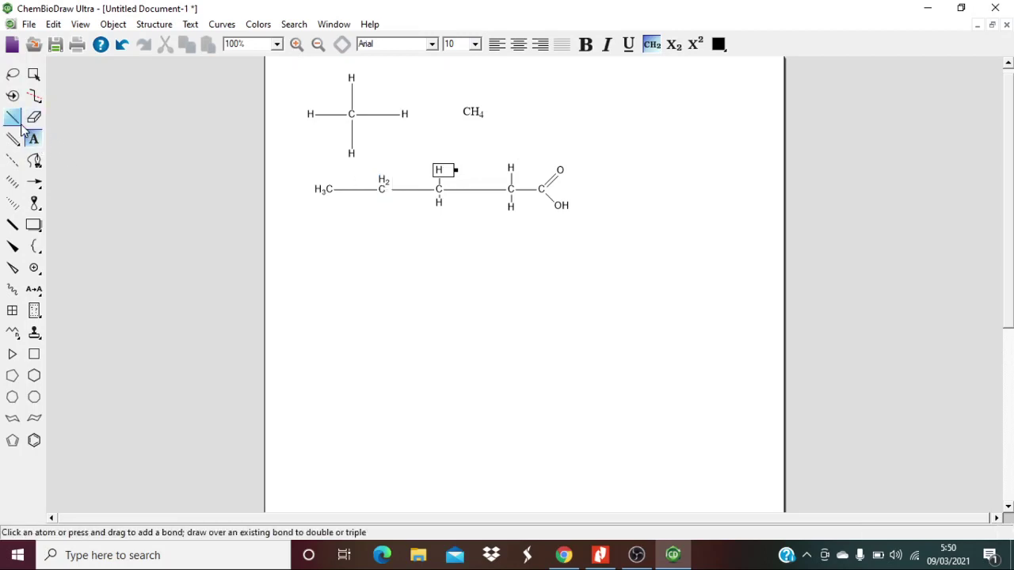
click(156, 171)
Add single bonds above and below the second carbon, and above, below and to the left of the first carbon
click(12, 117)
drag(382, 189, 382, 206)
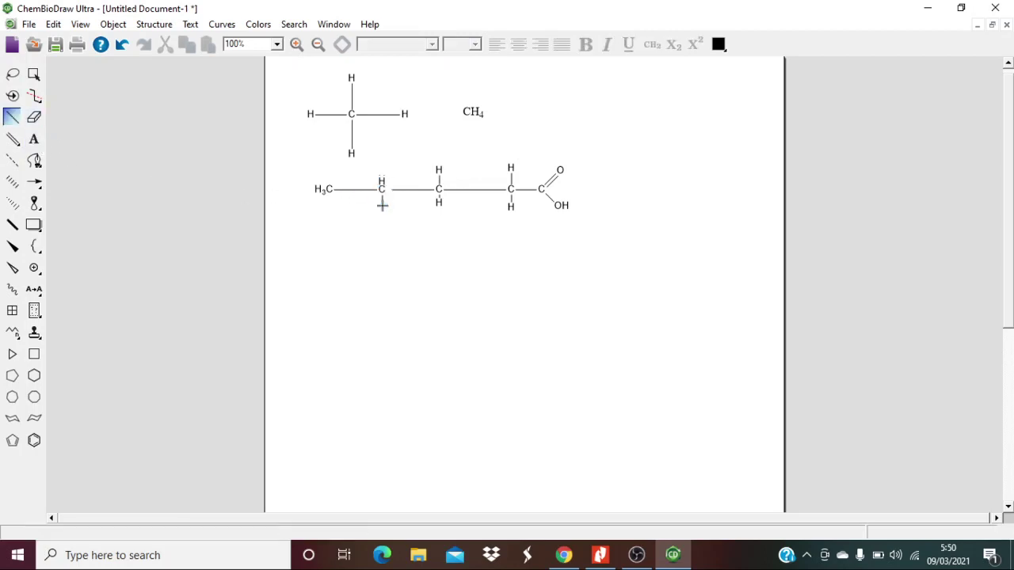
click(382, 189)
click(328, 190)
click(329, 190)
click(329, 189)
Label the three free bond ends around the first carbon H
click(33, 139)
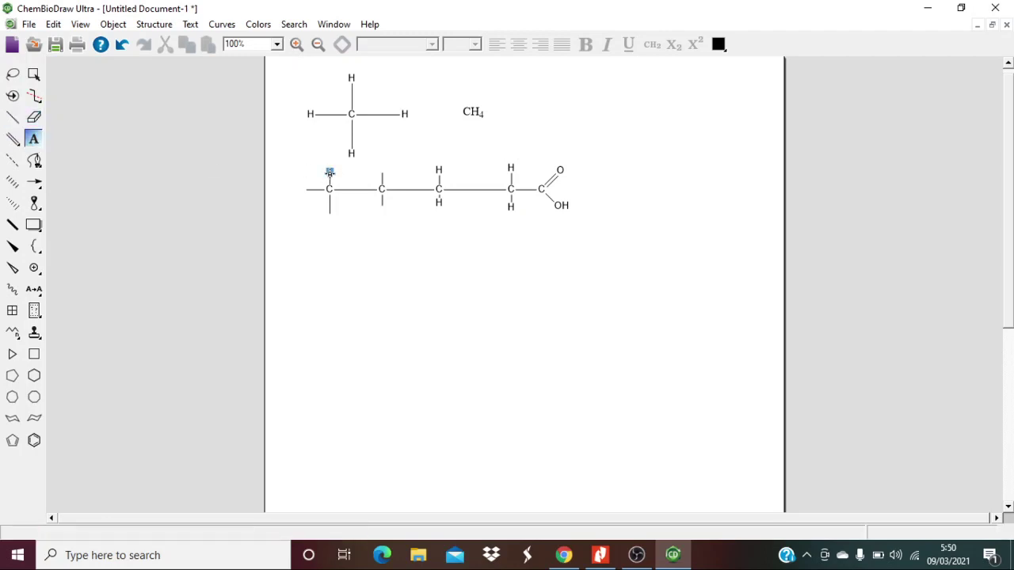
click(330, 173)
text(H)
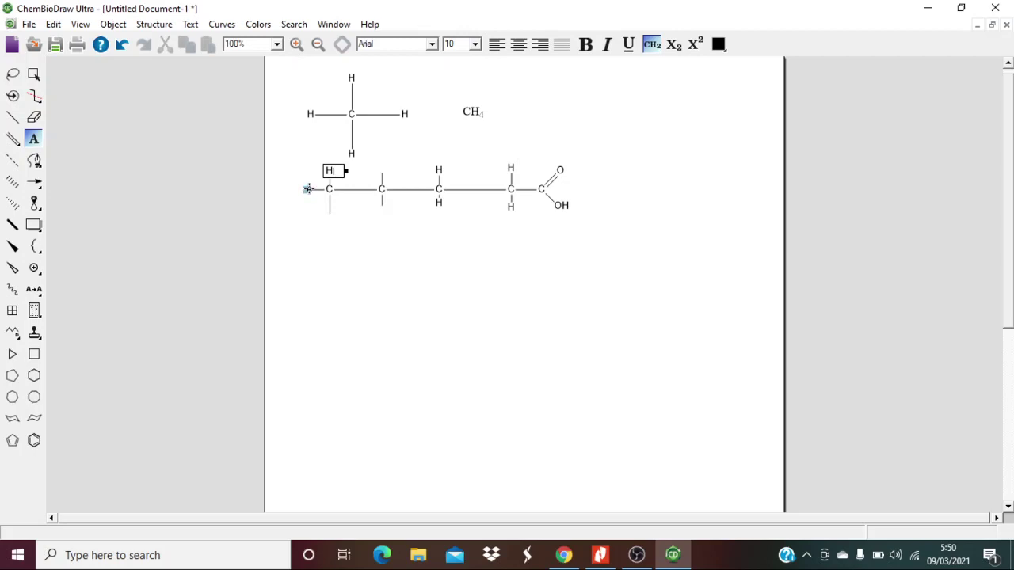
click(306, 190)
text(H)
click(328, 212)
text(H)
Label the free bond ends below and above the second carbon H
click(382, 206)
text(H)
click(383, 173)
text(H)
click(740, 226)
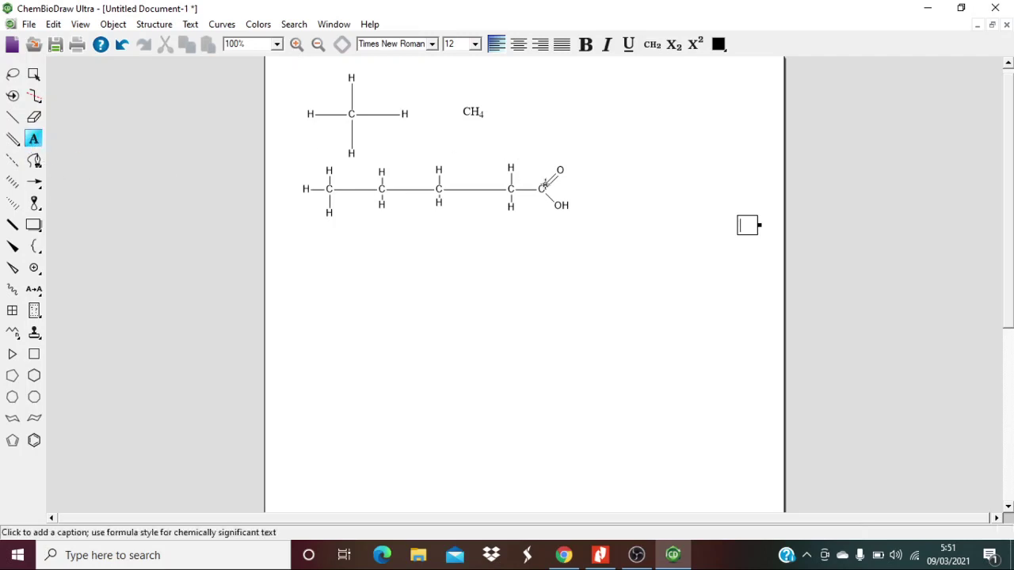
Add the plain text caption CH3CH2CH2CH2COOH to the right of the carboxylic acid structure
click(612, 188)
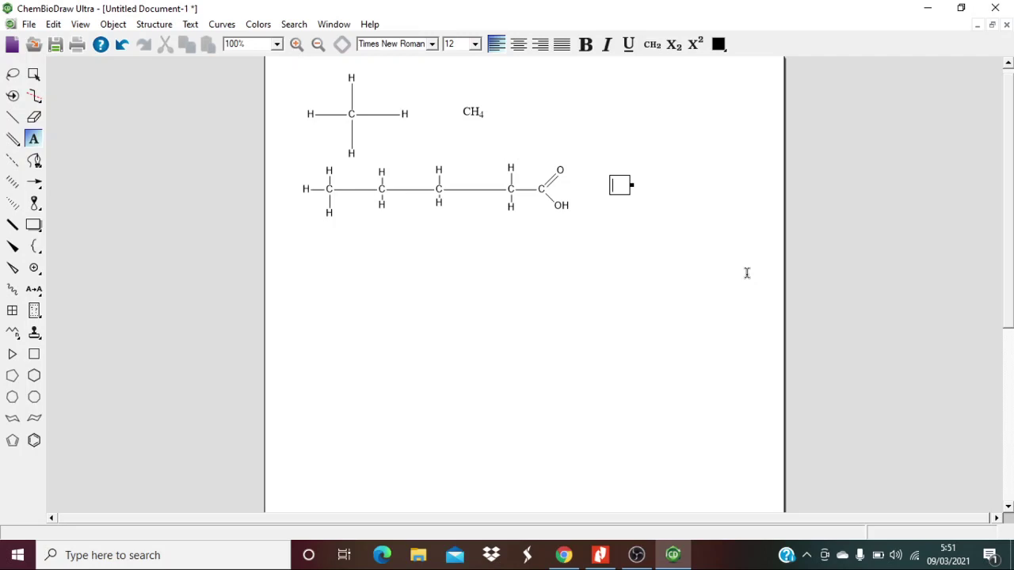
text(CH3CH2)
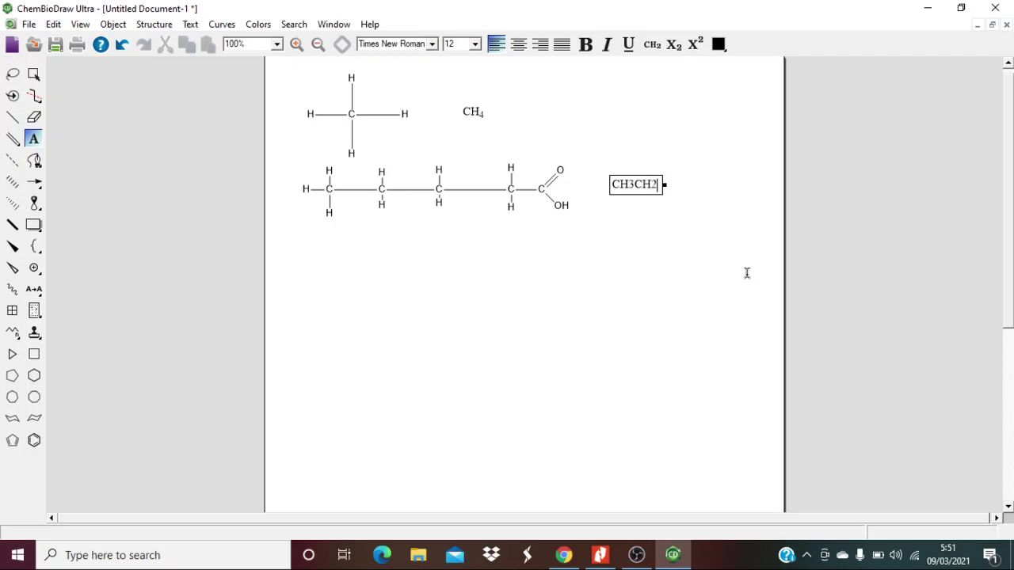
text(CH2CH2)
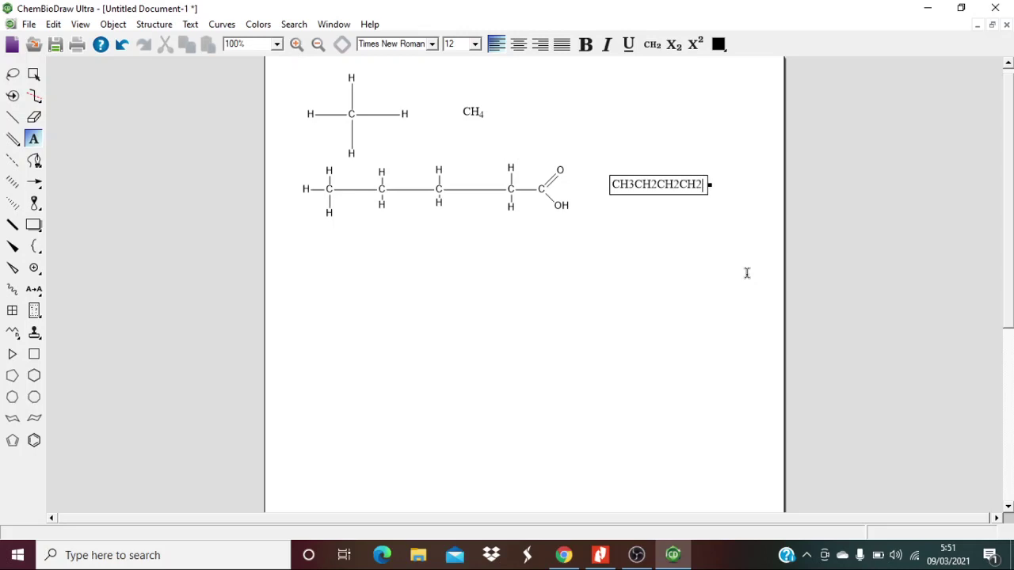
key(BackSpace)
key(BackSpace)
text(OOH)
click(750, 276)
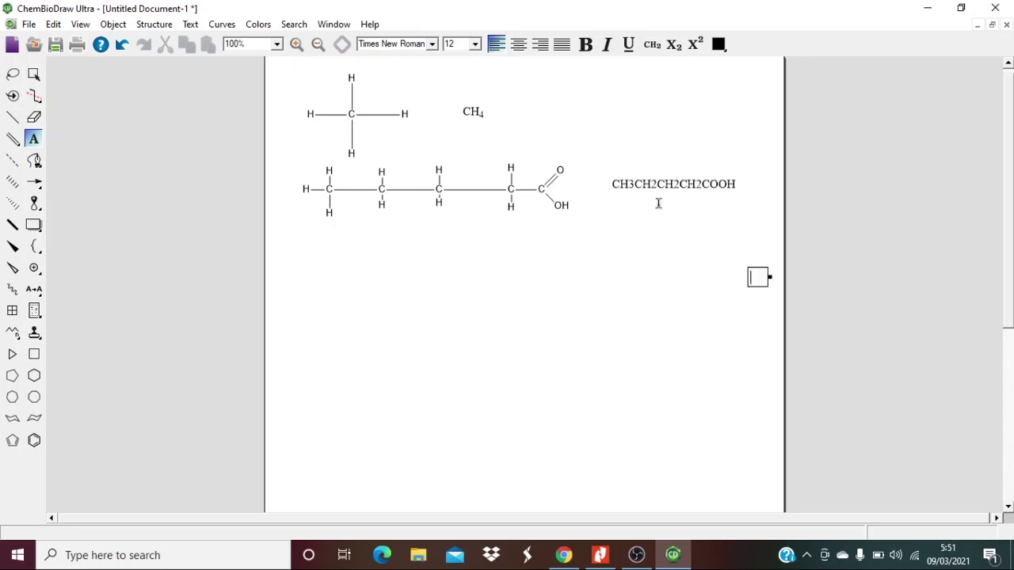
Try subscript formatting on the whole CH3CH2CH2CH2COOH caption and delete the caption
click(33, 74)
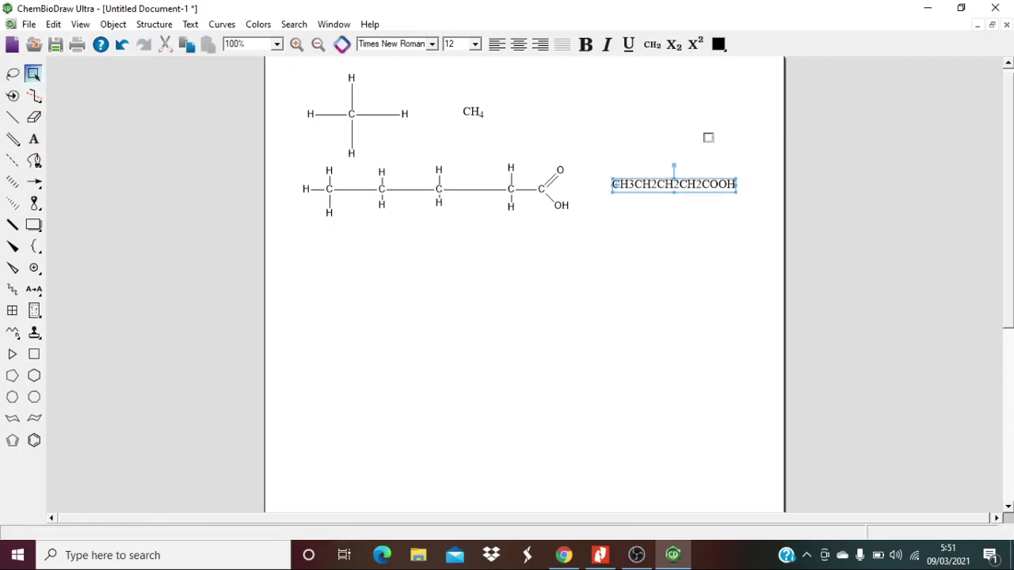
click(673, 45)
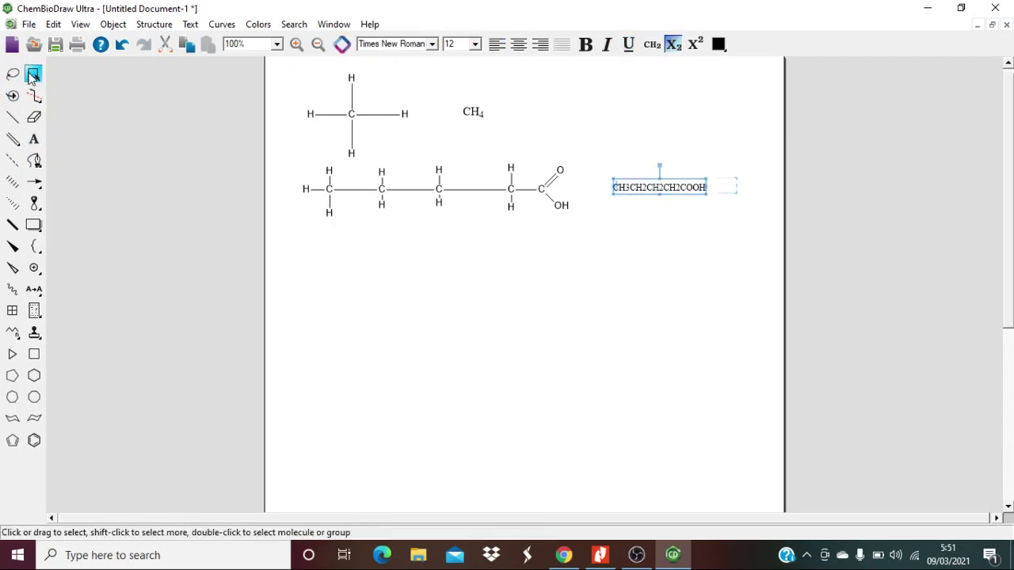
click(740, 162)
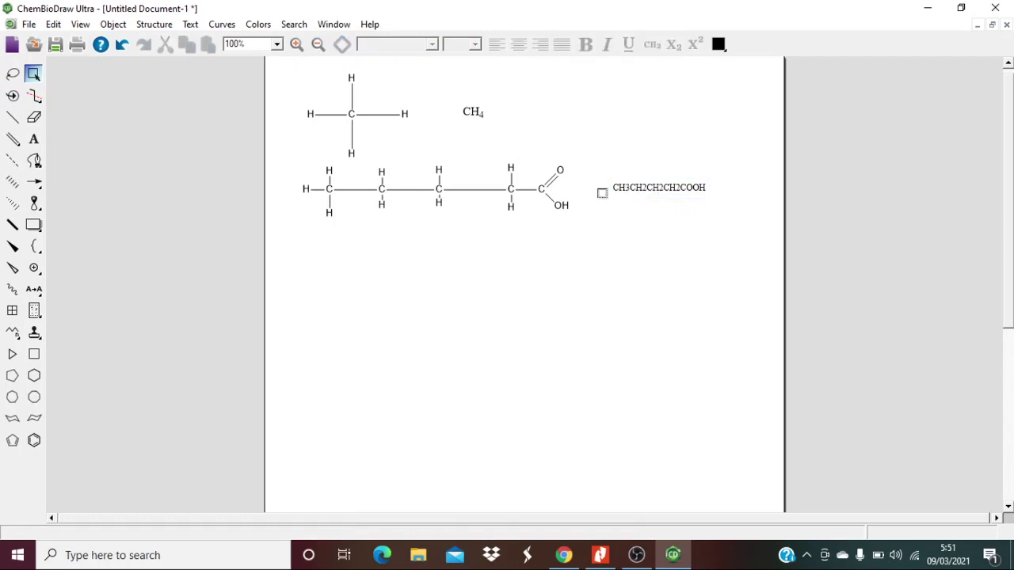
click(638, 192)
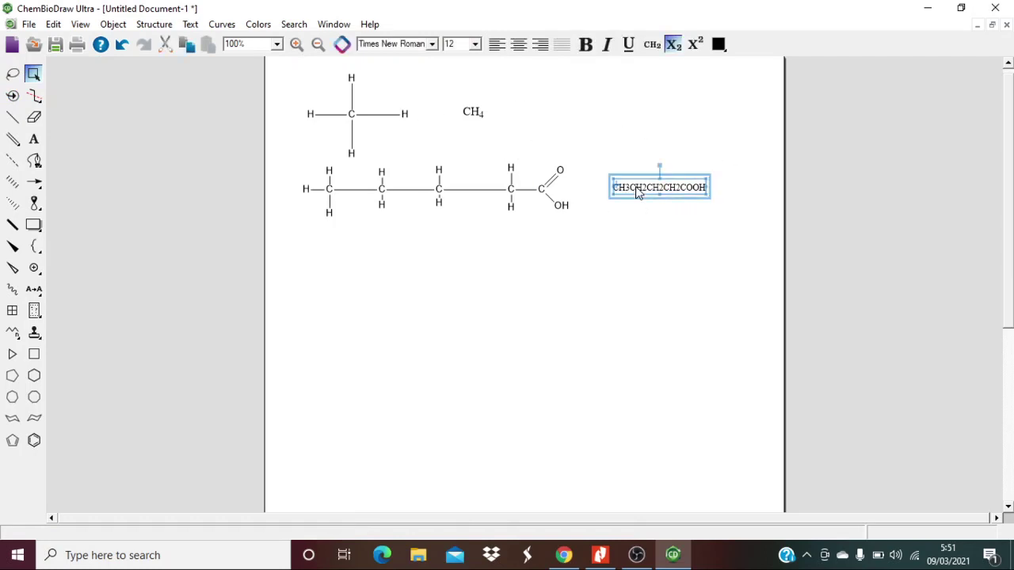
key(Delete)
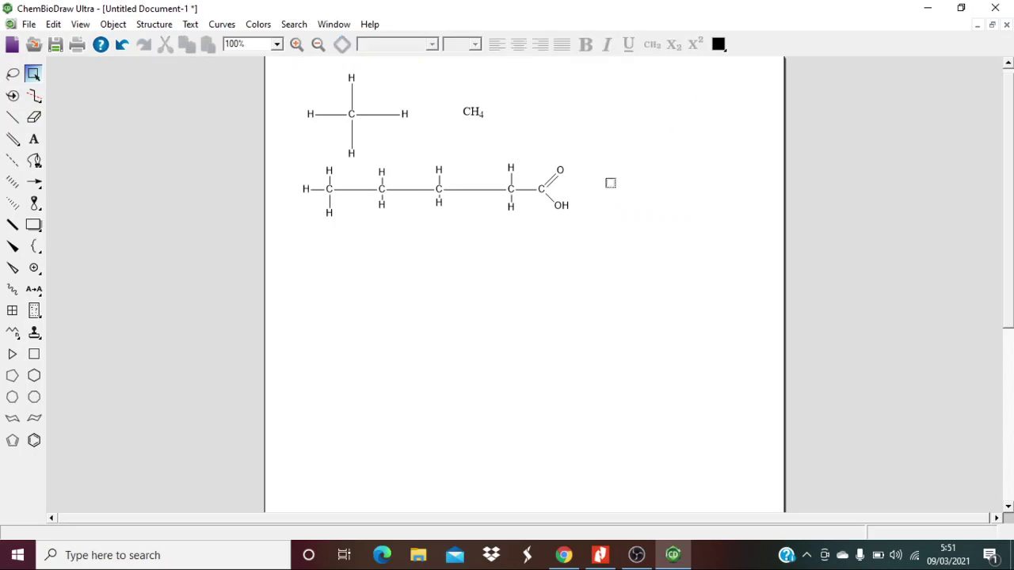
Add the caption CH3CH2CH2CH2COOH in Formula style to the right of the carboxylic acid structure
click(34, 138)
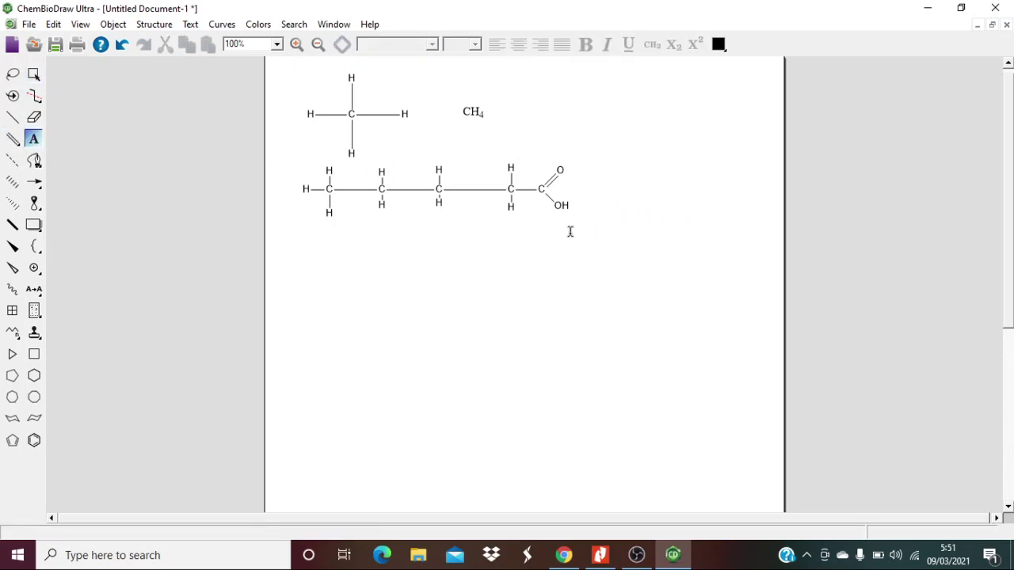
click(596, 189)
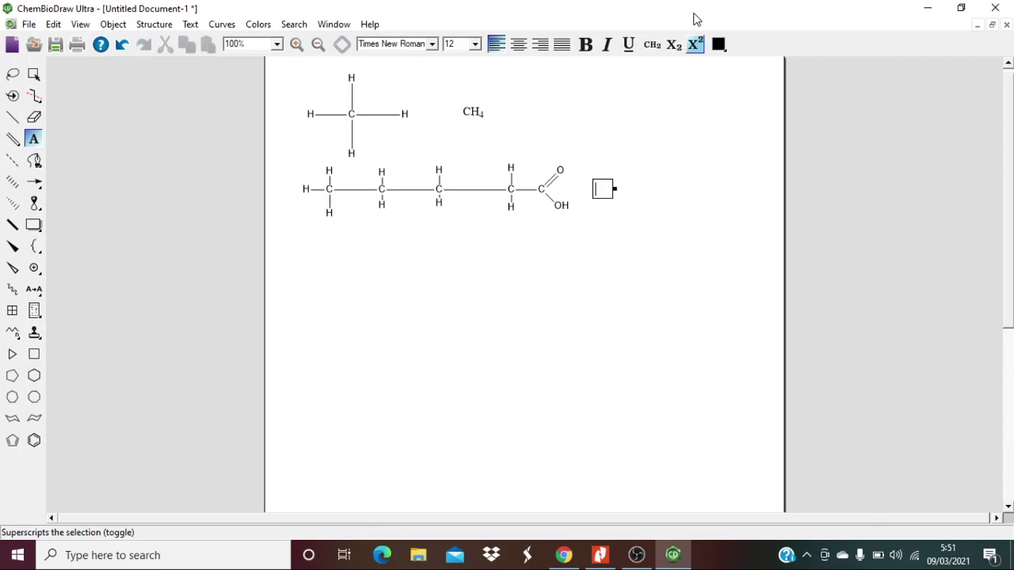
click(651, 47)
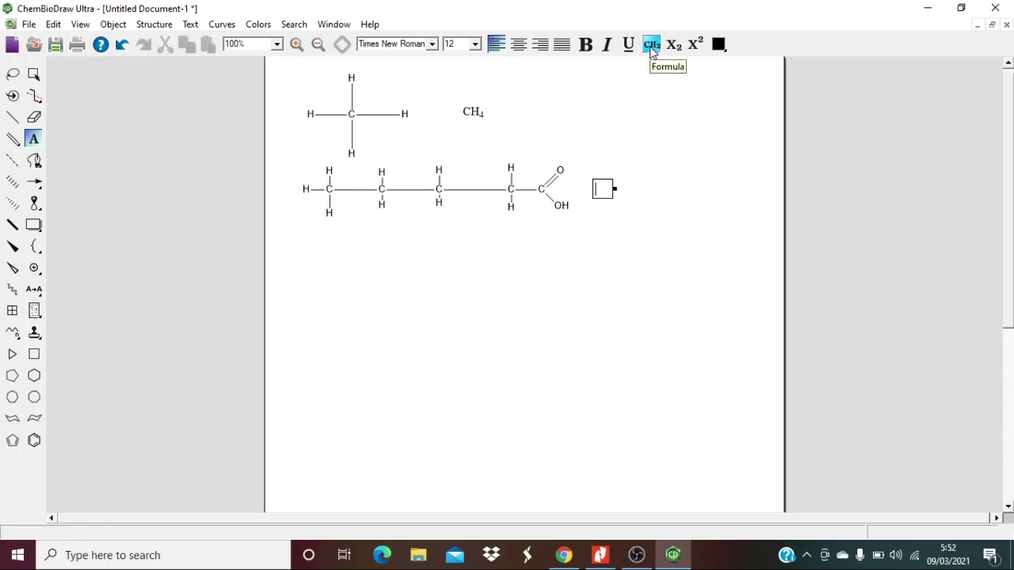
text(H3CH2CH2)
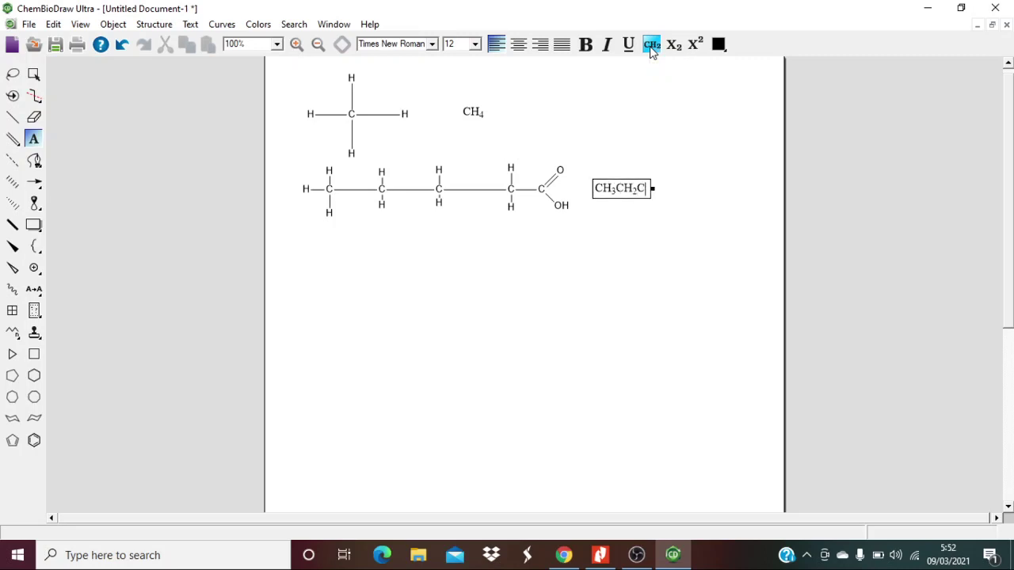
text(CH2COO)
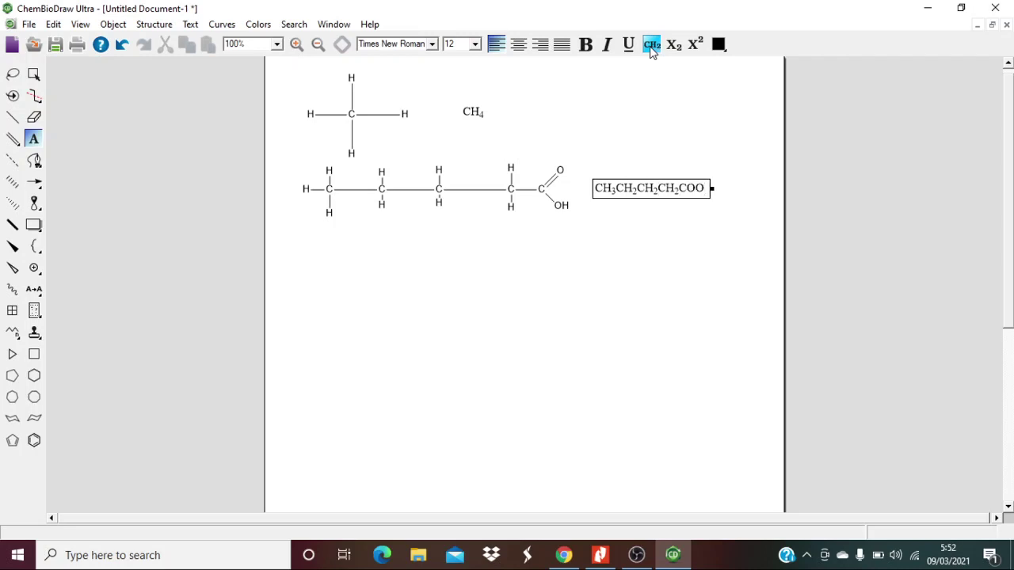
text(H)
click(759, 120)
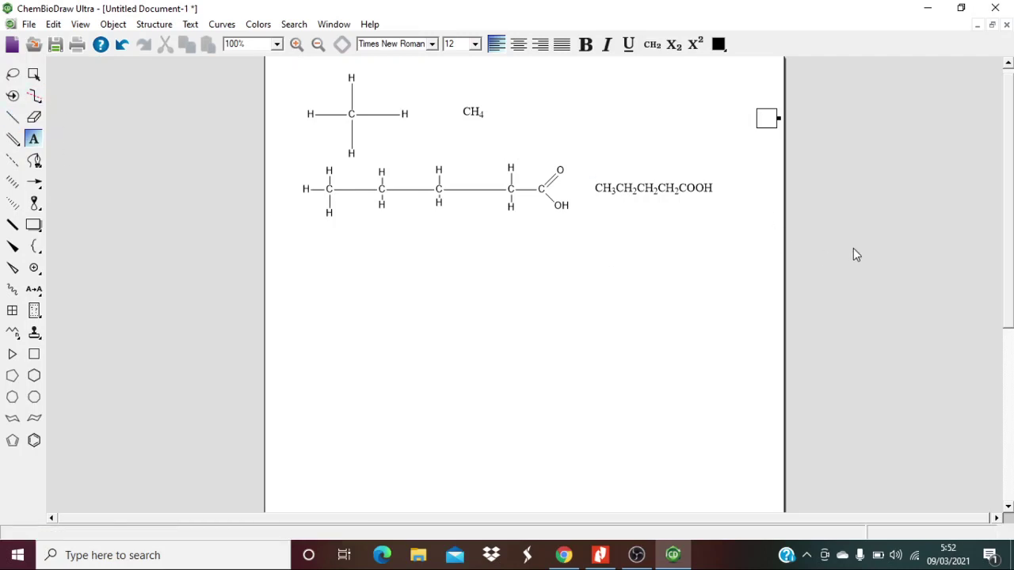
Draw a zigzag chain of four single bonds below the explicit-hydrogen carboxylic acid structure
click(13, 119)
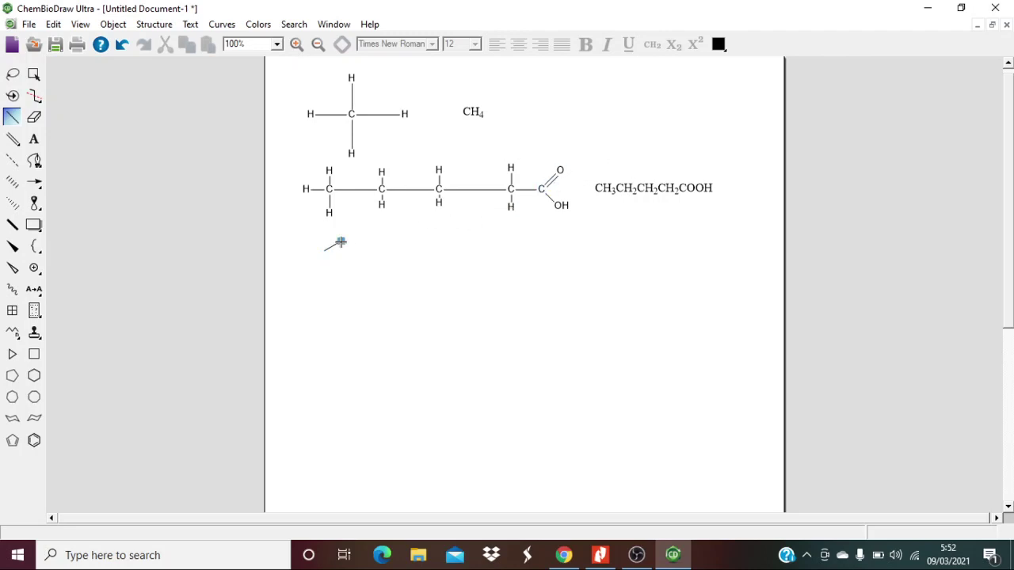
drag(340, 241, 365, 246)
drag(364, 247, 402, 253)
Add an upward double bond and a downward single bond to the last carbon of the zigzag chain
click(13, 140)
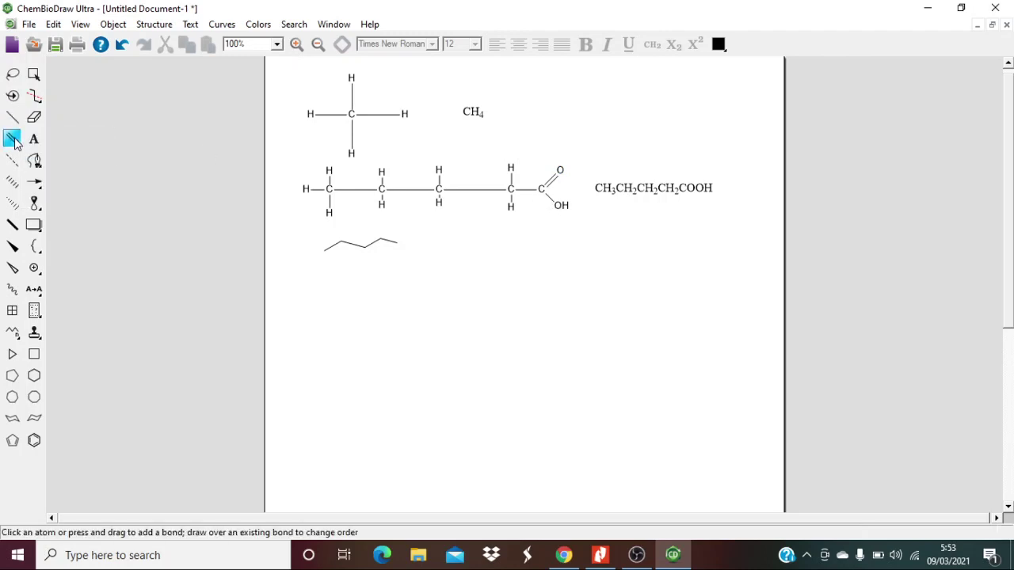
drag(396, 243, 412, 231)
click(11, 117)
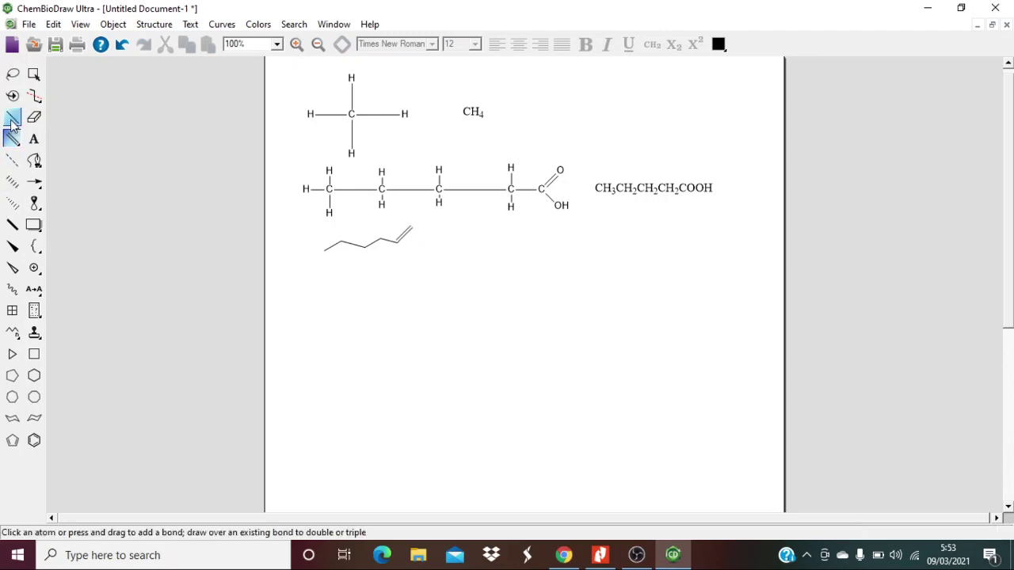
drag(399, 239, 414, 255)
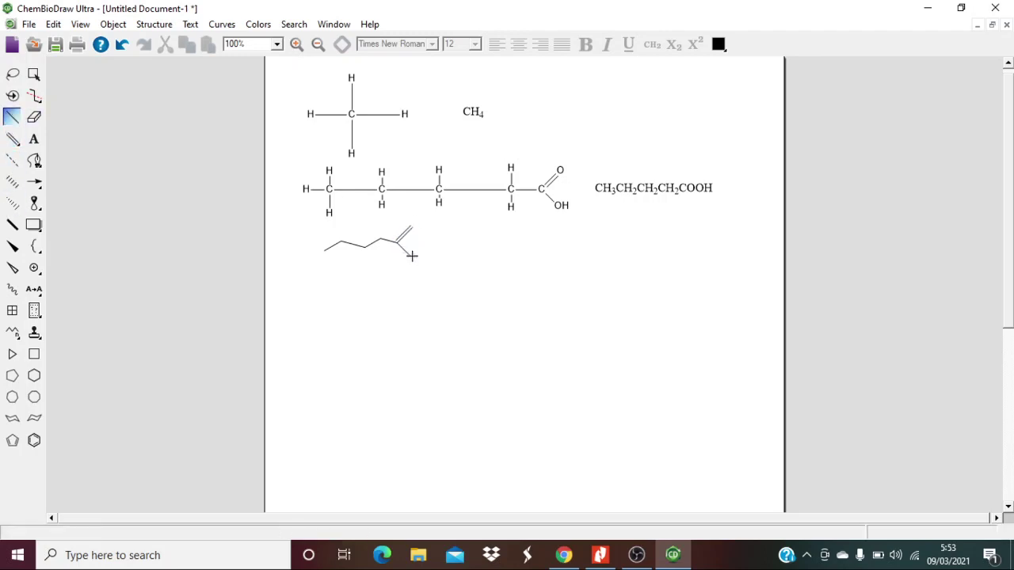
Label the double bond's free end O and the single bond's free end OH on the skeletal structure
click(35, 141)
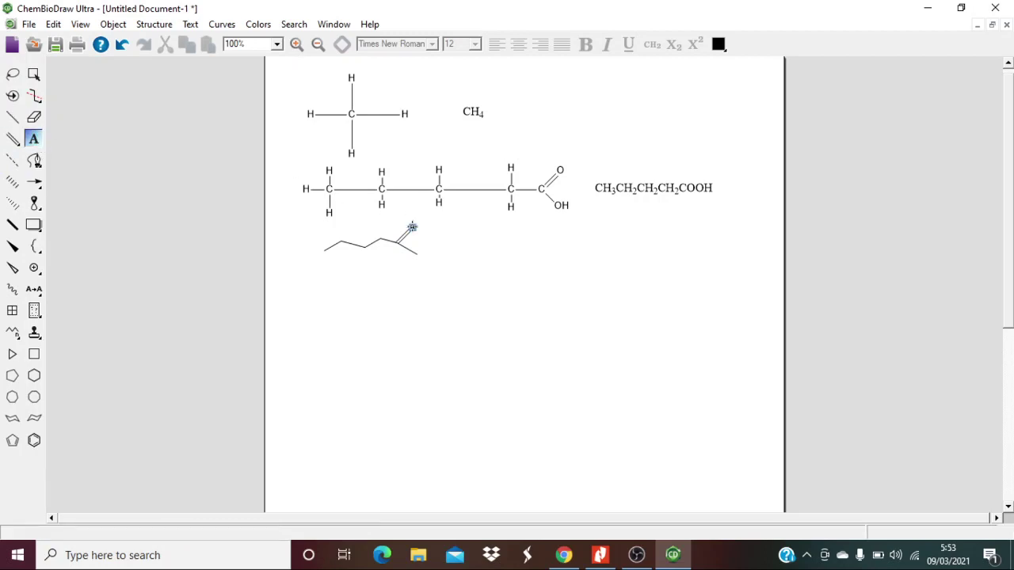
click(412, 227)
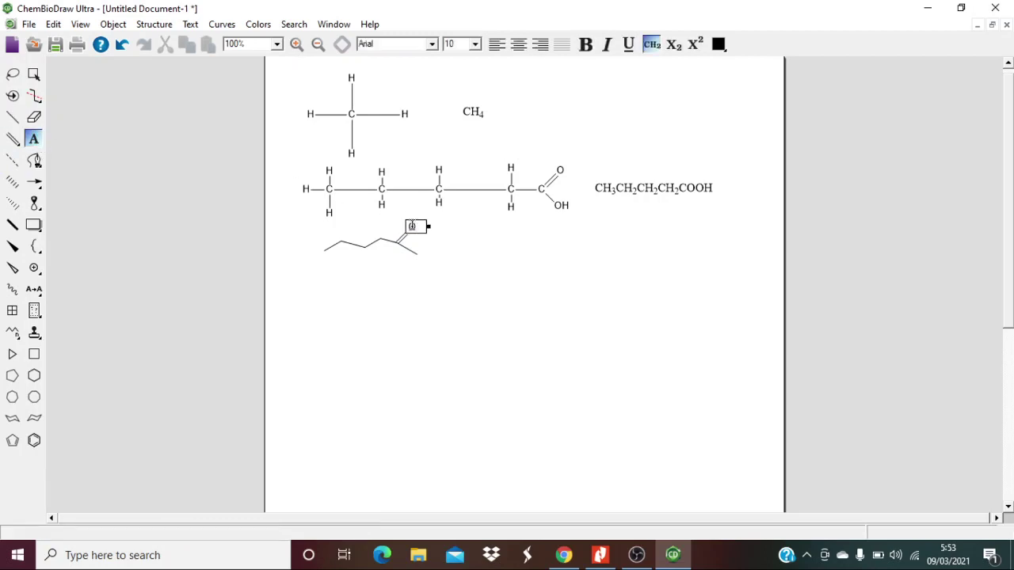
text(O)
click(417, 253)
click(589, 291)
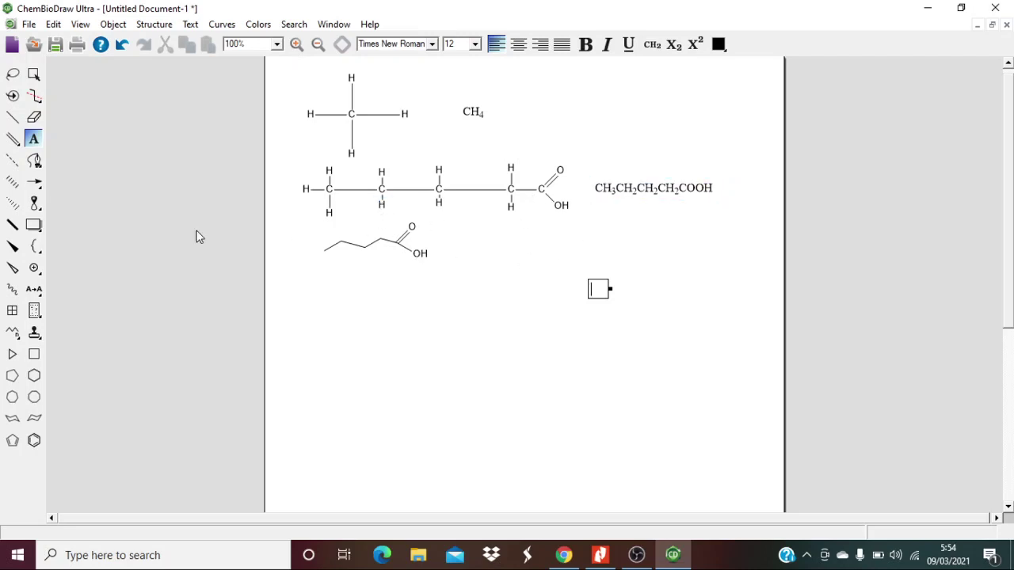
Move the skeletal carboxylic acid structure farther down the page, away from the explicit-hydrogen structure
click(33, 73)
drag(389, 236, 386, 282)
drag(278, 153, 269, 190)
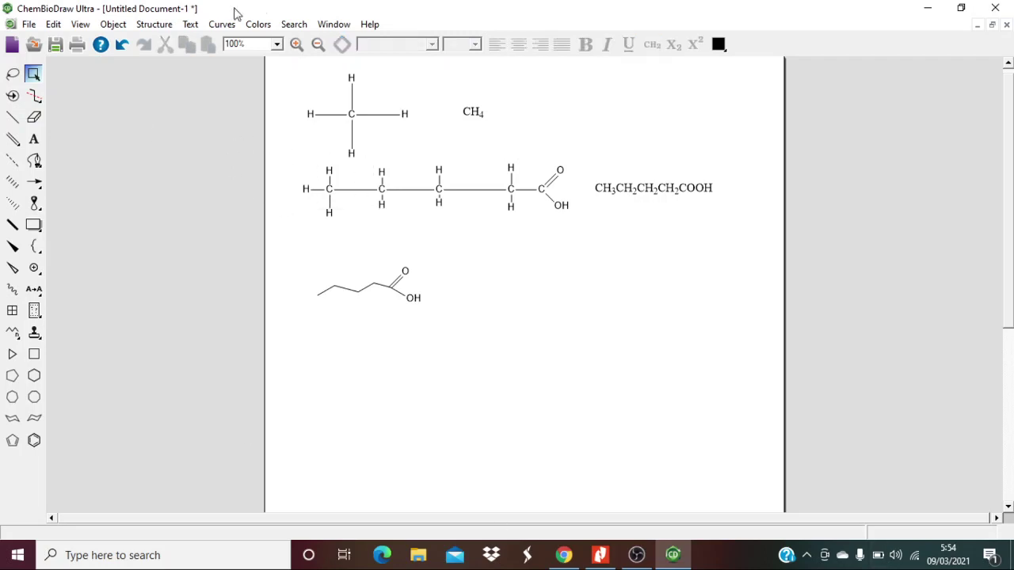
Shift the whole explicit-hydrogen carboxylic acid structure slightly down and to the left, away from its condensed formula
drag(279, 166, 578, 217)
drag(496, 187, 496, 186)
click(514, 267)
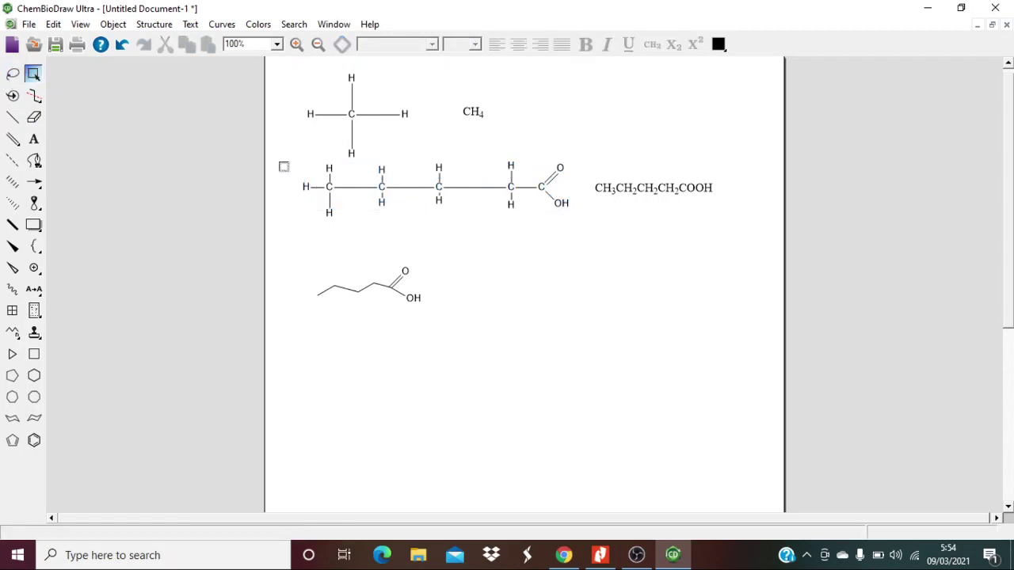
drag(275, 158, 587, 236)
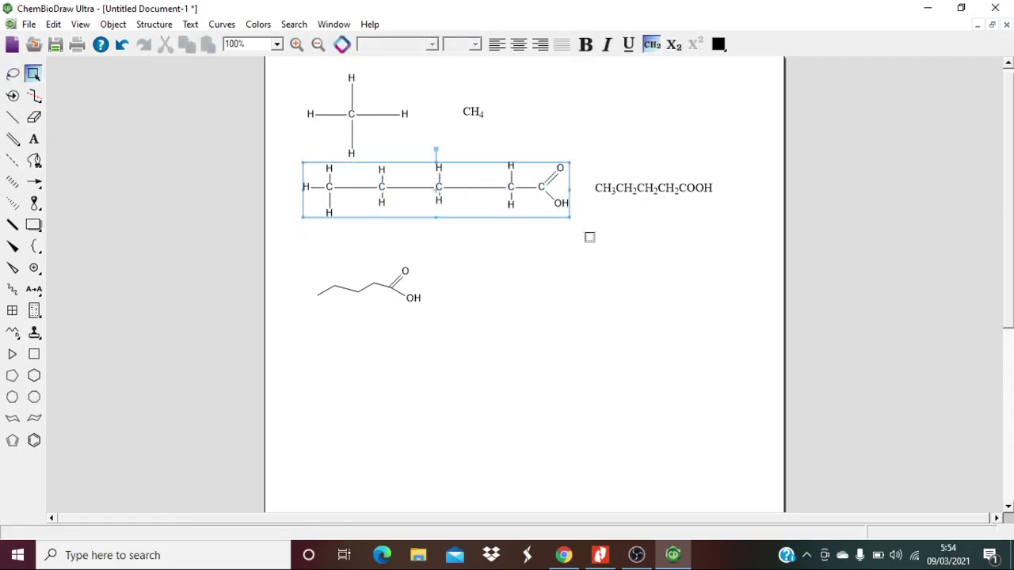
drag(468, 188, 450, 201)
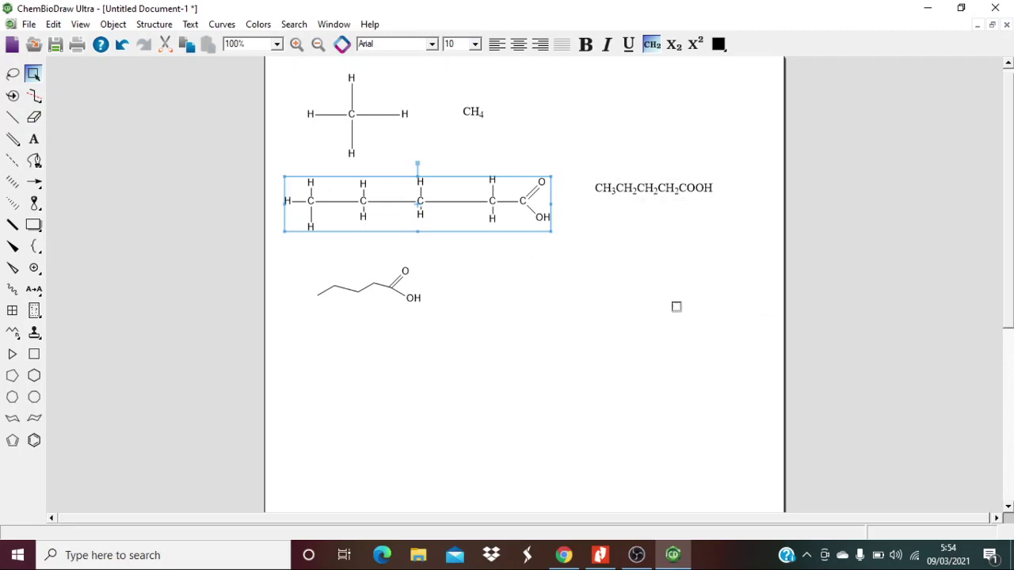
click(677, 294)
Generate the chemical name below the explicit-hydrogen carboxylic acid structure with Convert Structure to Name
drag(272, 163, 576, 240)
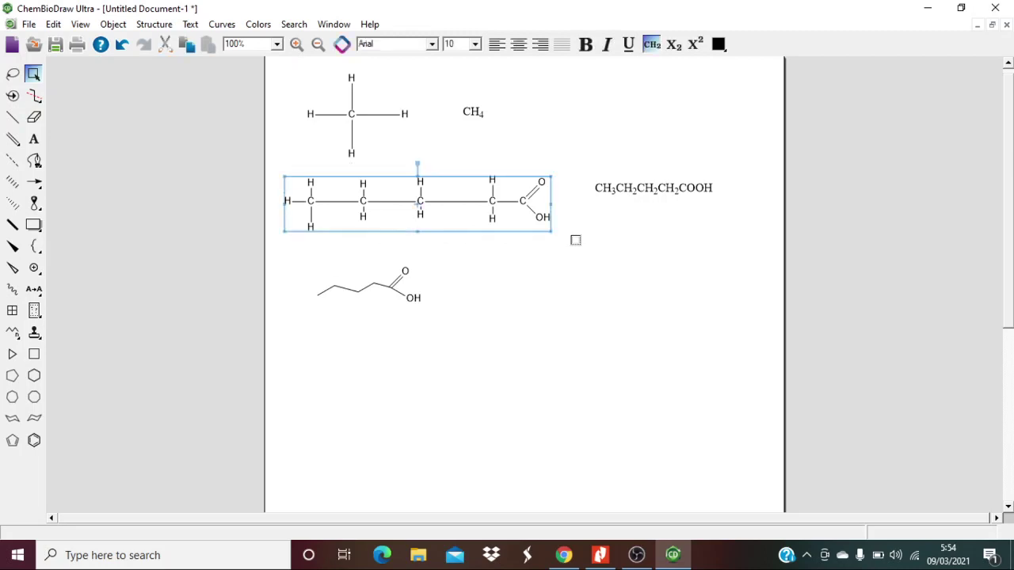
click(149, 24)
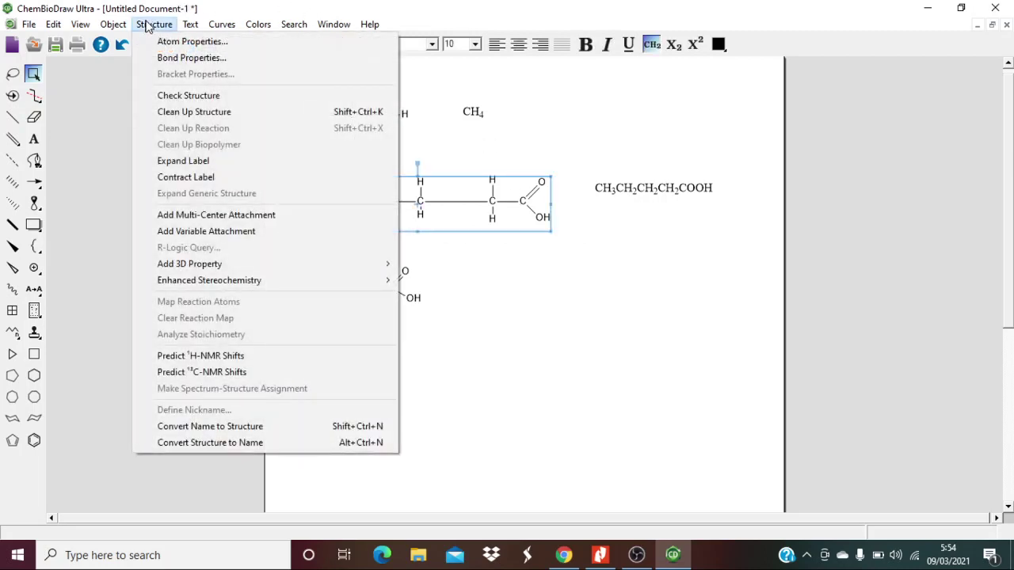
click(222, 443)
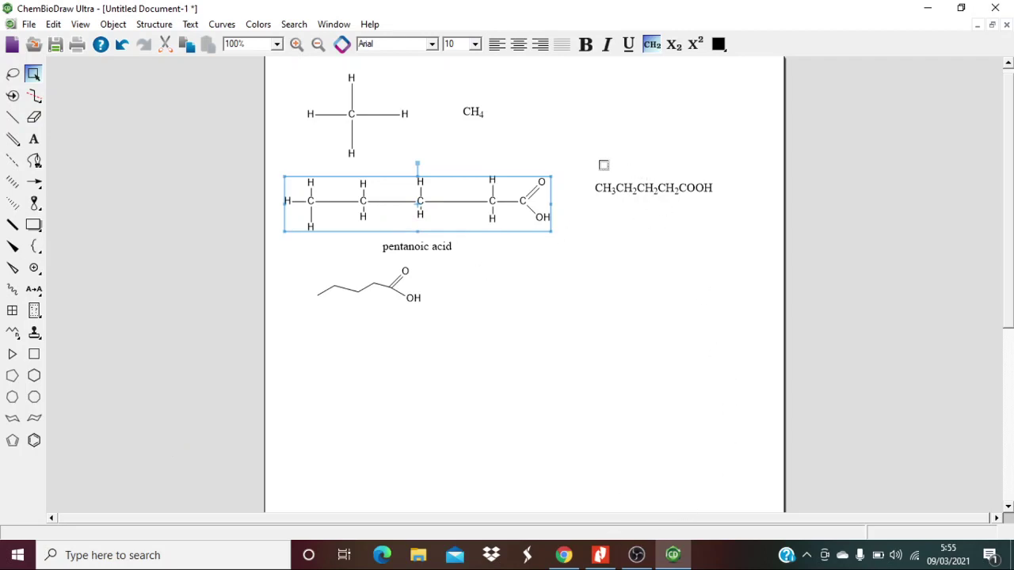
Generate the chemical name below the condensed formula CH3CH2CH2CH2COOH with Convert Structure to Name
drag(585, 166, 724, 215)
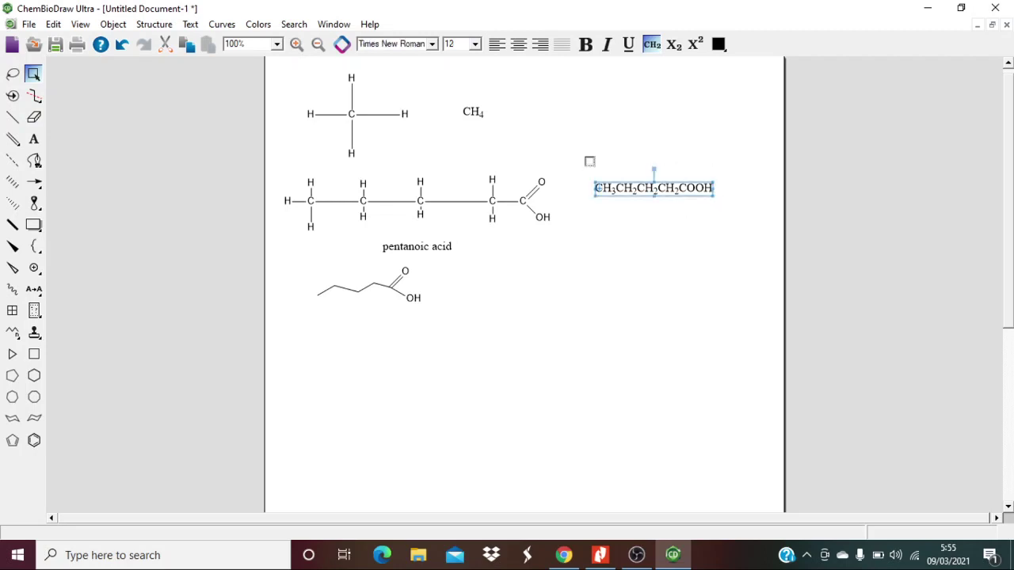
click(154, 24)
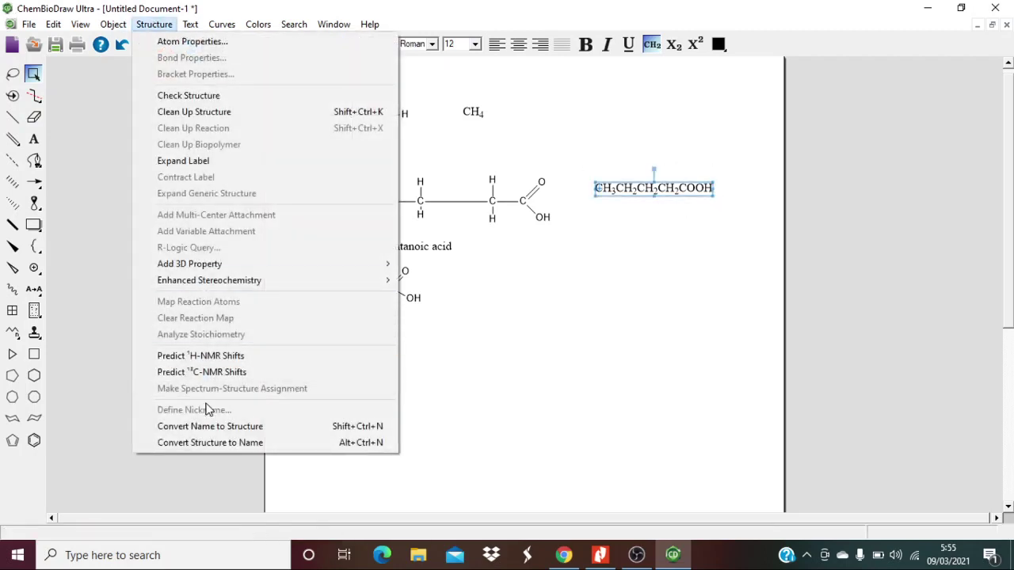
click(202, 443)
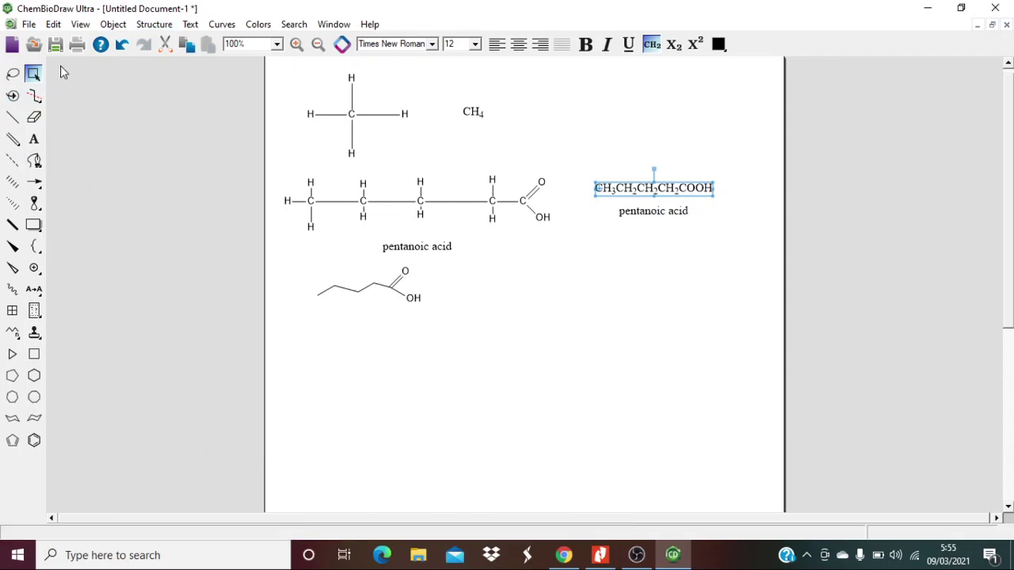
Generate the chemical name below the hand-drawn skeletal carboxylic acid structure with Convert Structure to Name
drag(306, 263, 449, 319)
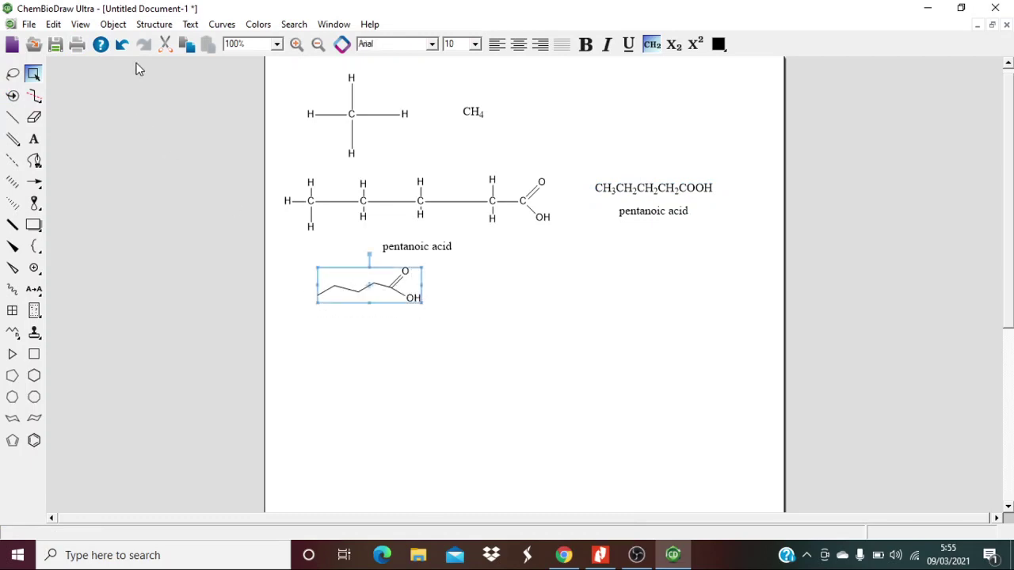
click(154, 24)
click(214, 442)
Insert a structure from the name PENTANOIC ACID with its name pasted below, and place it right of the skeletal structure
click(155, 24)
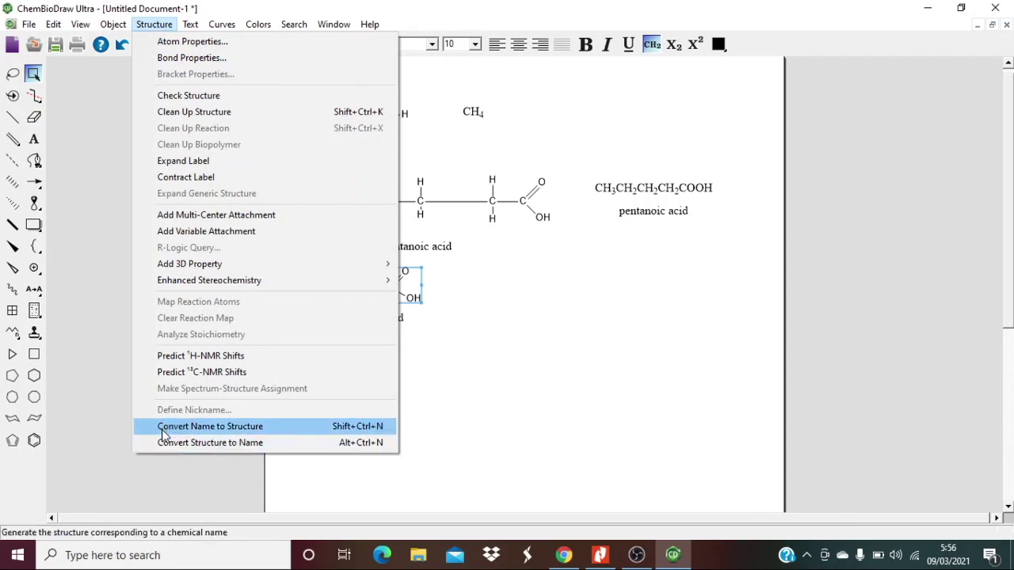
click(234, 426)
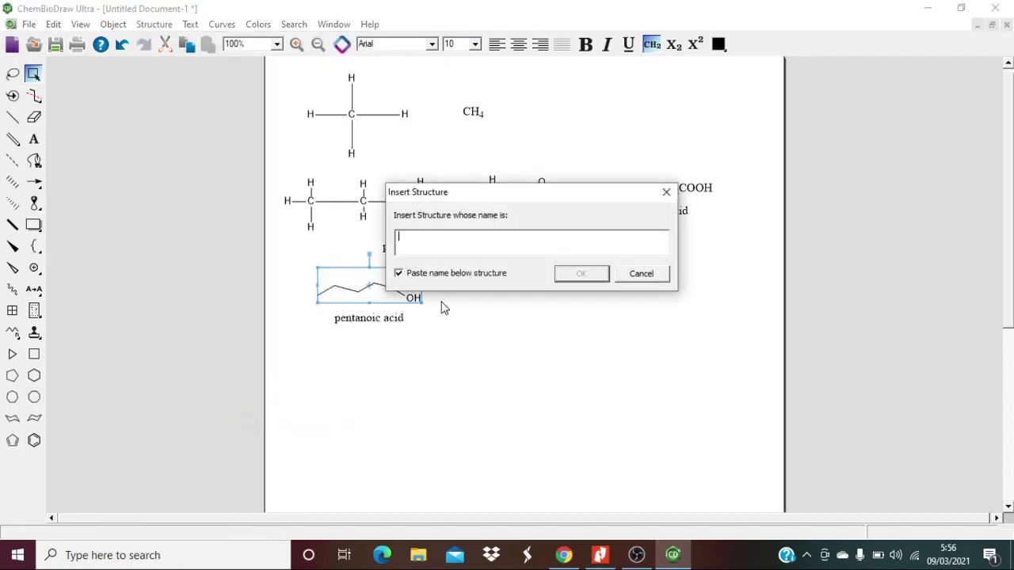
text(PENTANOIC ACID)
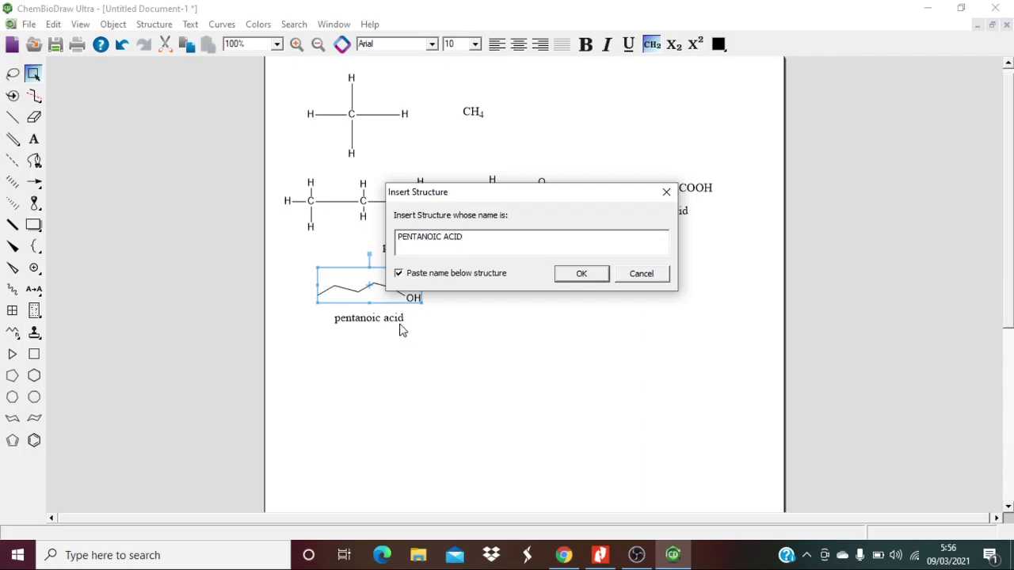
click(582, 275)
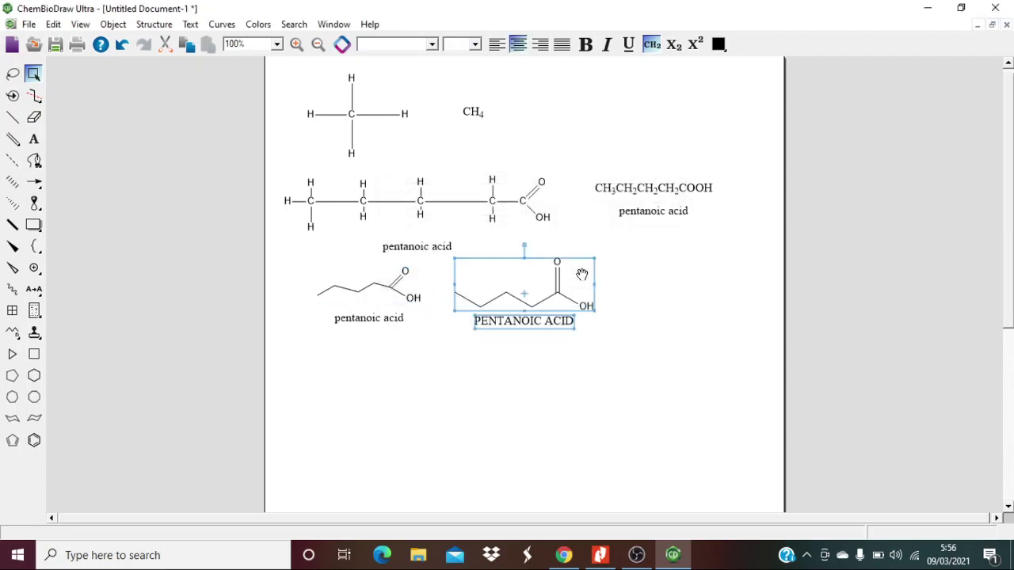
drag(533, 278, 552, 287)
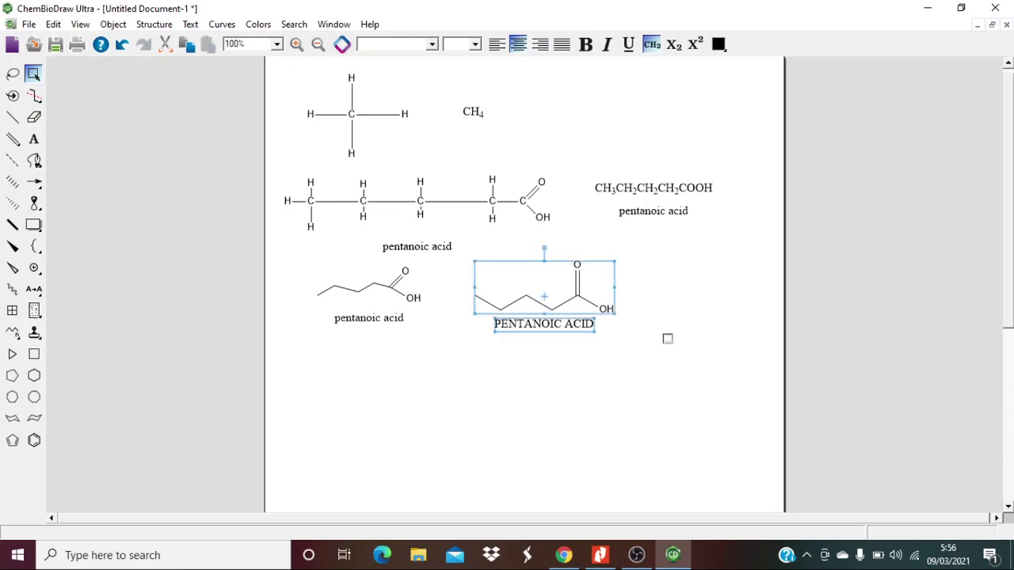
click(694, 337)
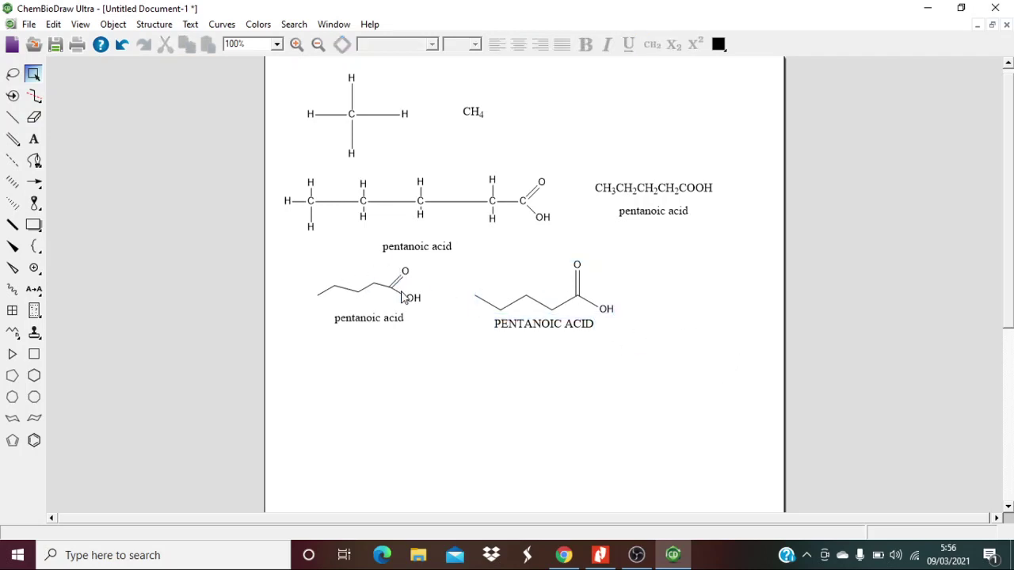
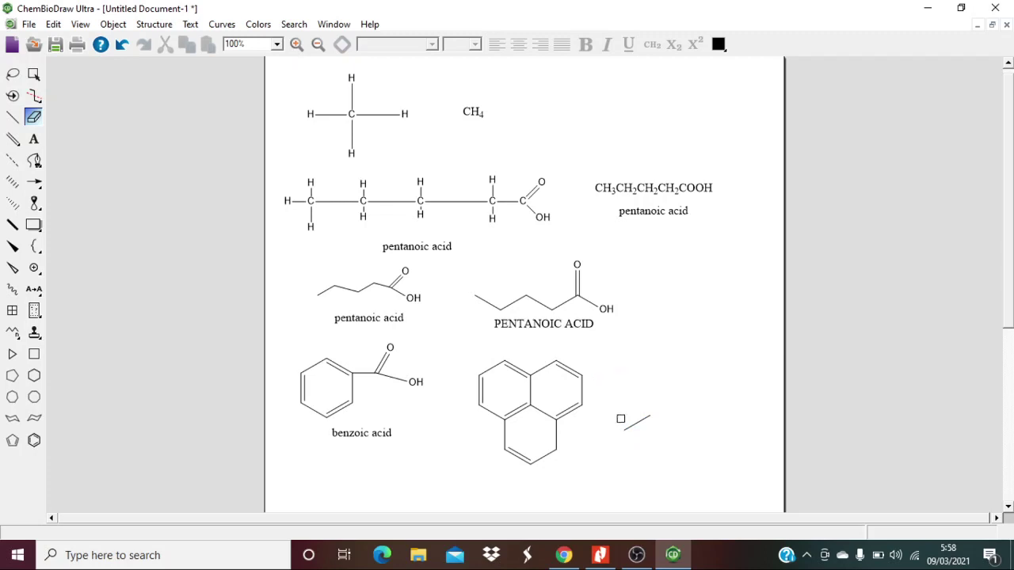
Generate the chemical name below the fused three-ring structure with Convert Structure to Name
click(33, 74)
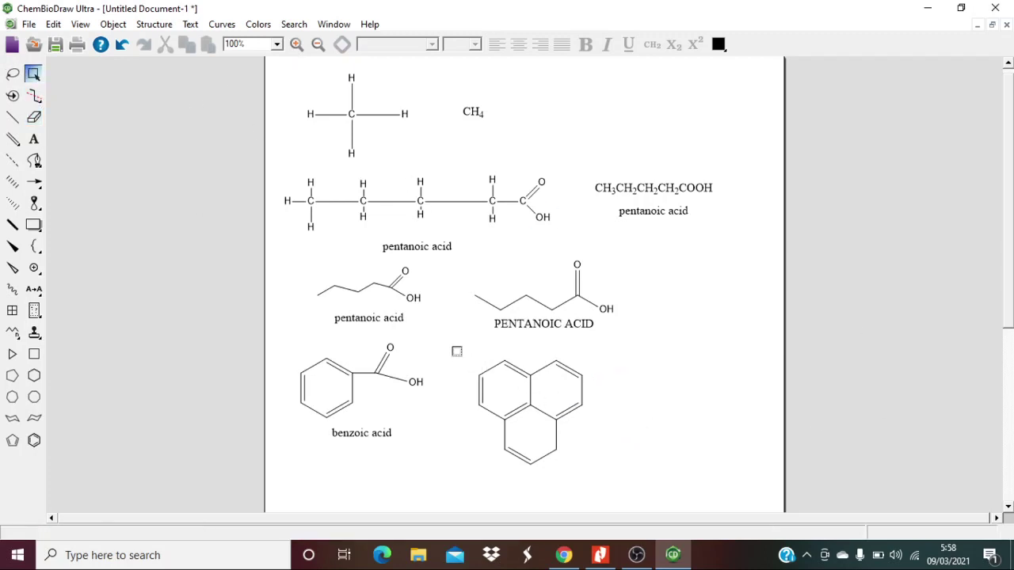
drag(456, 351, 614, 478)
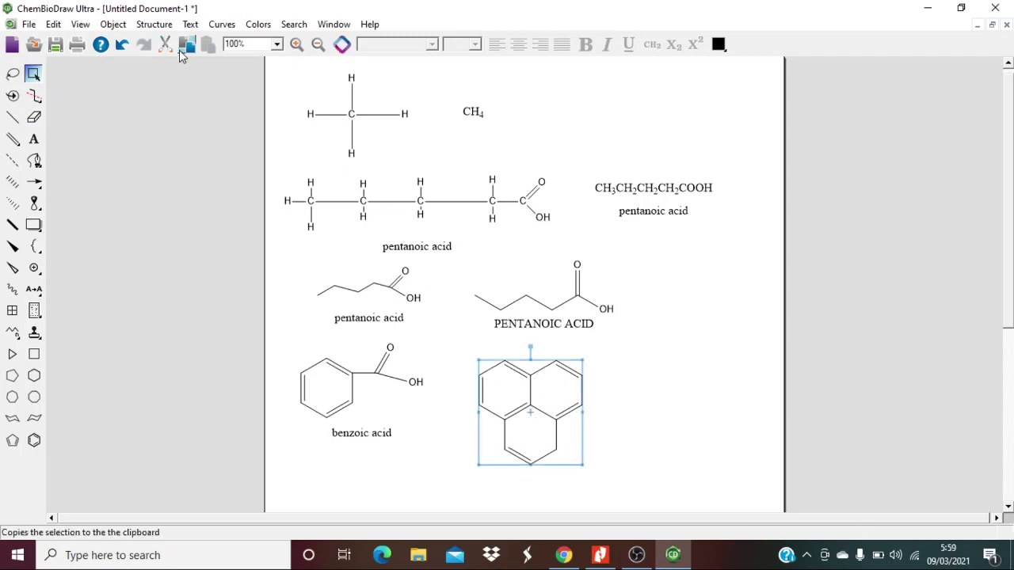
click(154, 24)
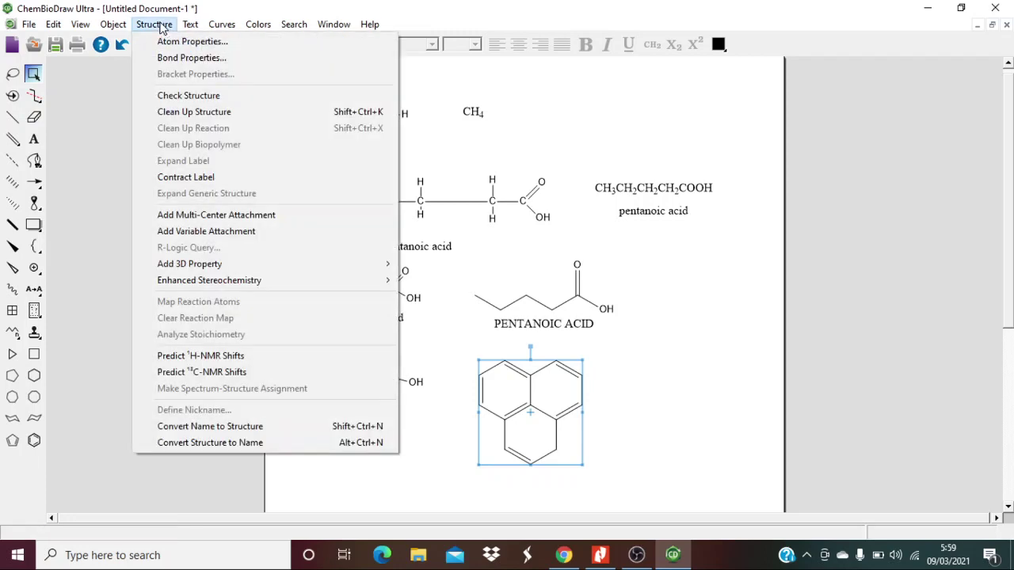
click(198, 444)
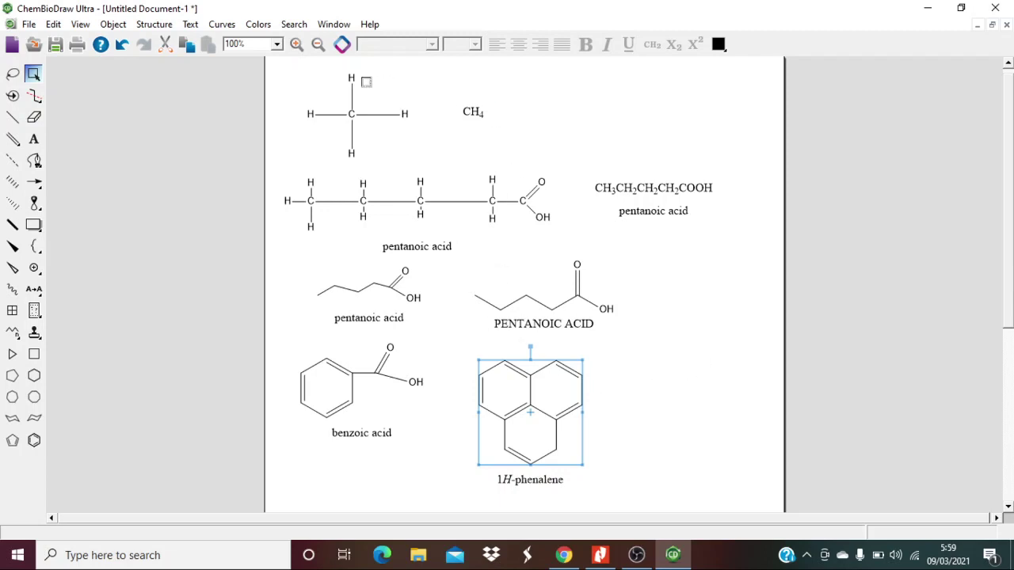
drag(285, 61, 422, 167)
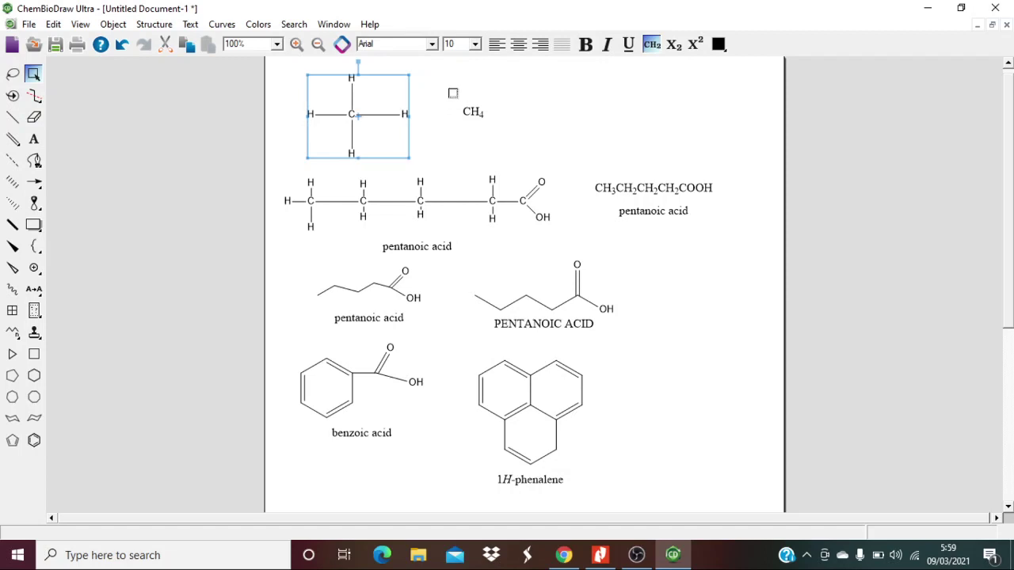
drag(448, 88, 506, 139)
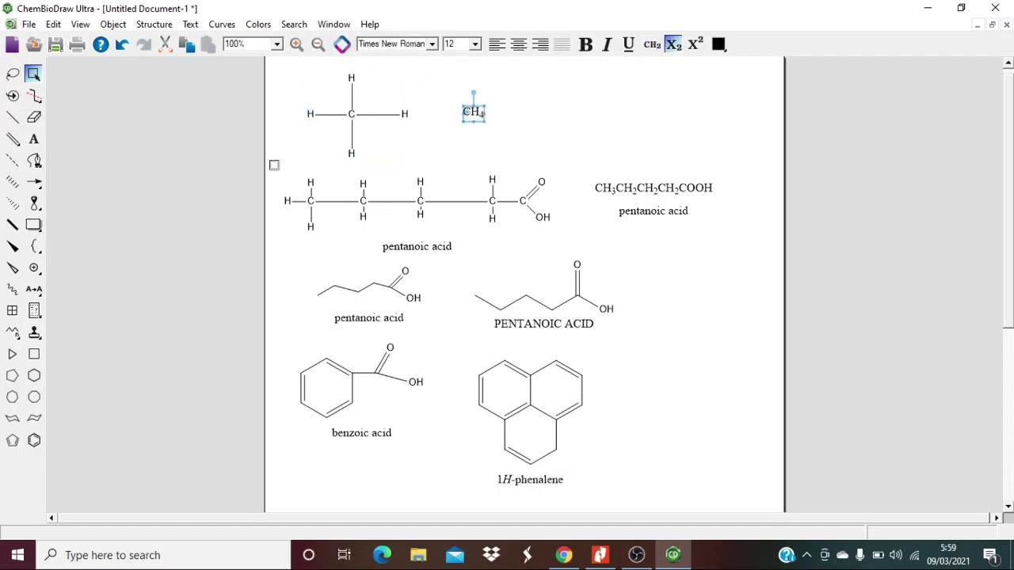
drag(277, 67, 432, 166)
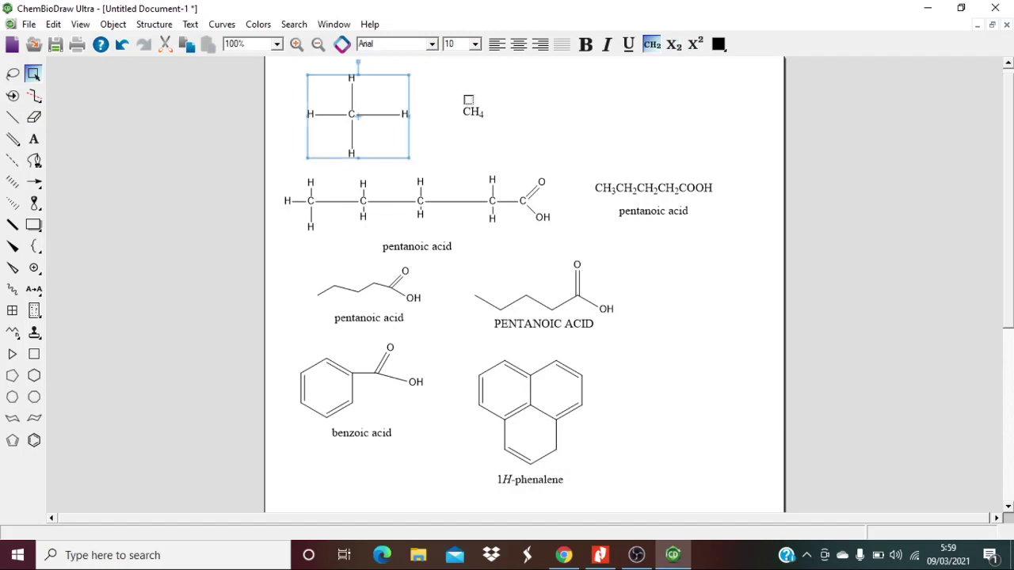
drag(443, 84, 506, 138)
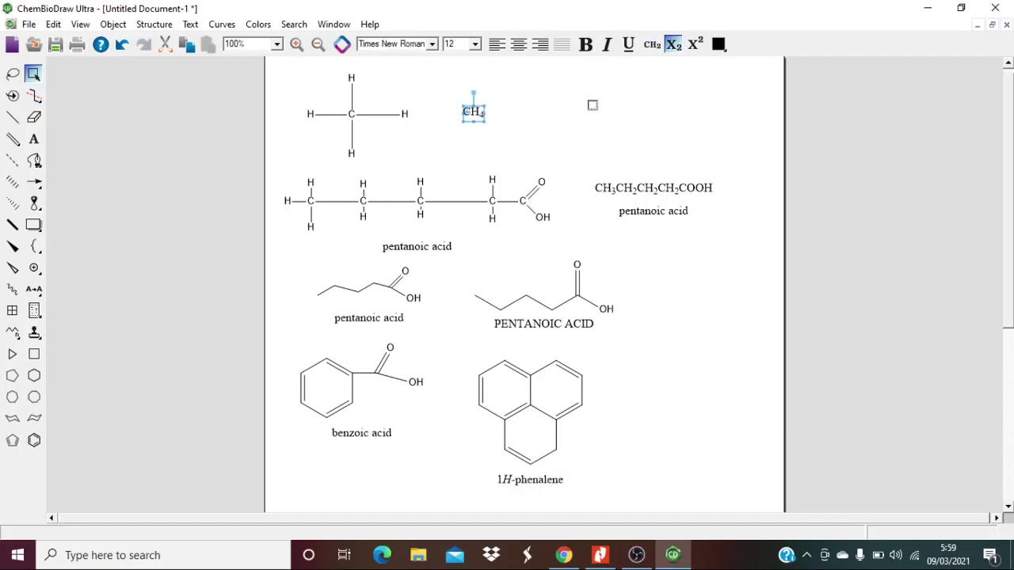
click(592, 109)
Place a benzene ring in the empty space below the benzoic acid structure
scroll(594, 265, down, 3)
scroll(594, 268, down, 4)
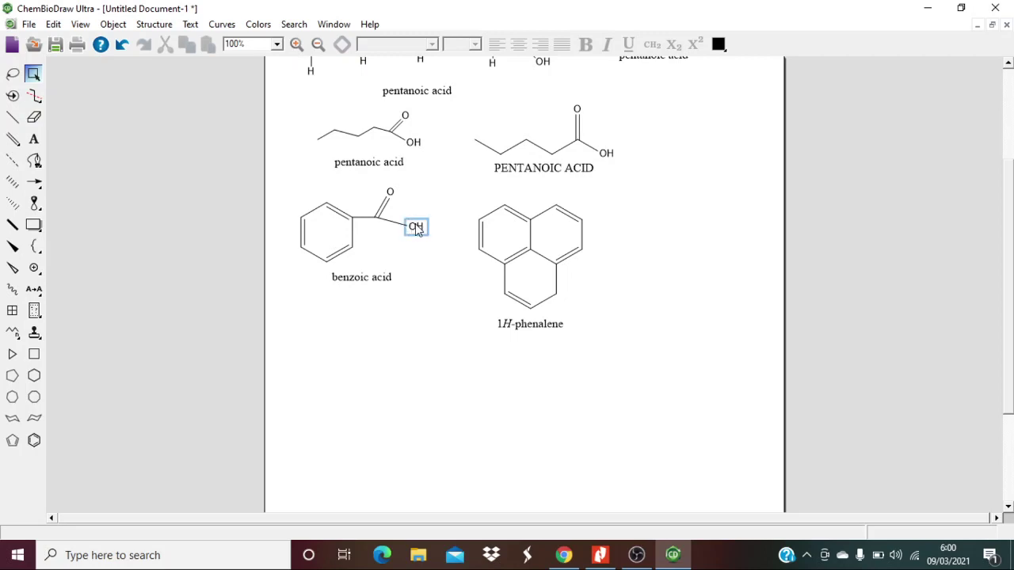
click(35, 442)
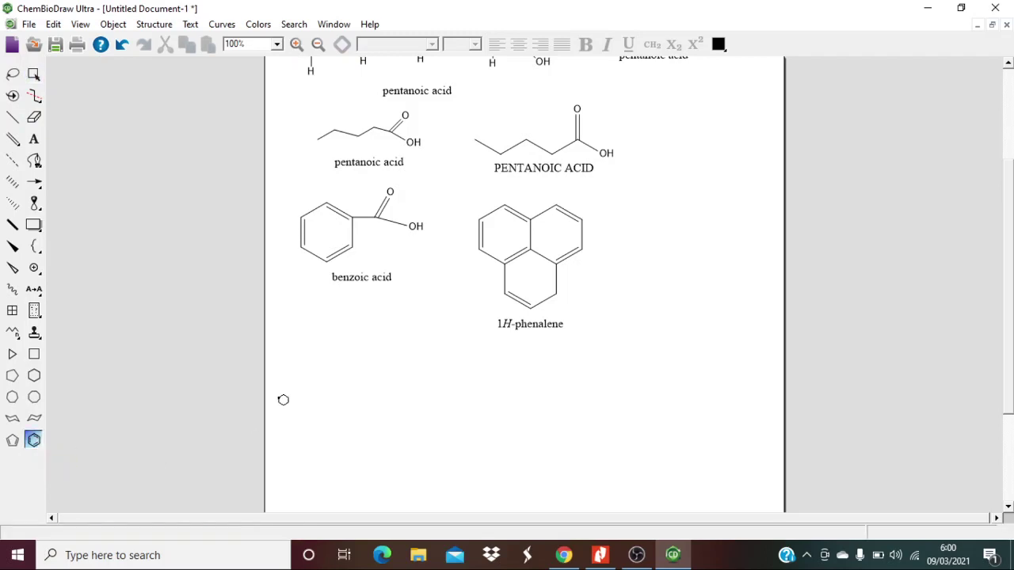
click(318, 383)
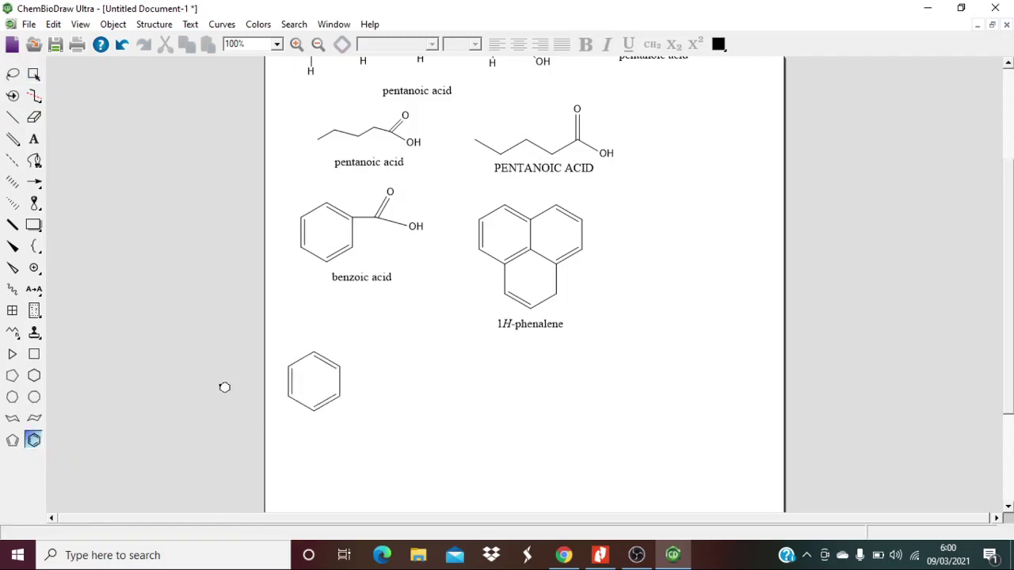
Add a side chain to the new ring's upper-right carbon, branching into a single bond and a double bond
click(12, 118)
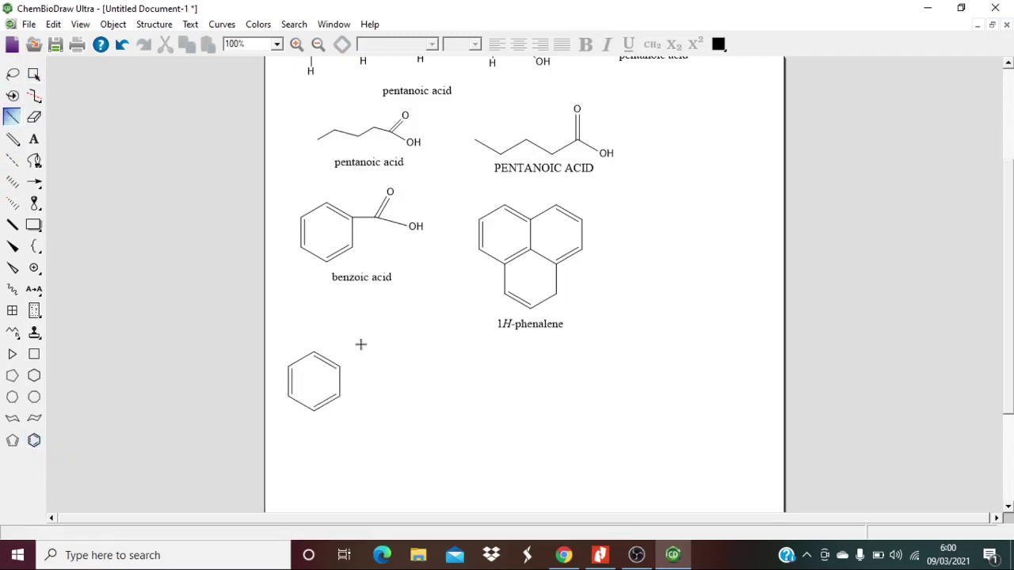
click(361, 361)
click(12, 138)
click(361, 360)
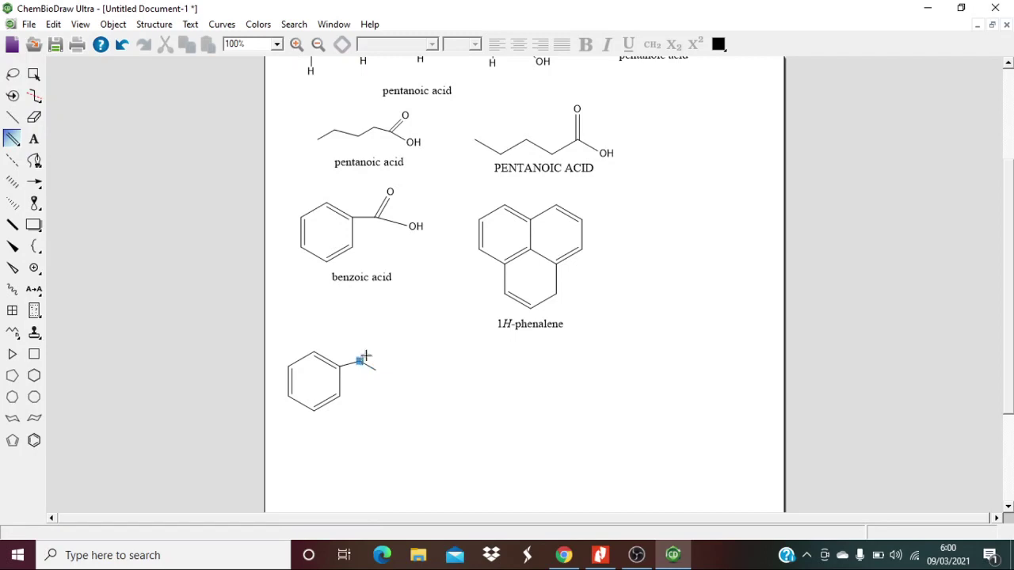
Label the ends of the side chain's double bond and single bond with O
click(33, 138)
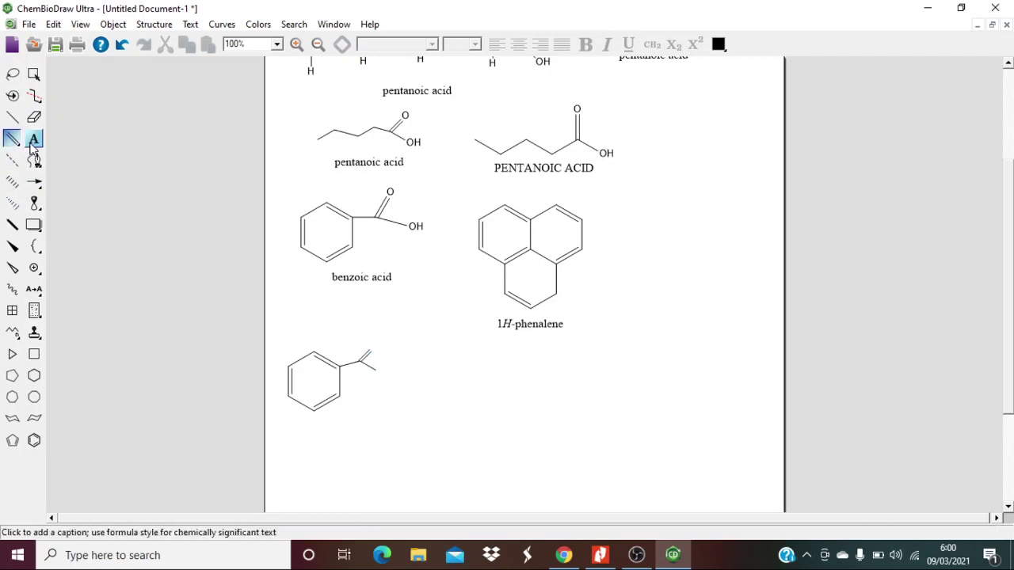
click(372, 350)
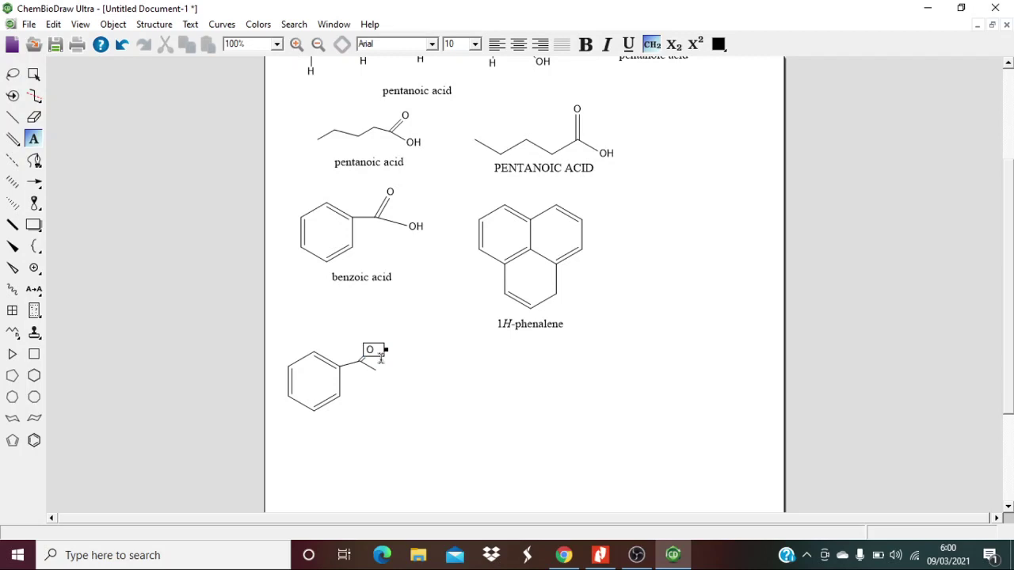
text(O)
click(376, 370)
text(O)
click(612, 427)
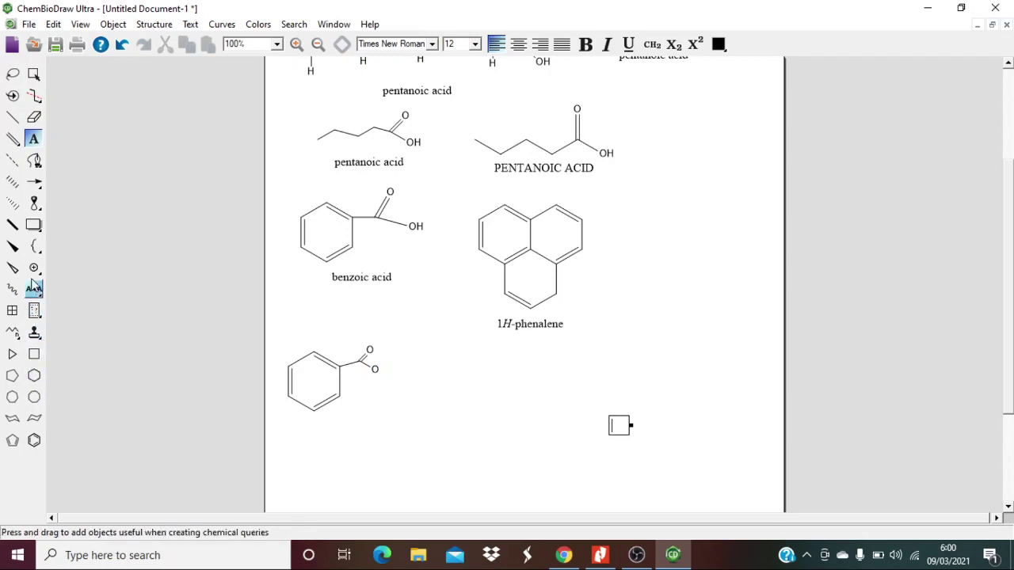
Add a plain negative charge to the single-bonded oxygen of the new structure
click(35, 251)
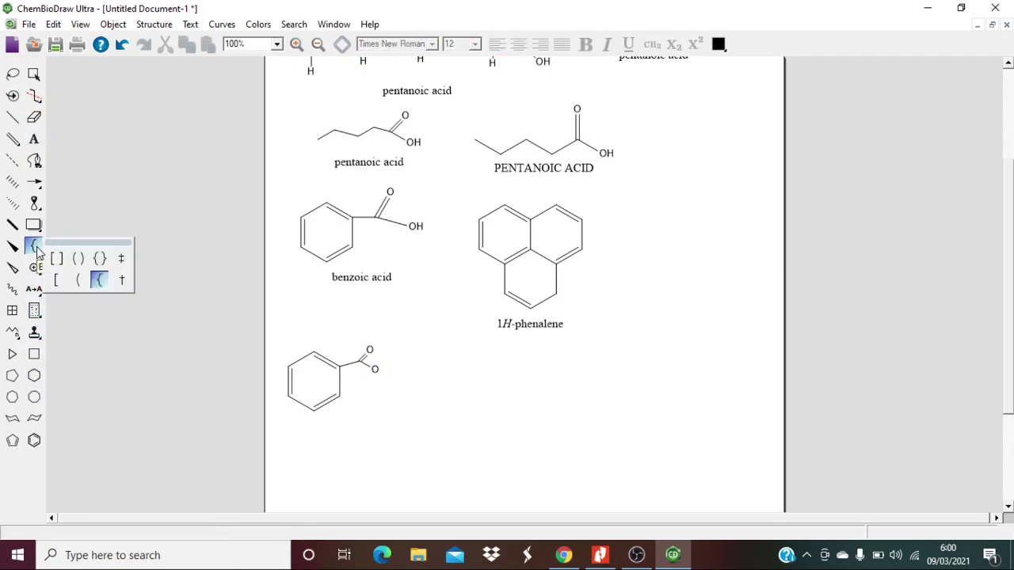
click(36, 269)
click(35, 269)
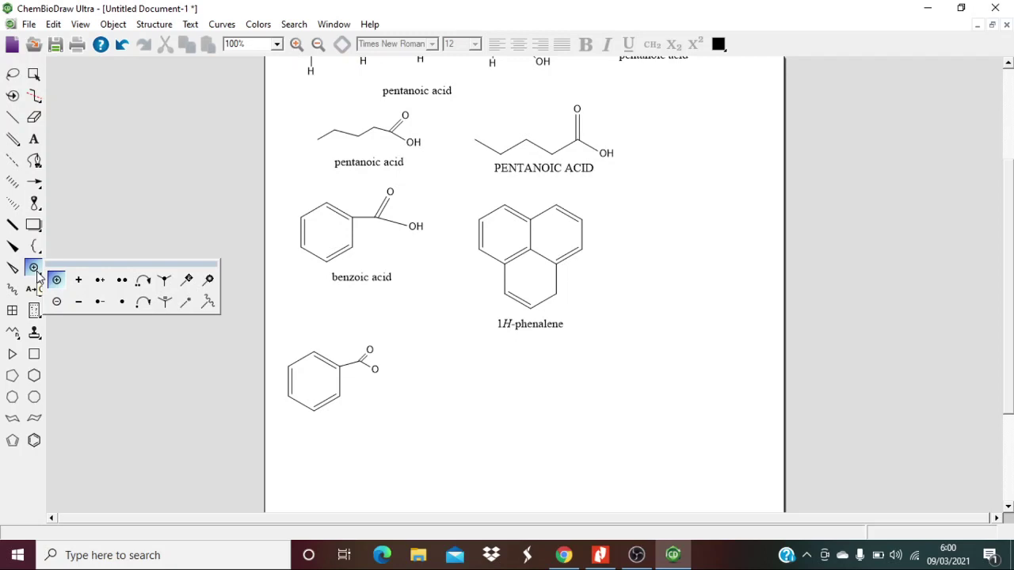
click(78, 300)
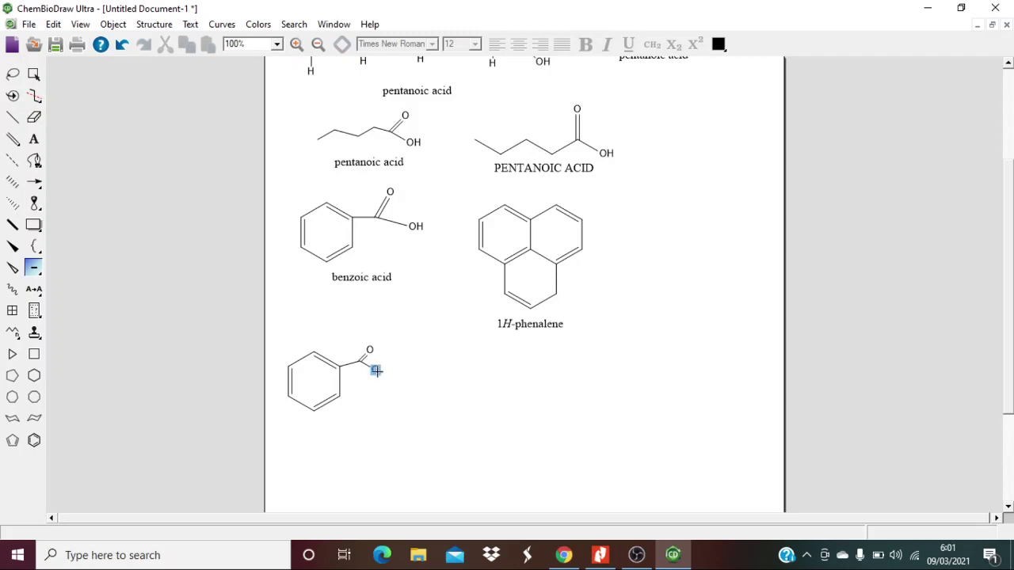
click(376, 369)
Generate the chemical name below the negatively charged ring structure with Convert Structure to Name
click(35, 73)
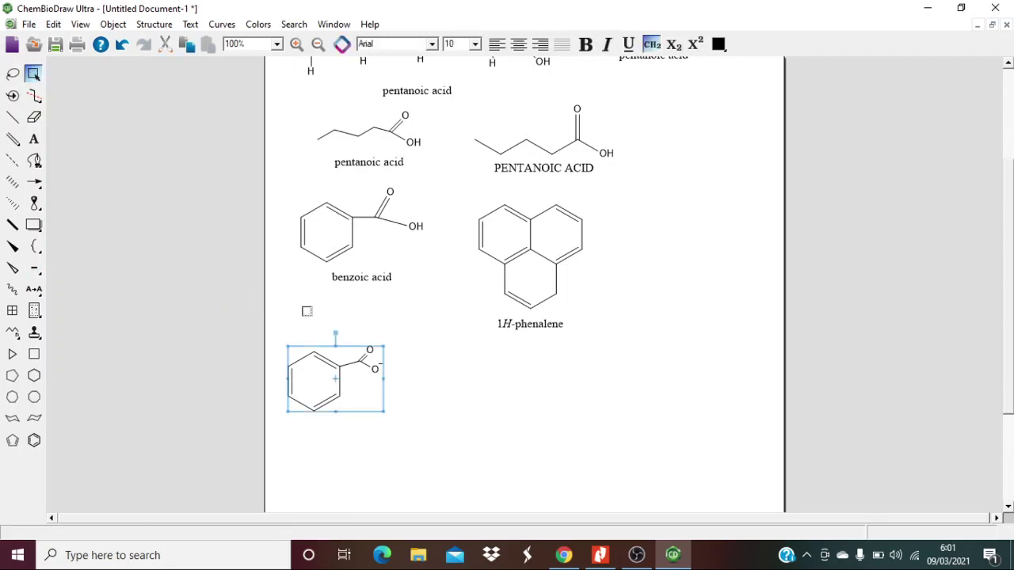
click(154, 24)
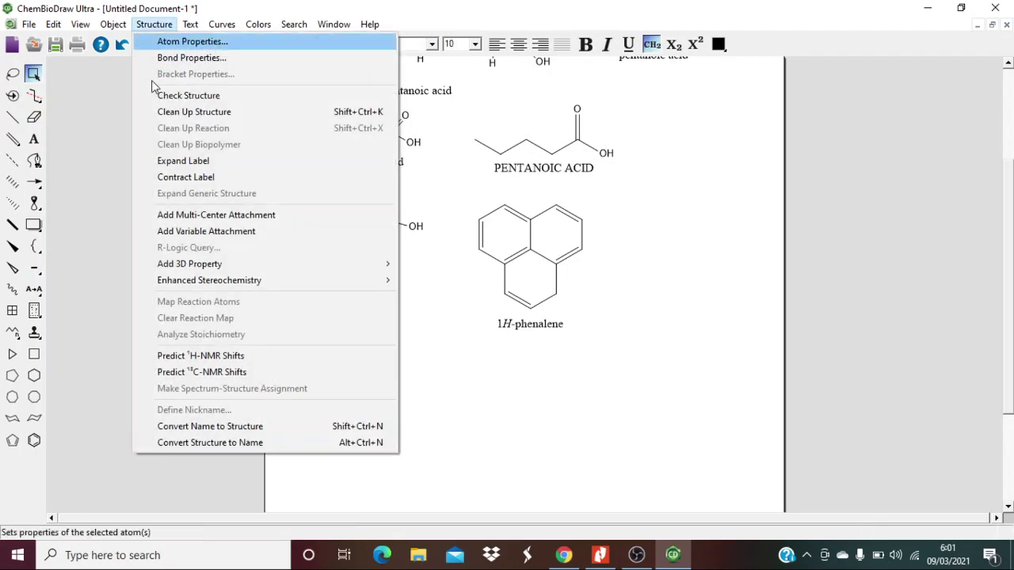
click(189, 442)
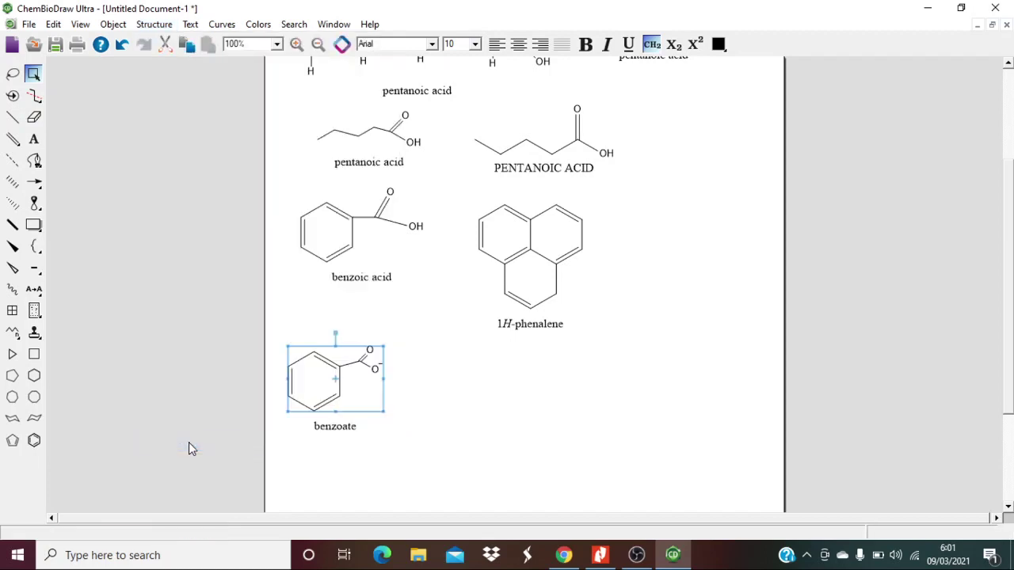
click(430, 373)
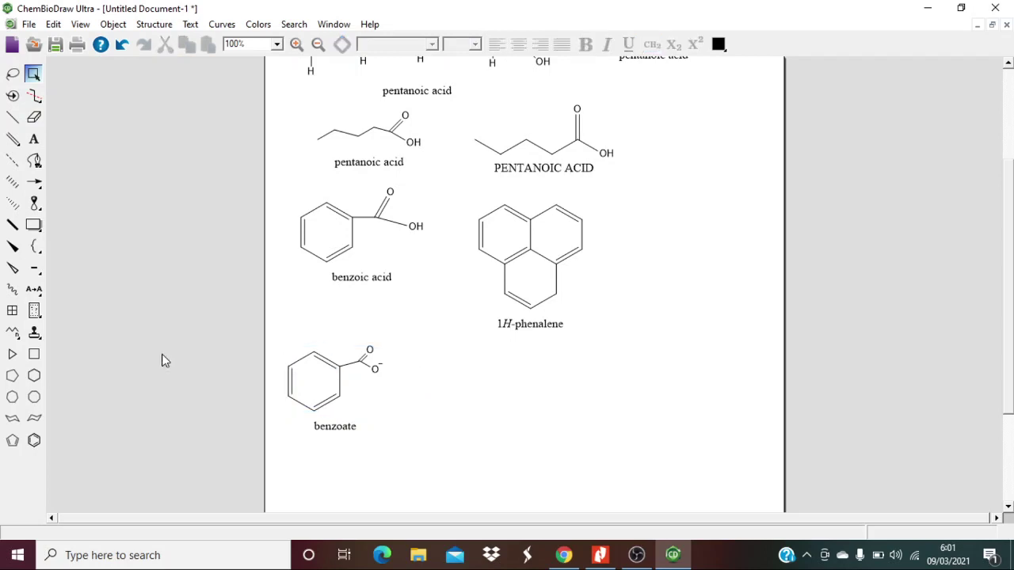
Draw a benzene ring to the right of the benzoate structure with a single bond from its upper-right carbon
click(33, 441)
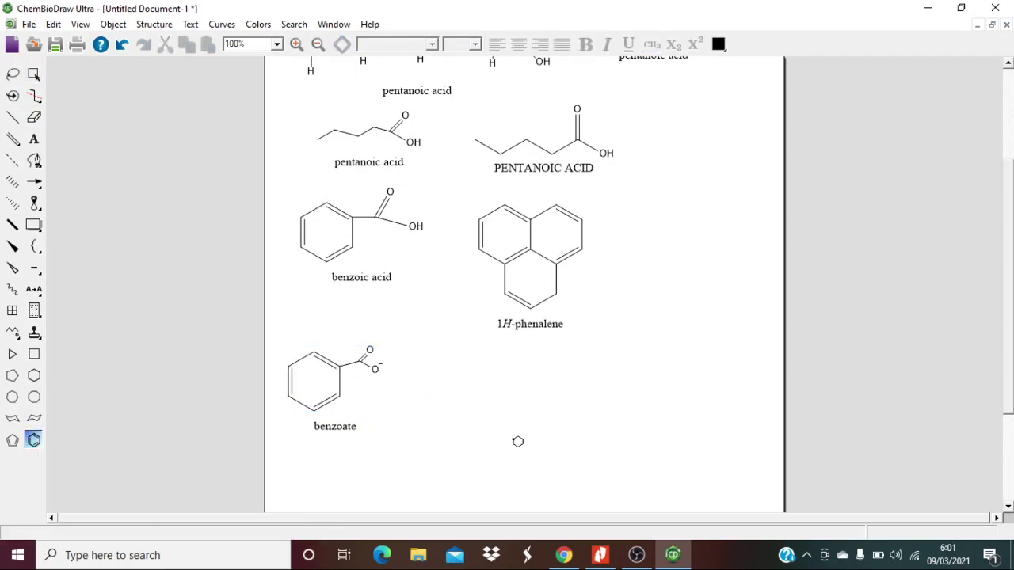
click(479, 384)
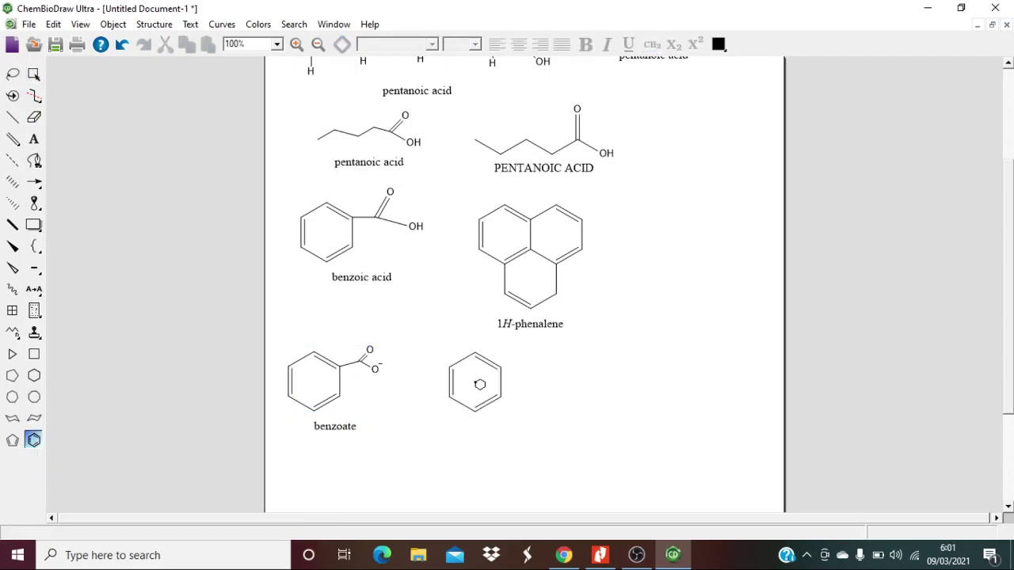
click(13, 122)
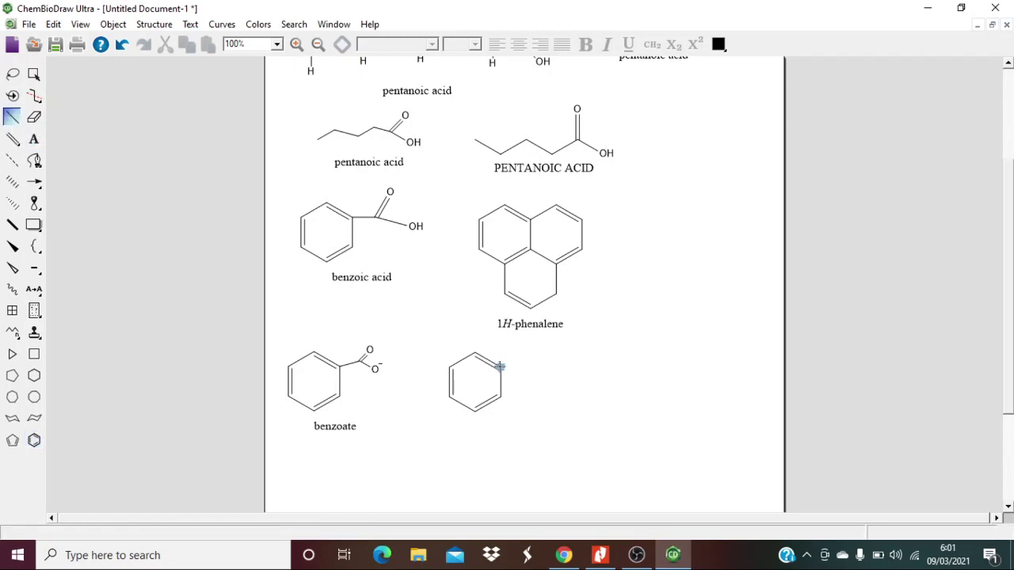
drag(499, 367, 540, 353)
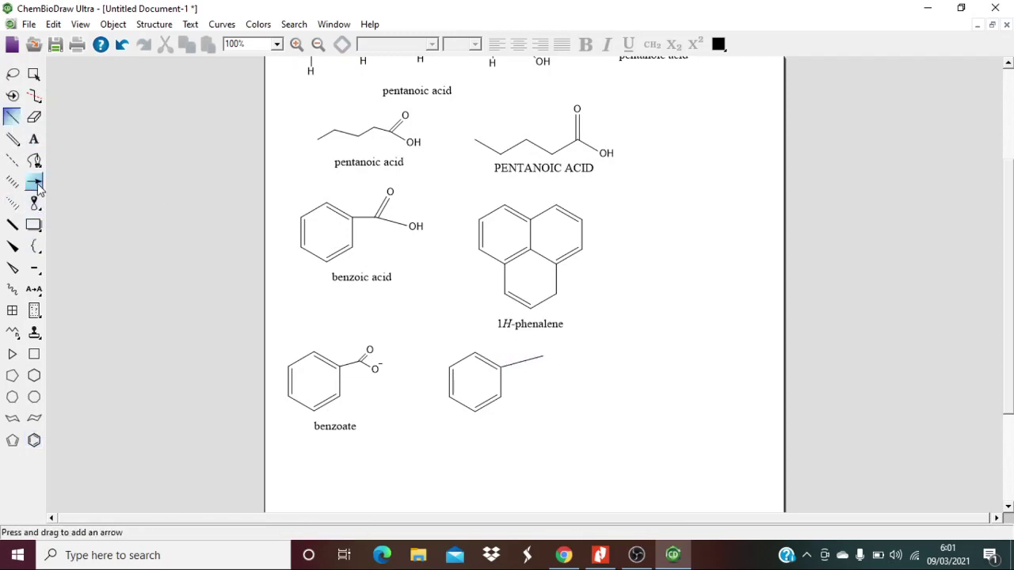
Label the free end of the new ring's single bond as NH3
click(33, 138)
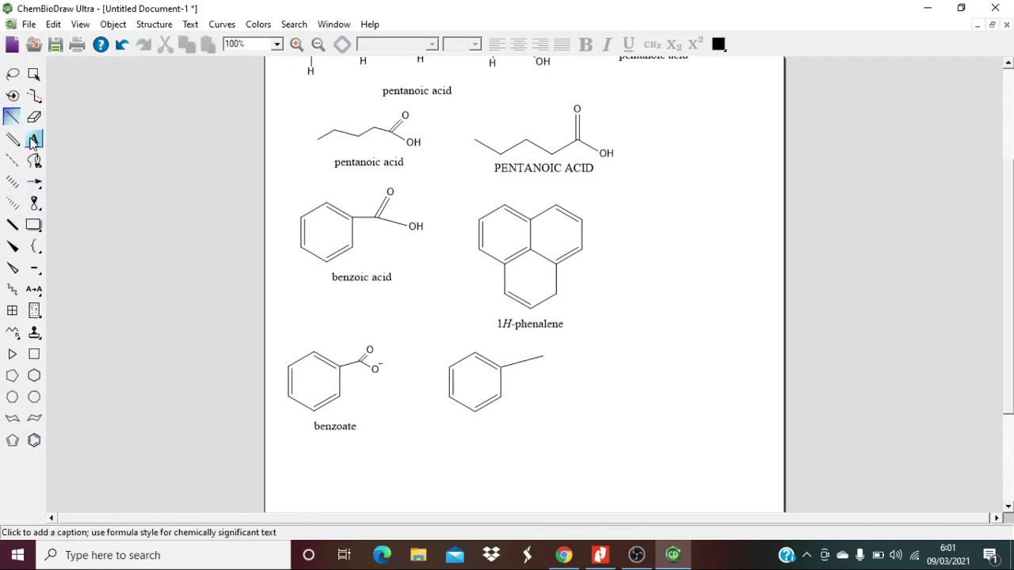
click(543, 357)
text(NH)
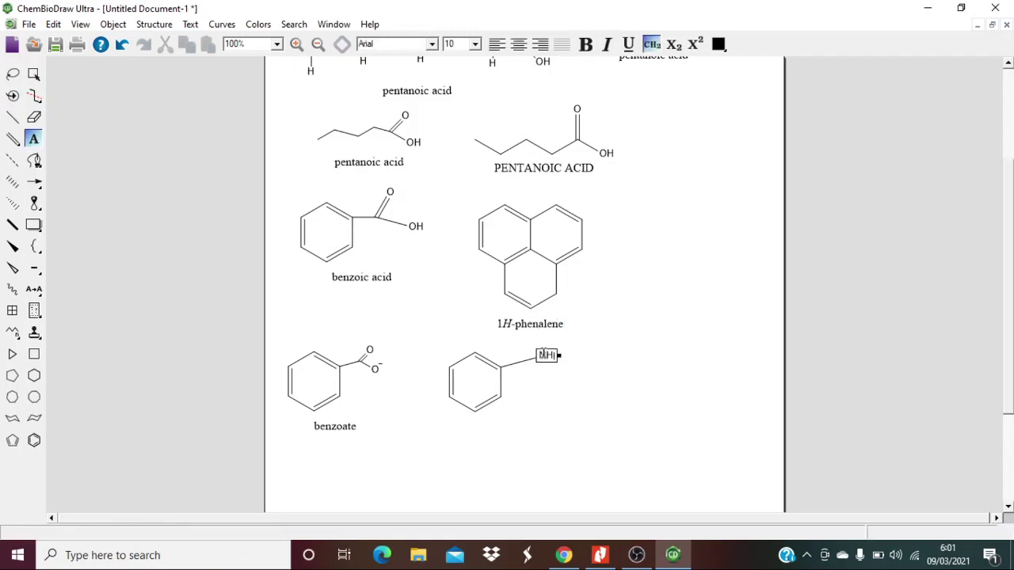
text(3)
click(669, 351)
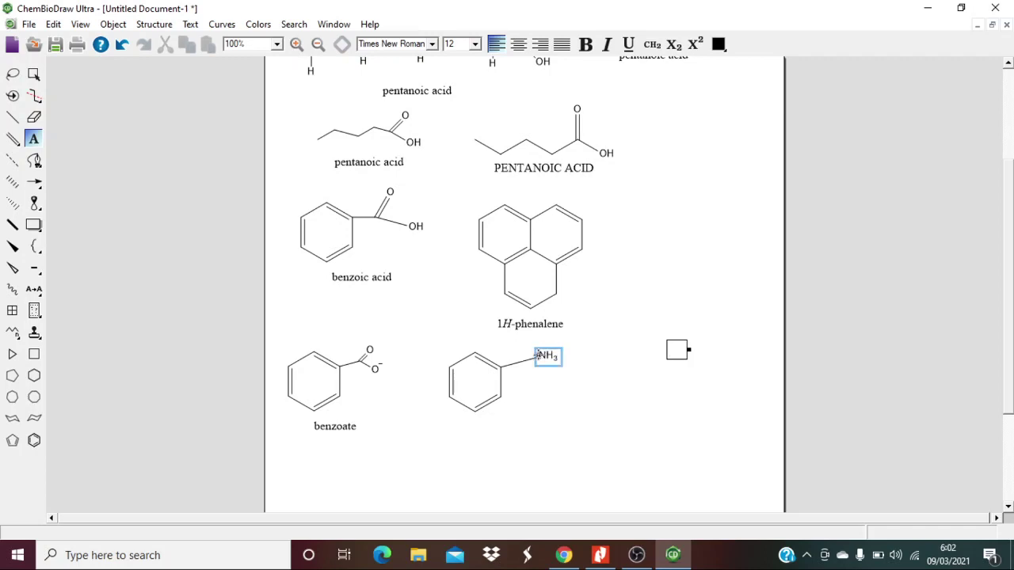
Add a plain positive charge to the nitrogen of the NH3 group
click(35, 271)
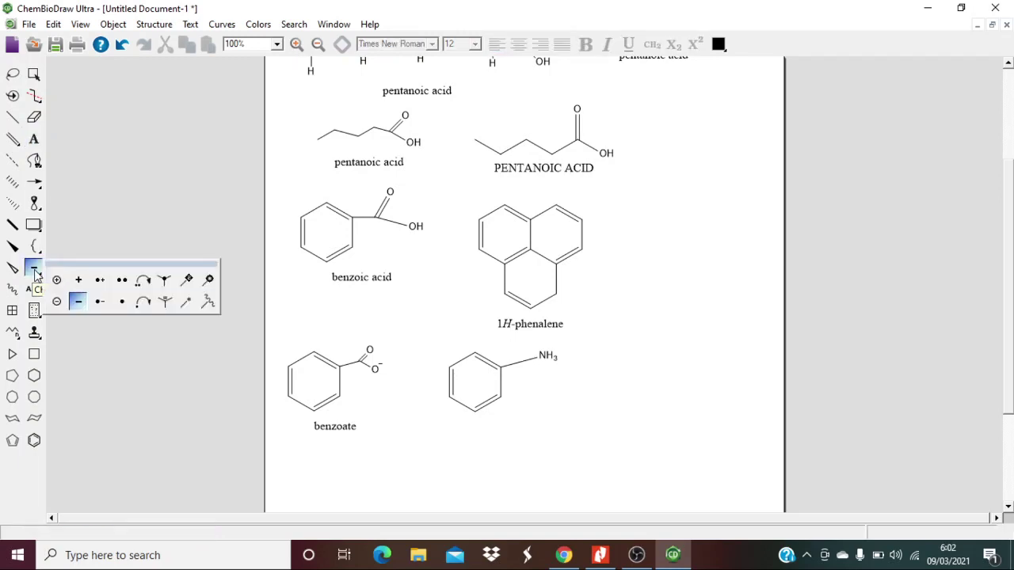
click(35, 272)
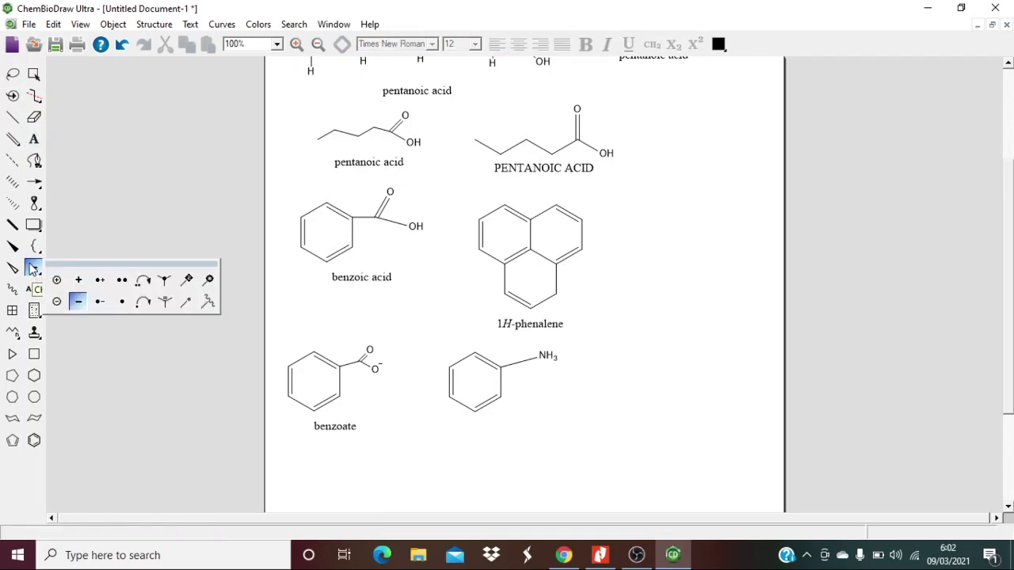
click(77, 281)
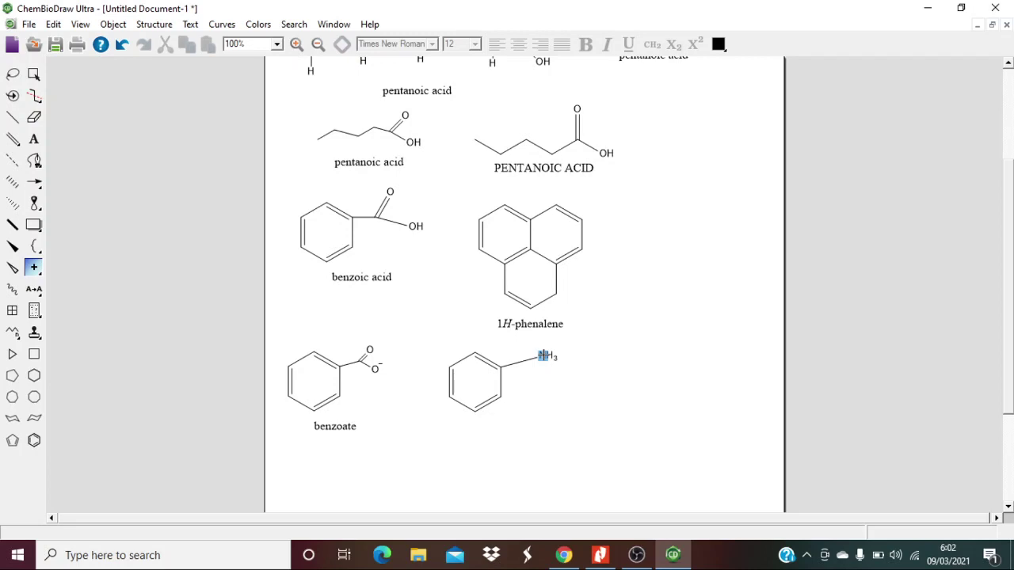
click(543, 356)
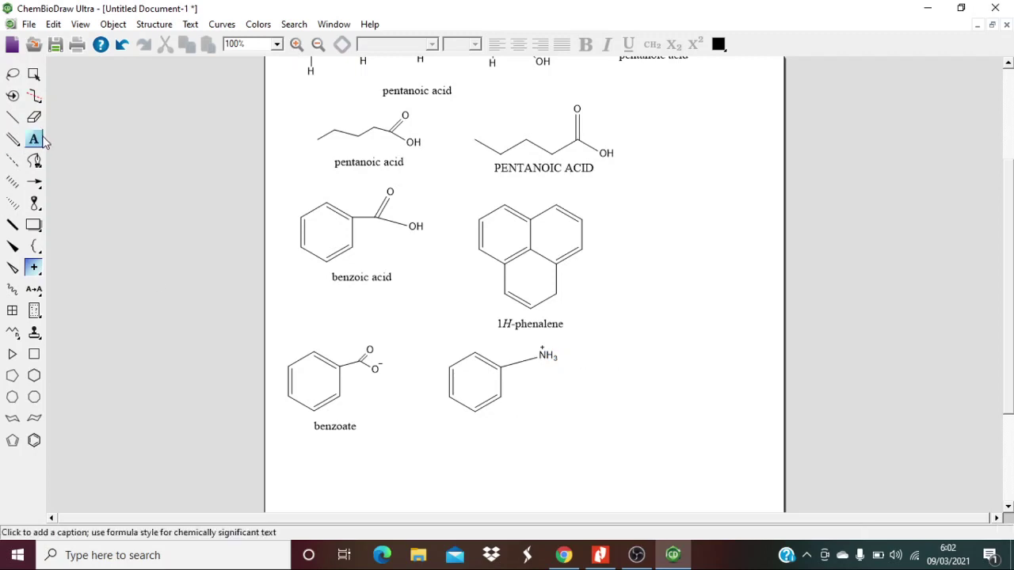
Generate the chemical name below the ring structure bearing the charged NH3 group with Convert Structure to Name
click(33, 73)
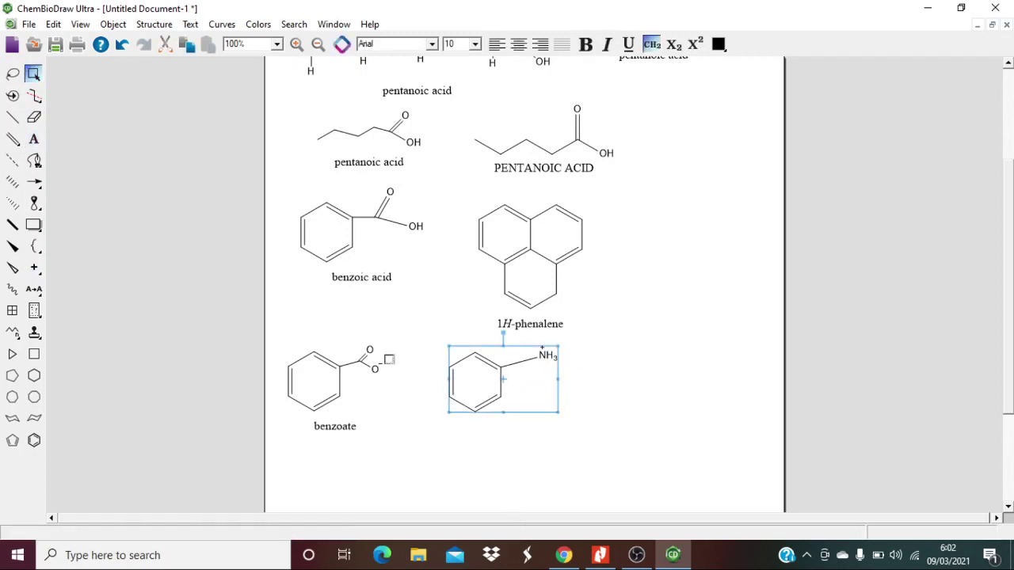
click(153, 23)
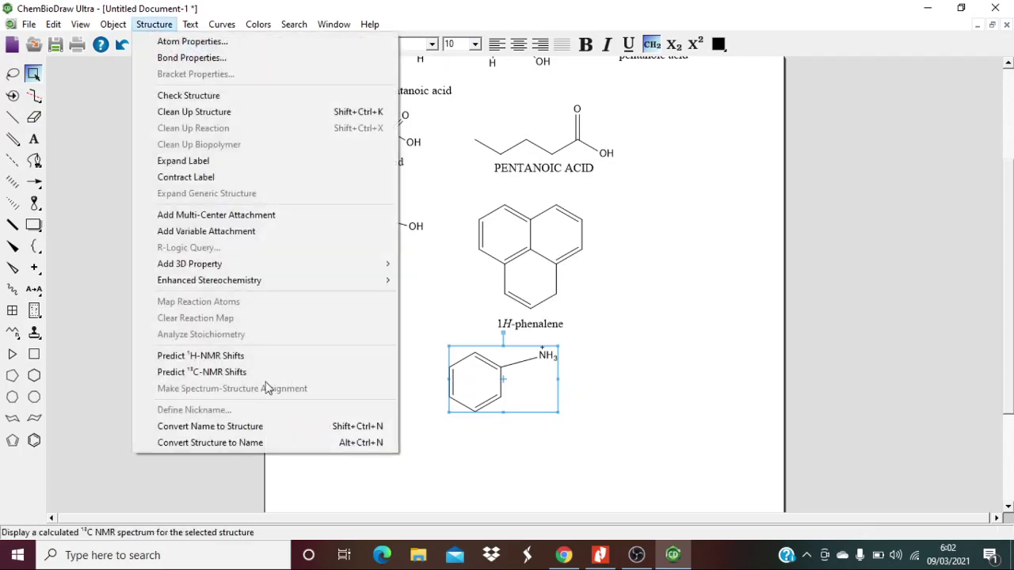
click(232, 443)
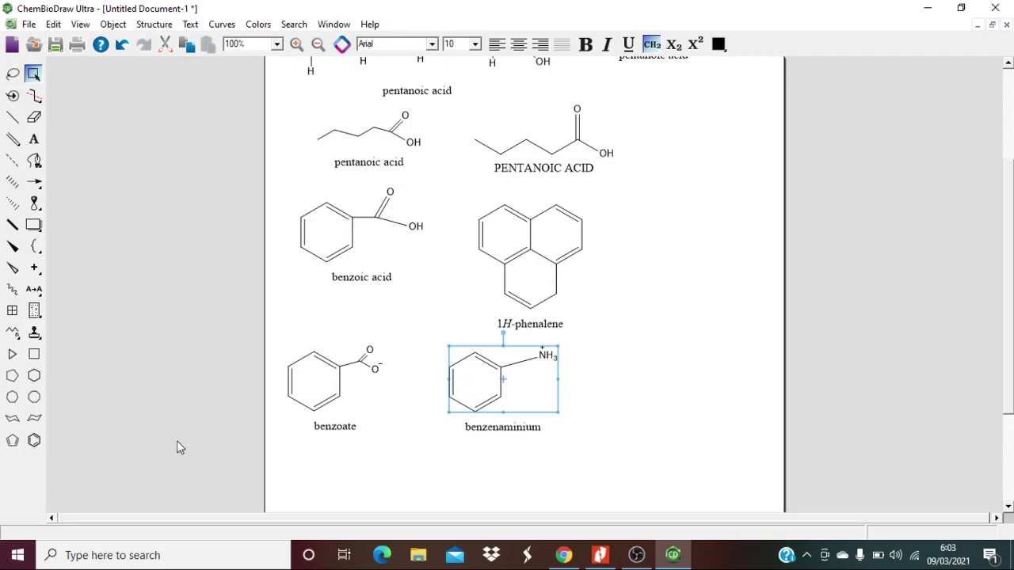
Draw a benzene ring in the empty space below the benzoate structure
click(1008, 507)
click(1008, 508)
click(1008, 508)
click(1008, 508)
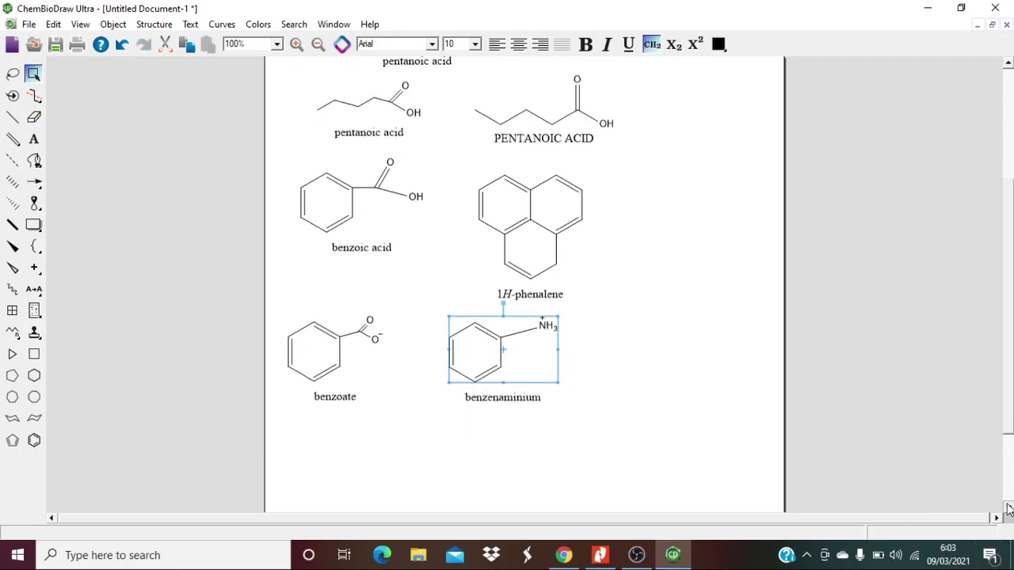
click(1008, 508)
click(1008, 508)
click(1008, 508)
click(1008, 507)
click(1008, 507)
click(1008, 508)
click(1008, 507)
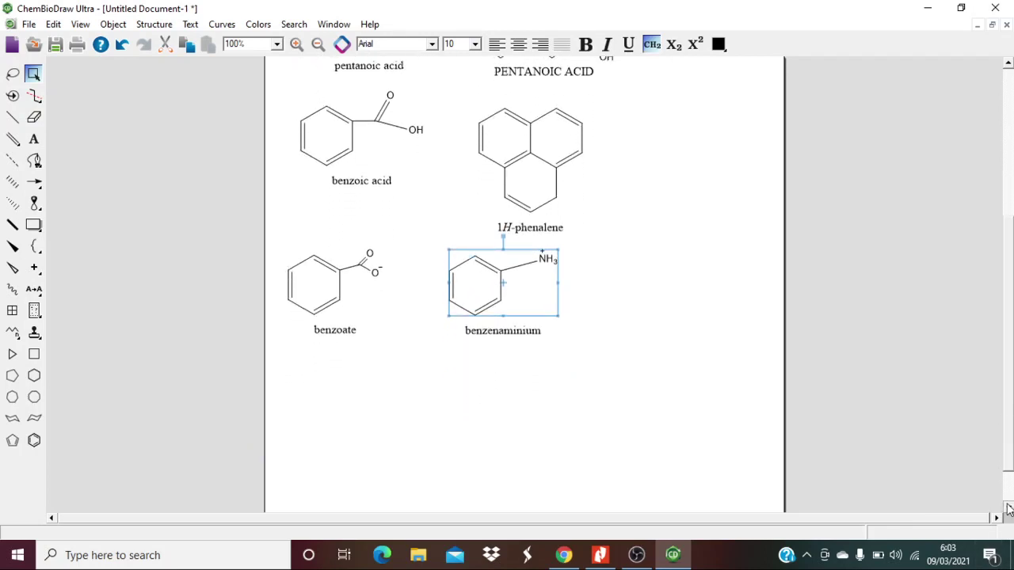
click(1008, 508)
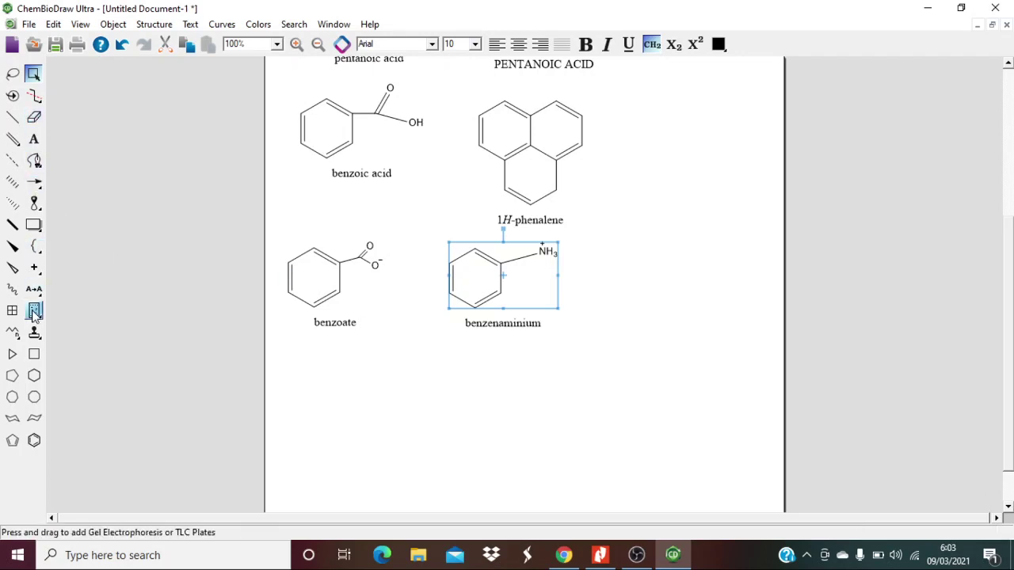
click(33, 139)
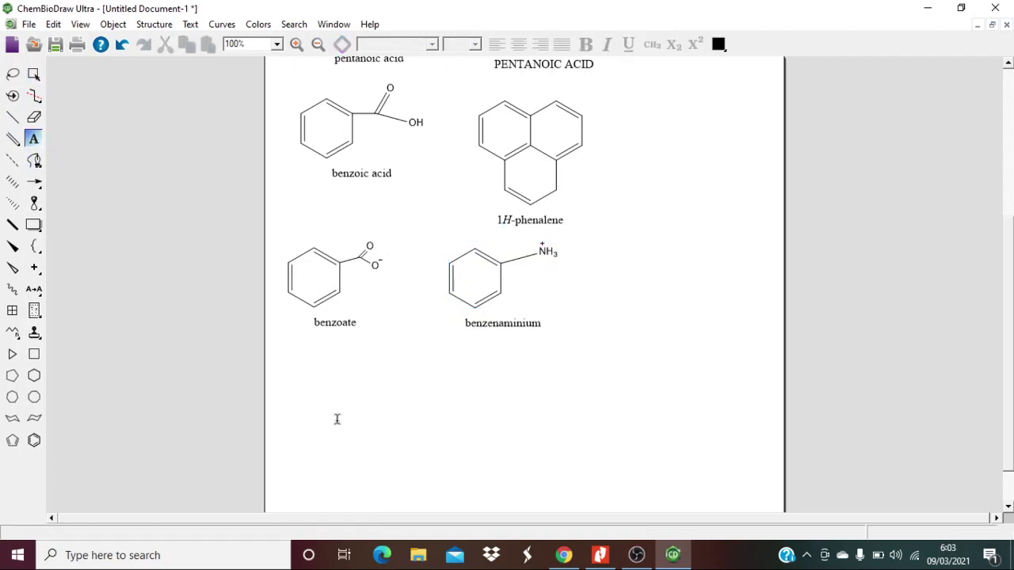
click(308, 399)
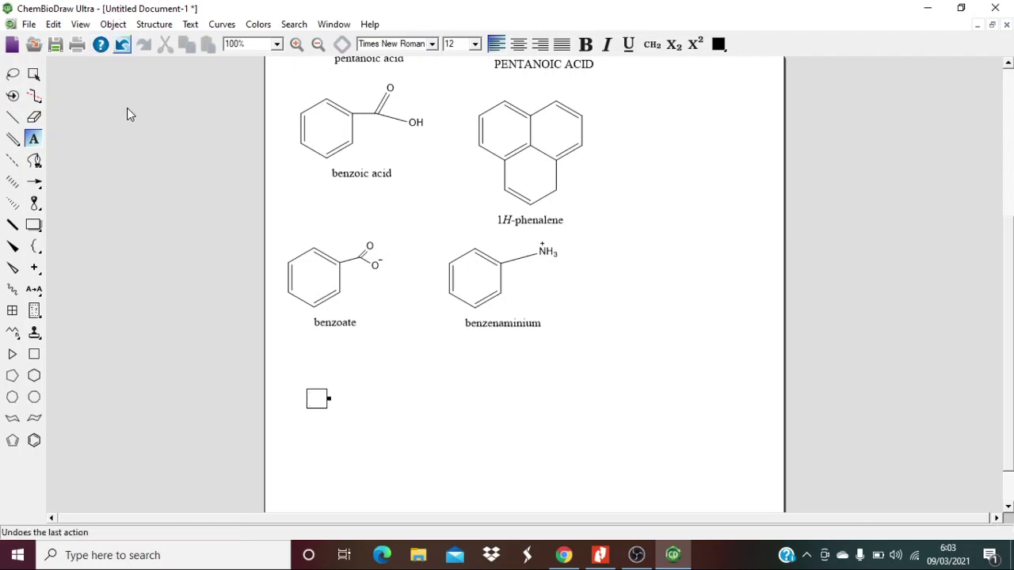
click(33, 440)
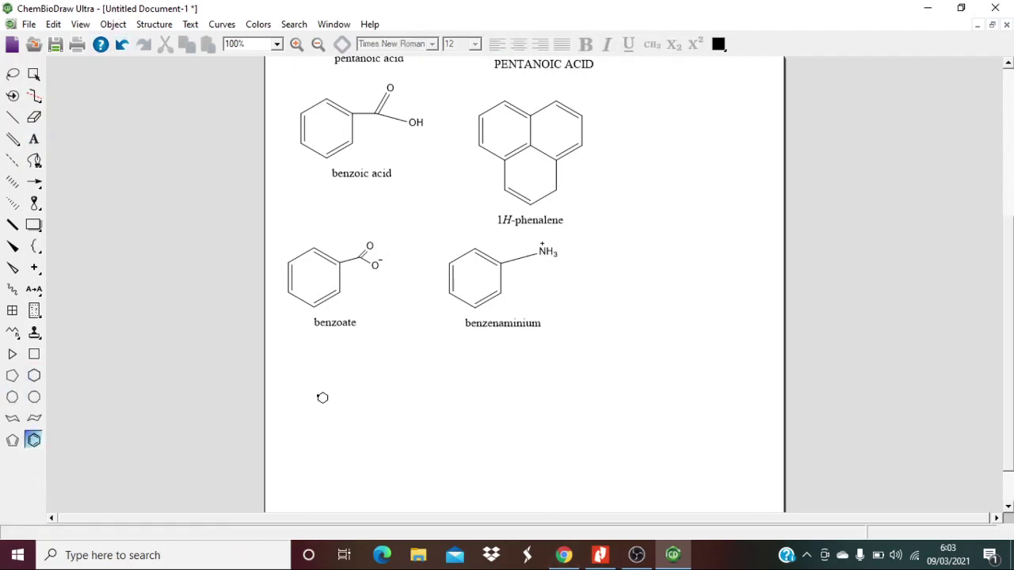
click(316, 394)
Attach a single bond to the new ring's upper-right carbon and add upward, downward and rightward single bonds at its outer end
click(11, 117)
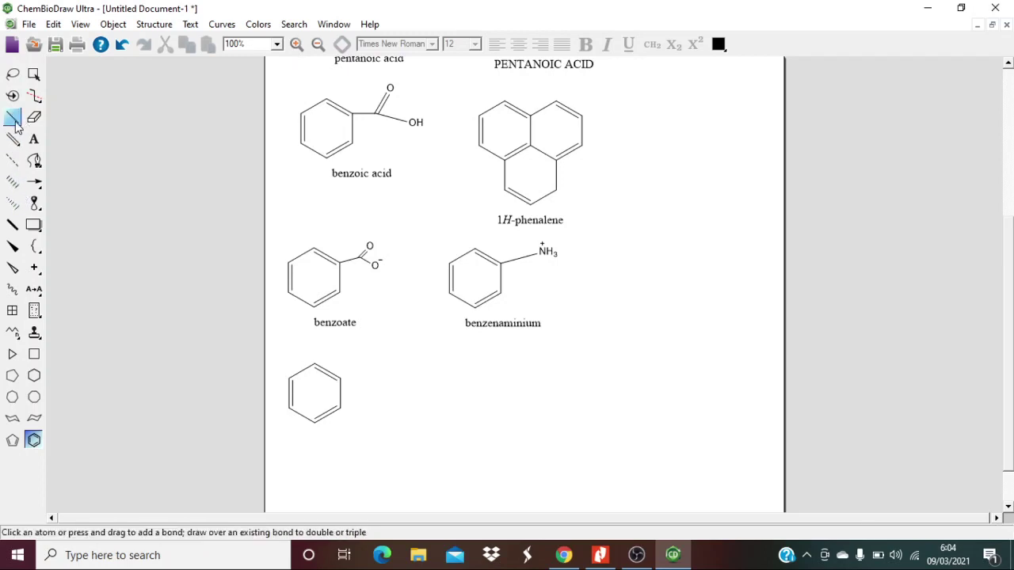
drag(340, 379, 379, 371)
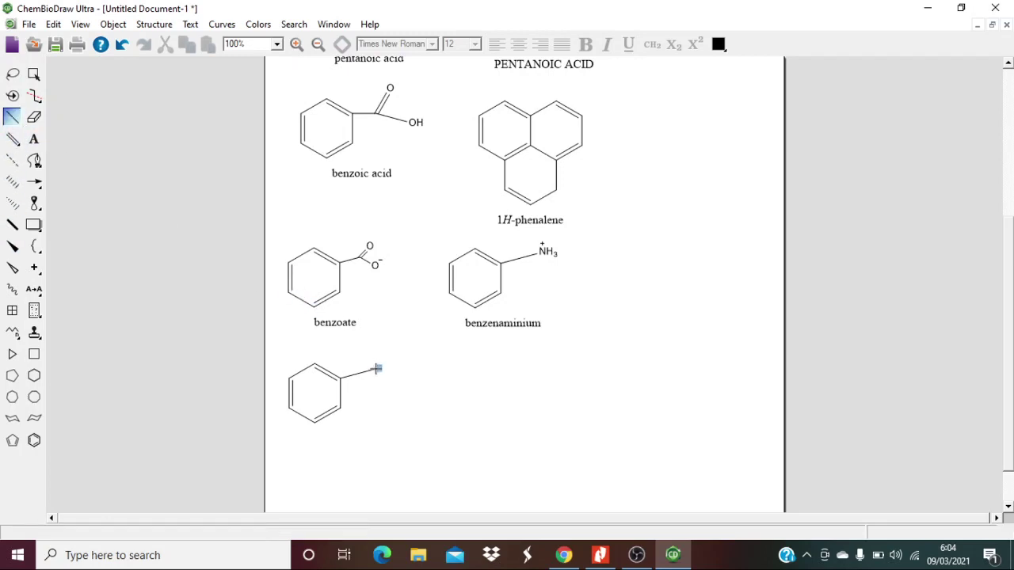
drag(378, 368, 407, 365)
Label the side-chain carbon's upward bond OH, its rightward bond CH3 and its downward bond H
click(33, 138)
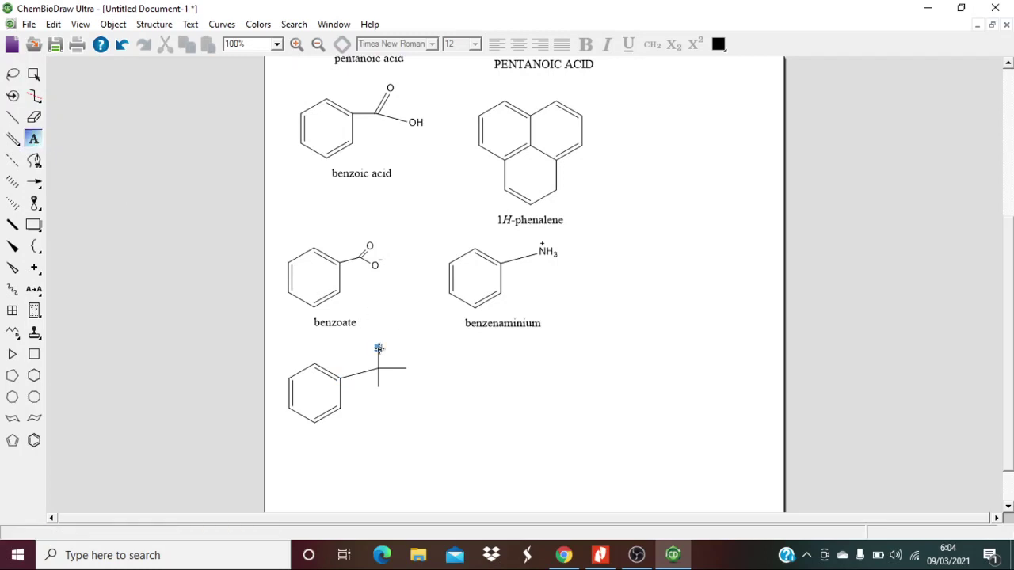
click(378, 348)
text(CH)
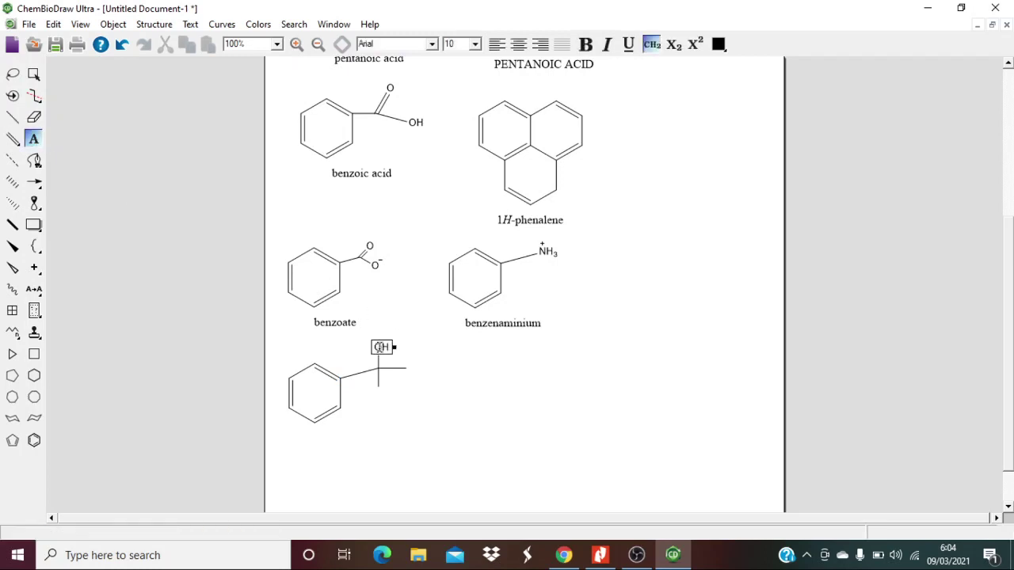
click(470, 365)
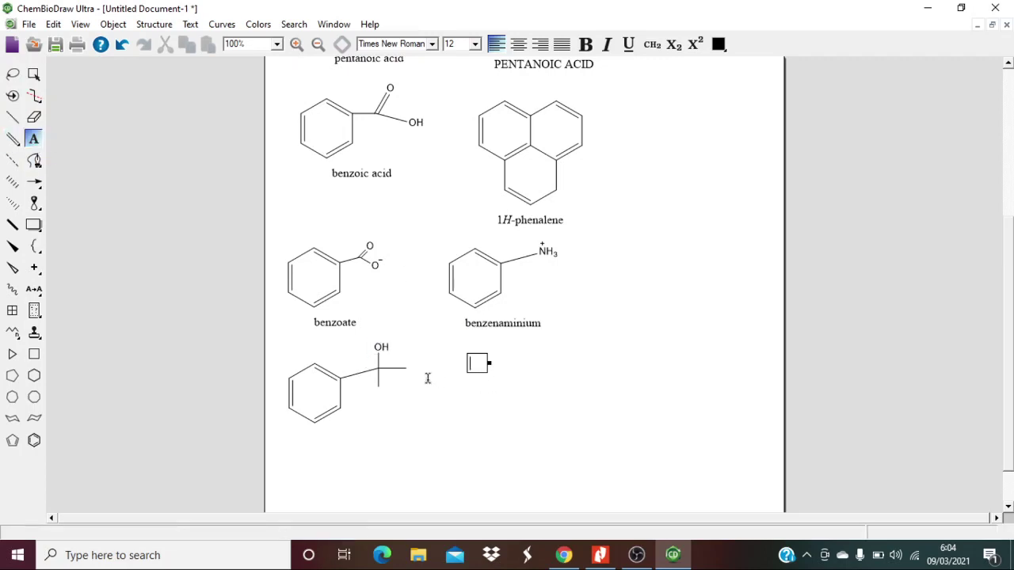
click(406, 369)
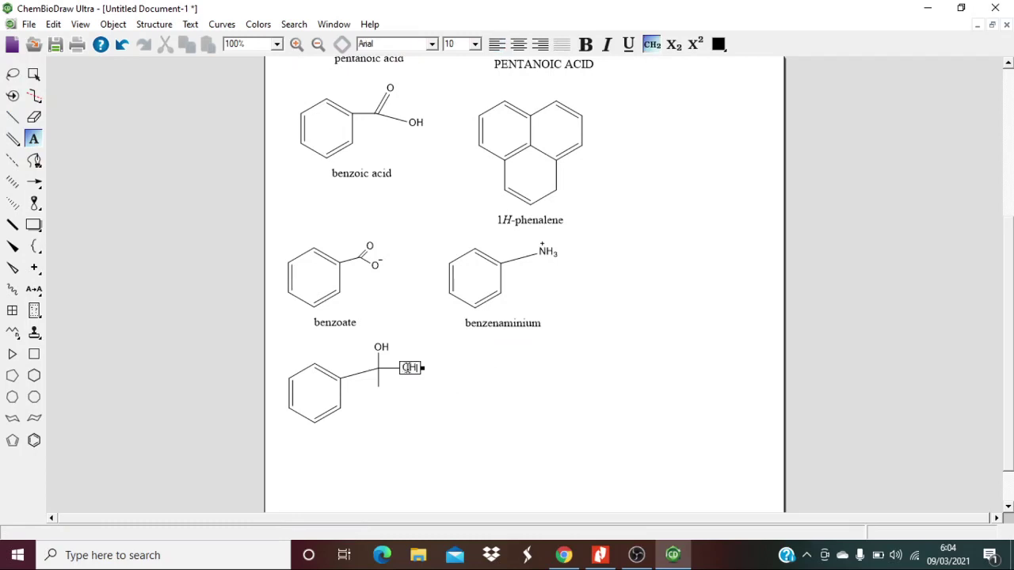
text(CH3)
click(379, 386)
text(H)
click(500, 424)
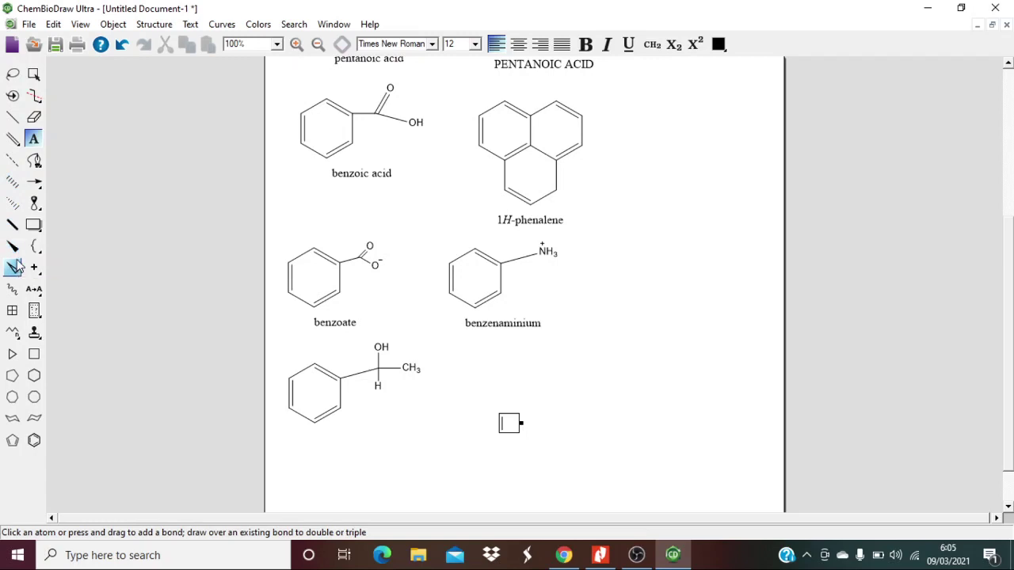
Draw a benzene ring below benzenaminium with a single bond from its upper-right carbon
click(34, 441)
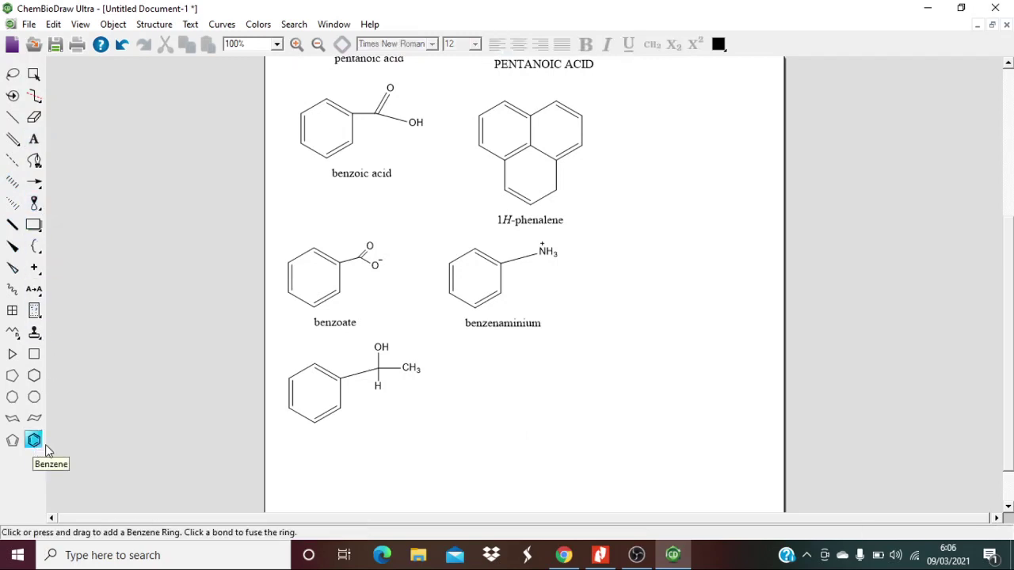
click(507, 390)
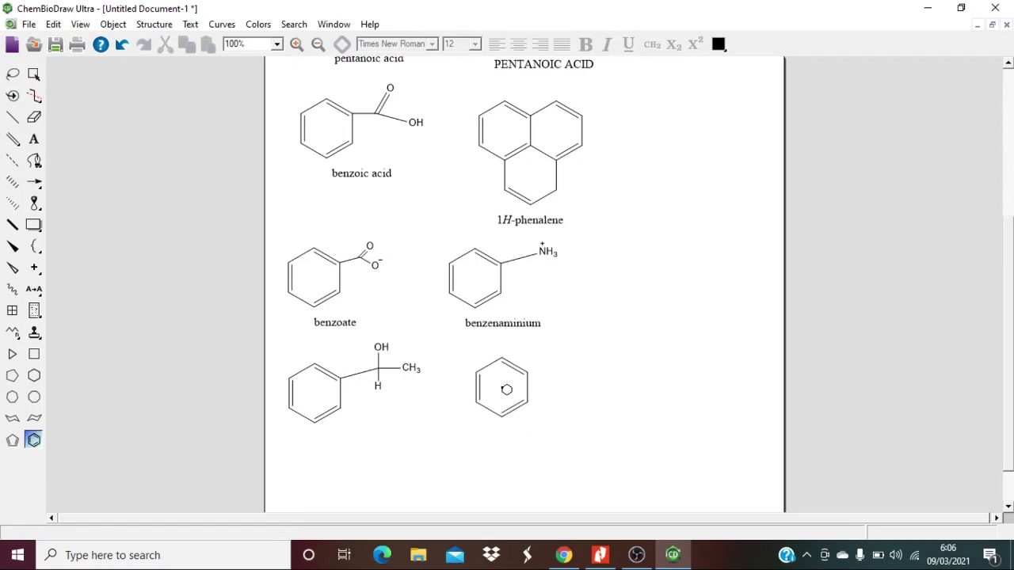
click(12, 119)
drag(528, 374, 565, 361)
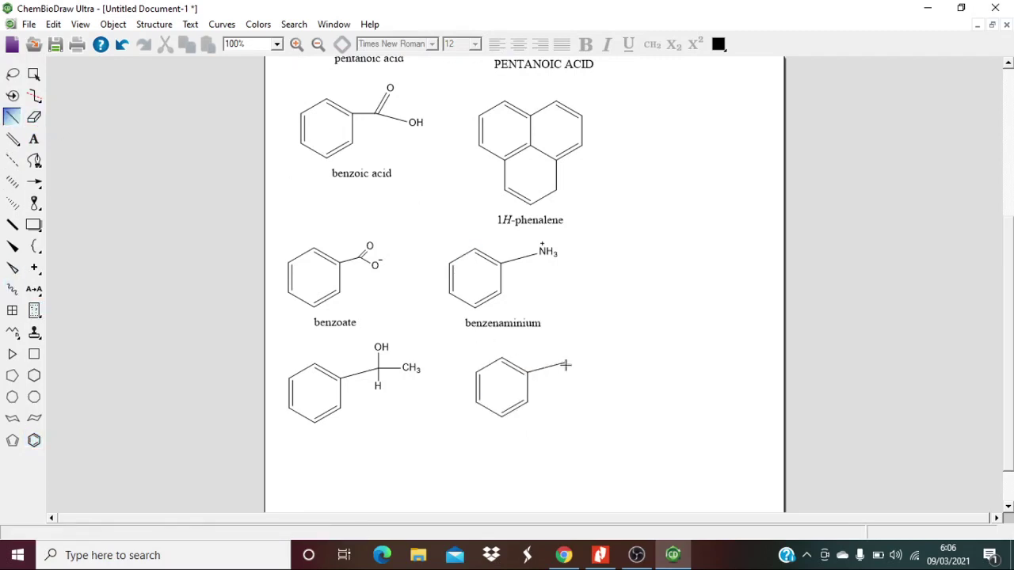
Add an upward dashed bond, a downward solid wedge bond and a rightward single bond at the free end of the ring's side bond
click(13, 161)
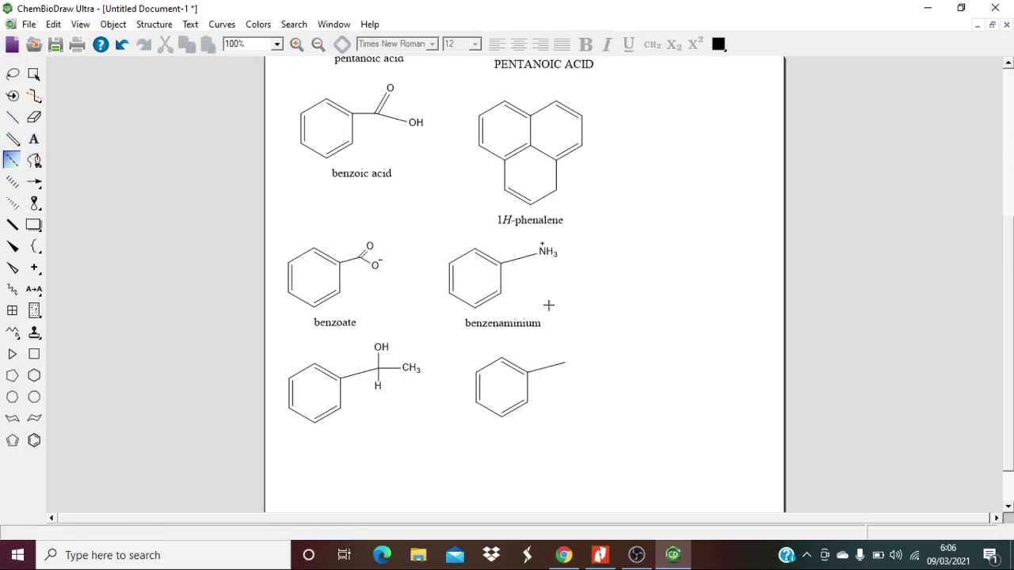
click(565, 363)
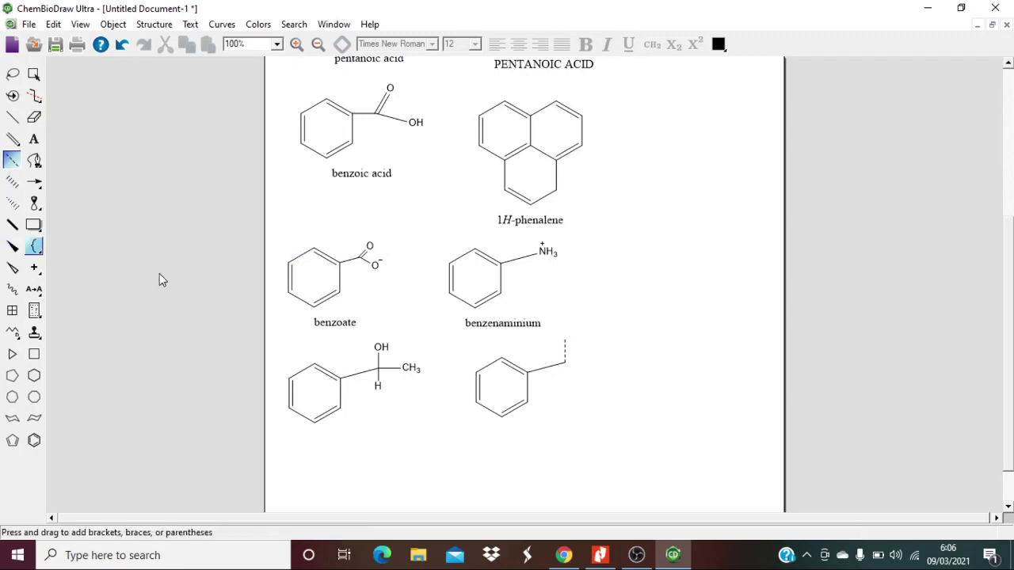
click(13, 246)
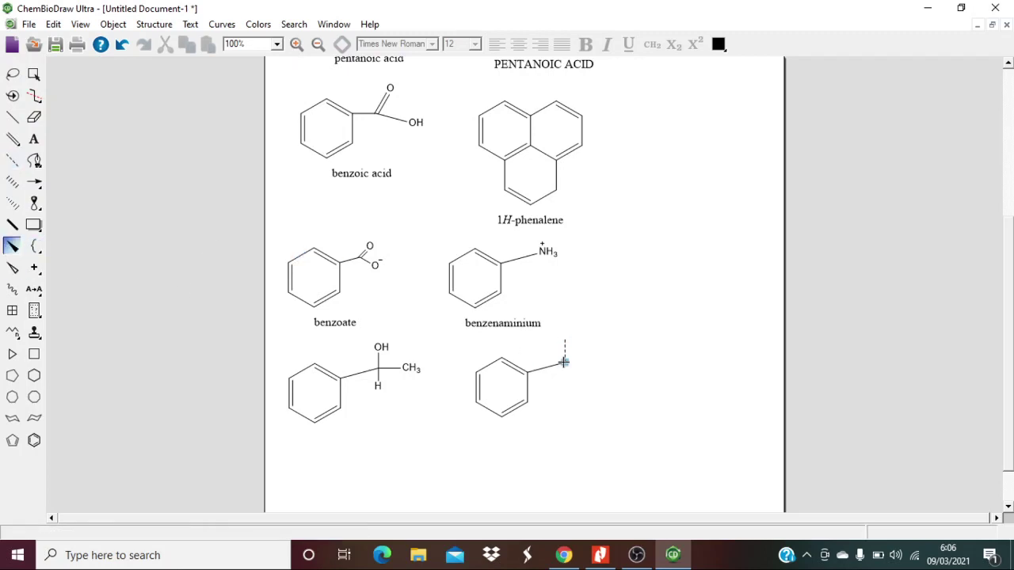
click(566, 363)
click(14, 119)
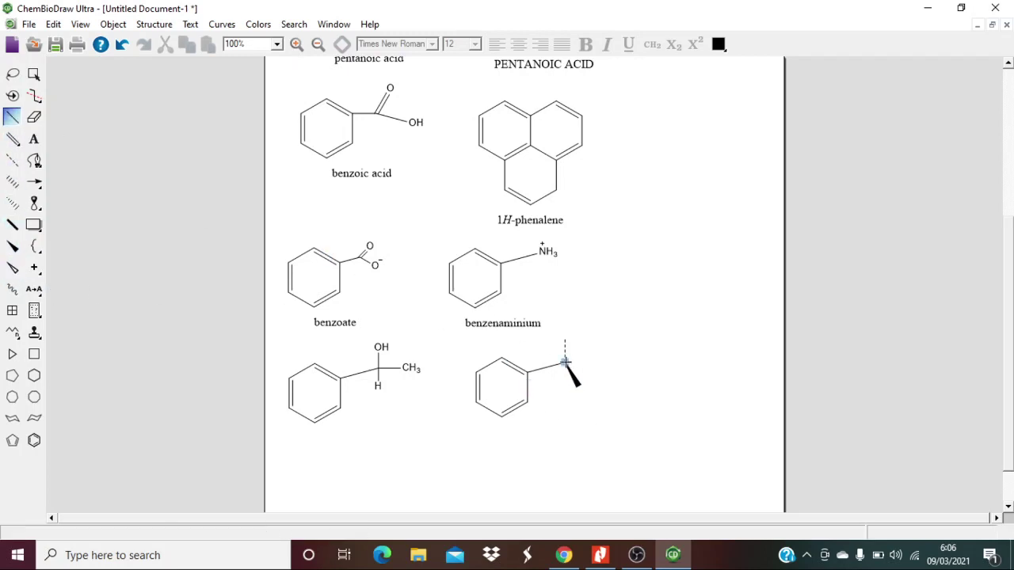
click(566, 363)
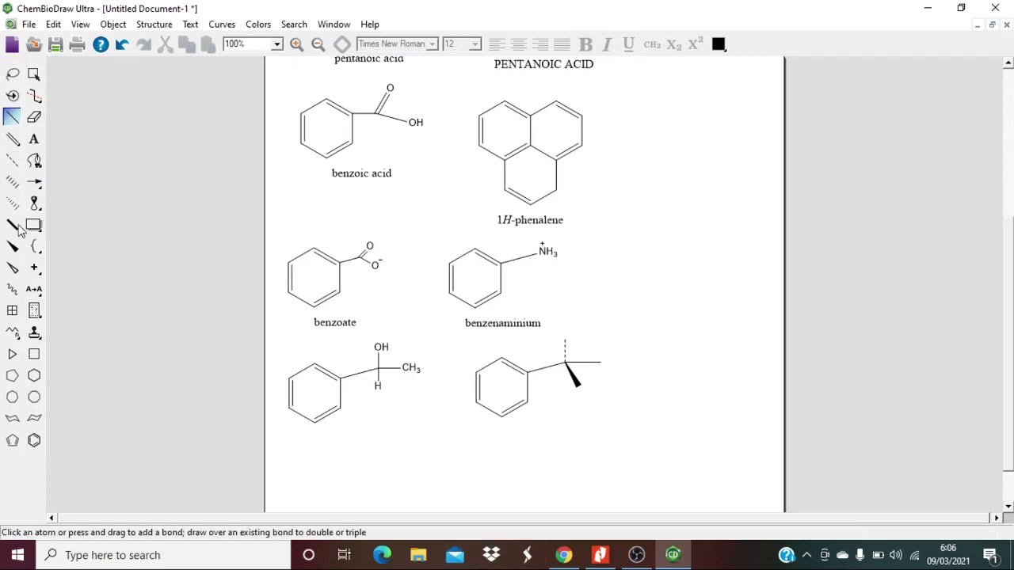
Label the dashed bond's end OH, the wedge bond's end H and the plain horizontal bond's end CH3
click(33, 140)
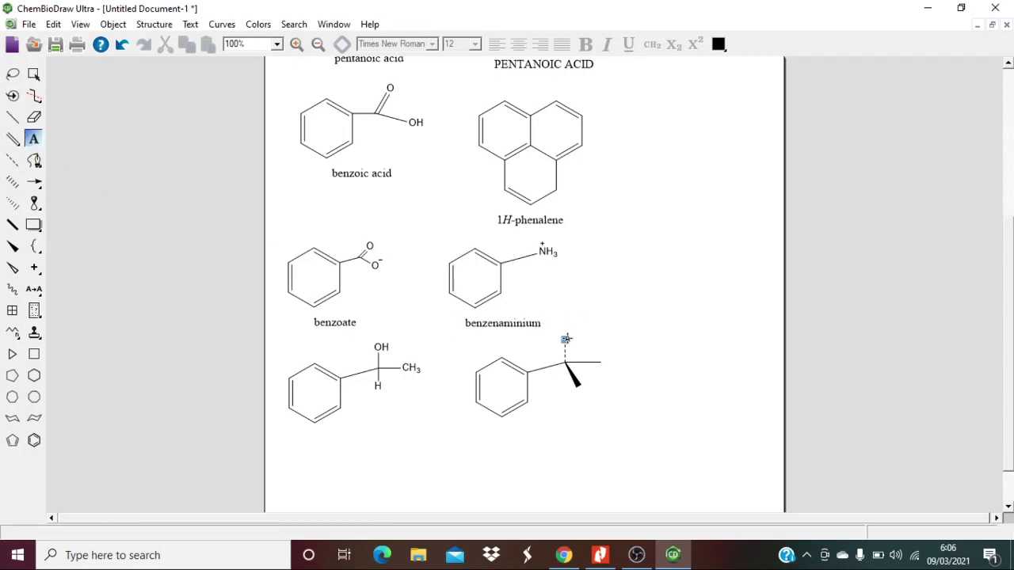
click(565, 339)
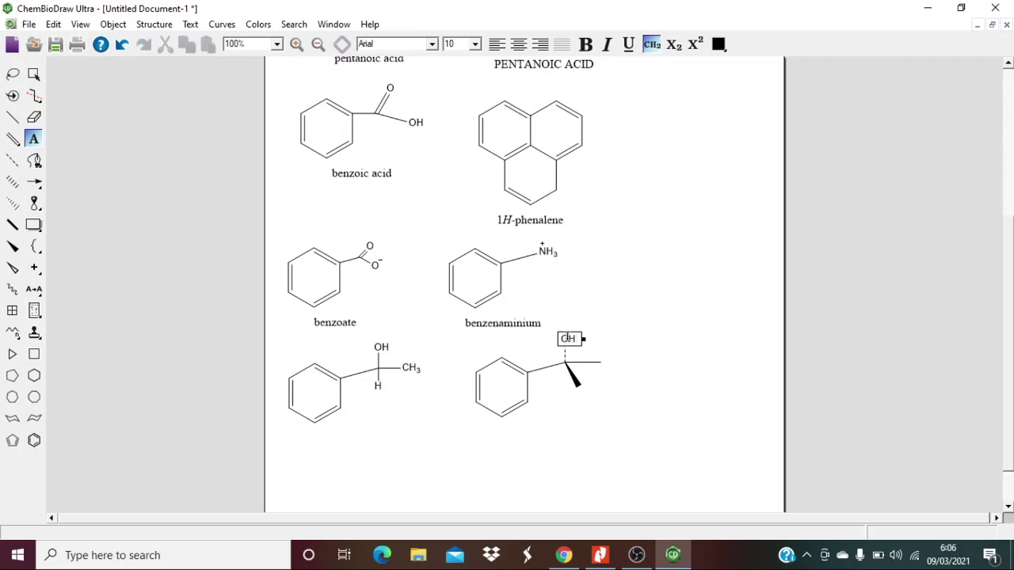
click(578, 385)
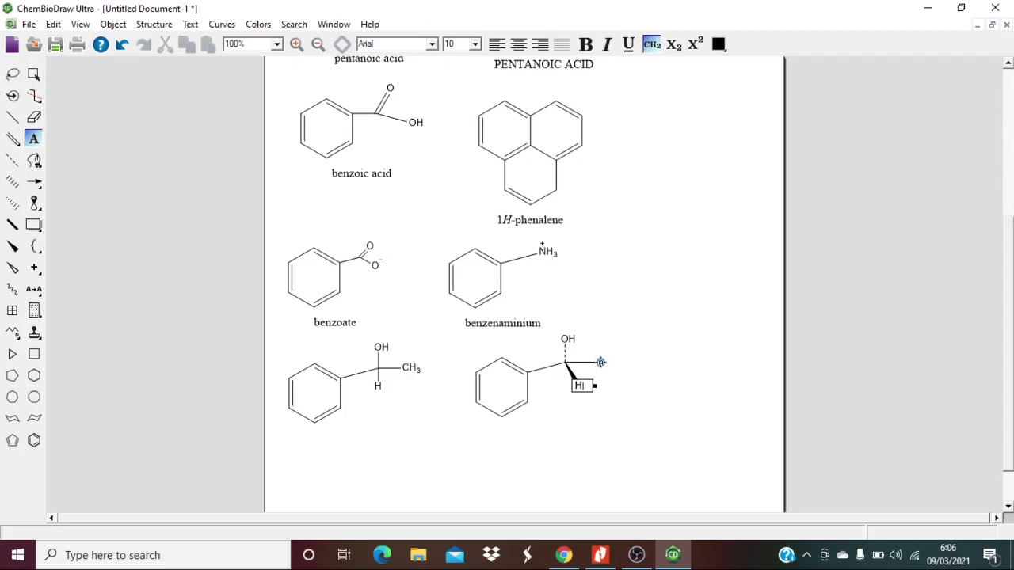
click(601, 362)
text(CH3)
click(757, 392)
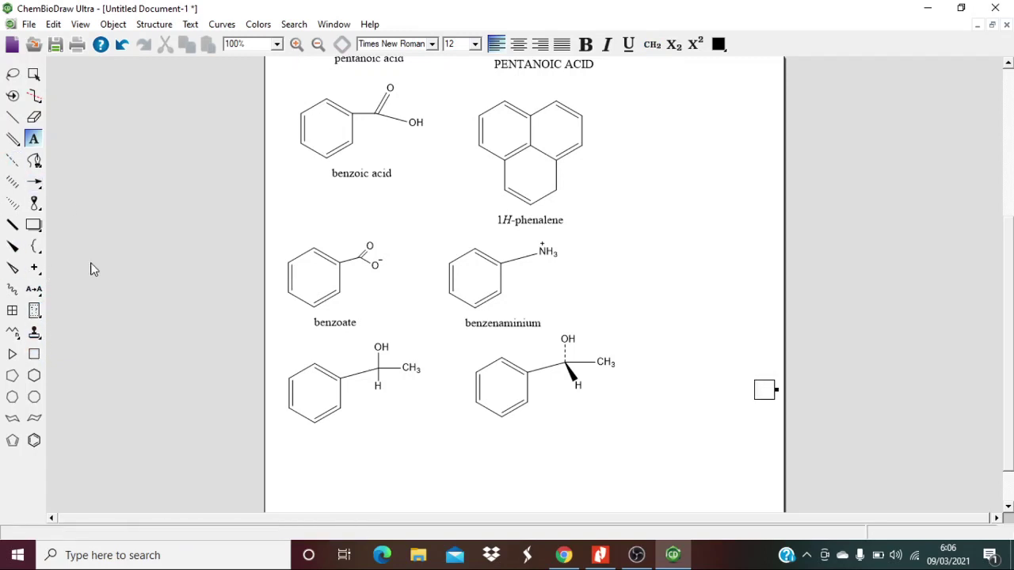
Draw a third benzene ring to the right of the wedge-bond structure with a single bond from its upper-right carbon
click(34, 441)
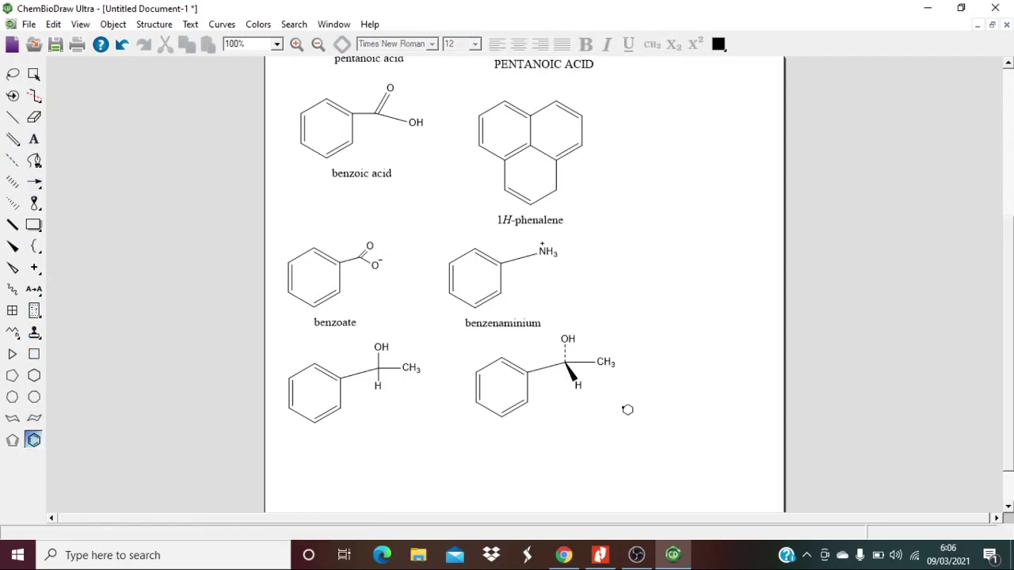
click(674, 384)
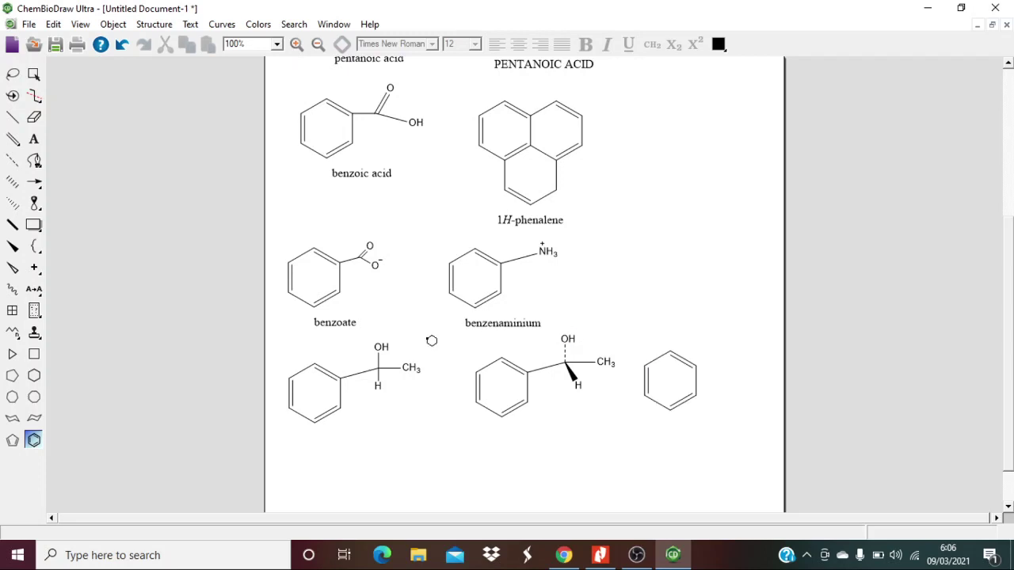
click(13, 248)
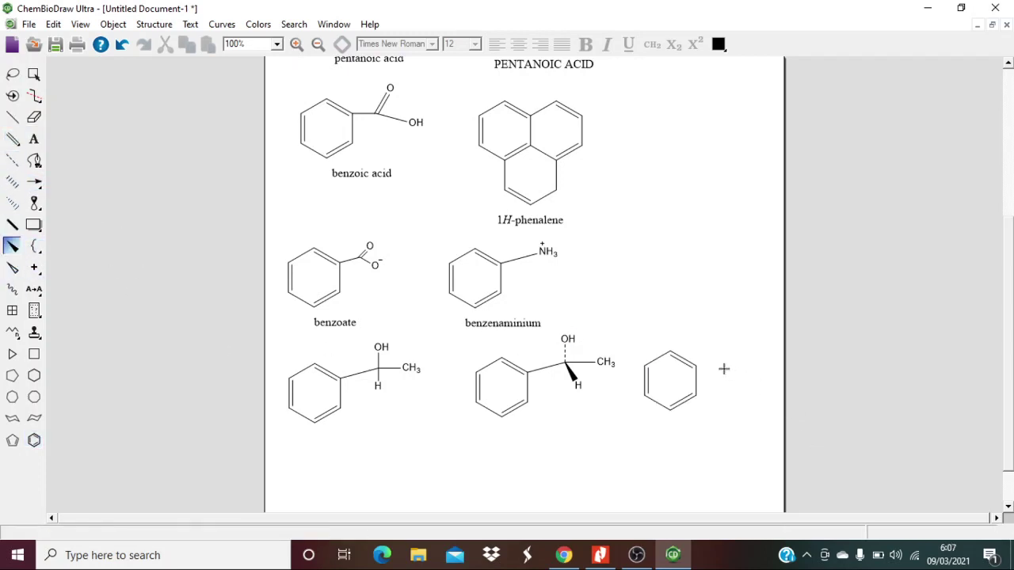
click(11, 116)
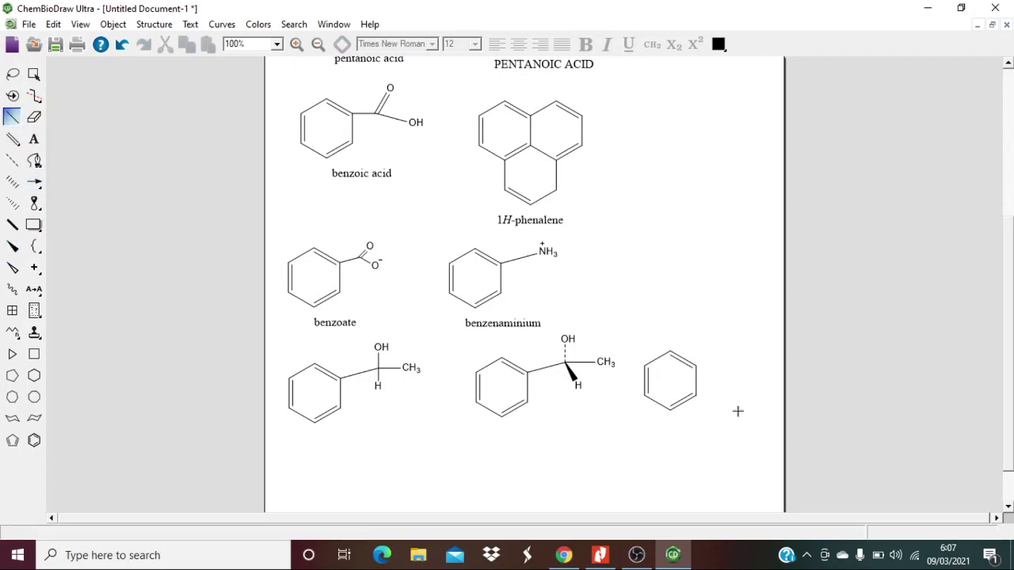
drag(697, 365, 719, 348)
Add a downward dashed bond and an upward solid wedge bond at the free end of the third ring's side bond
click(12, 159)
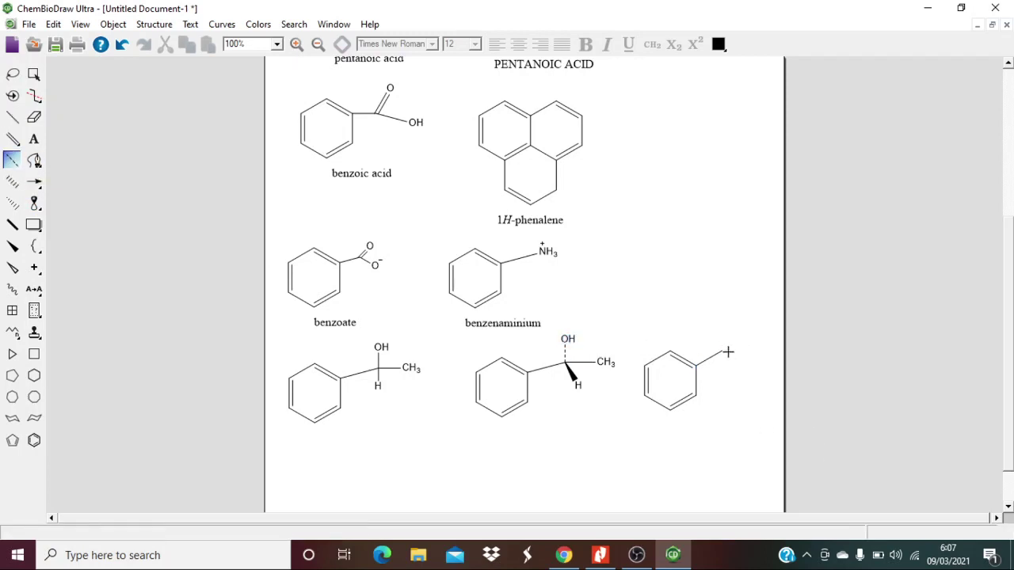
drag(721, 351, 722, 378)
click(12, 246)
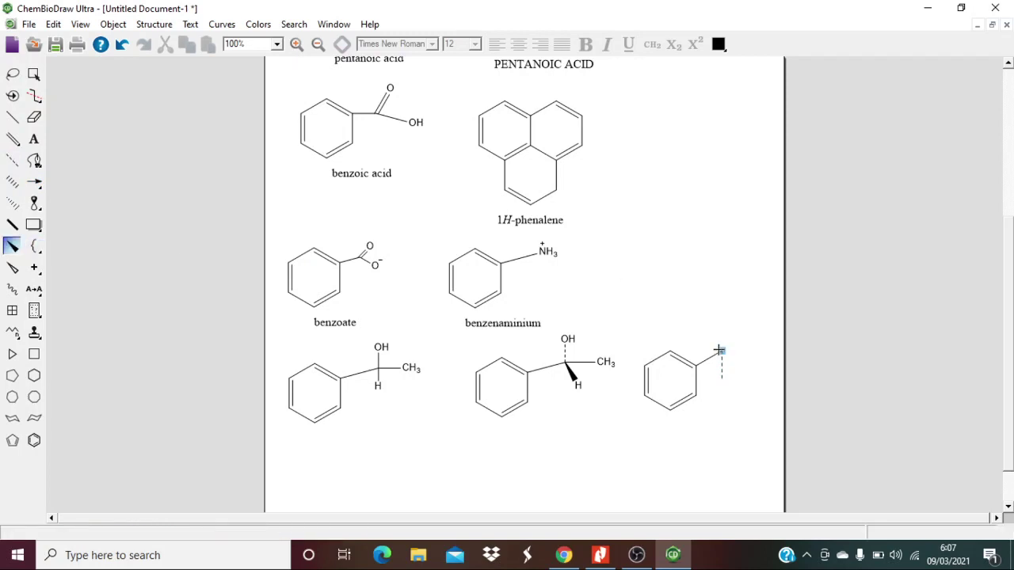
drag(720, 350, 722, 317)
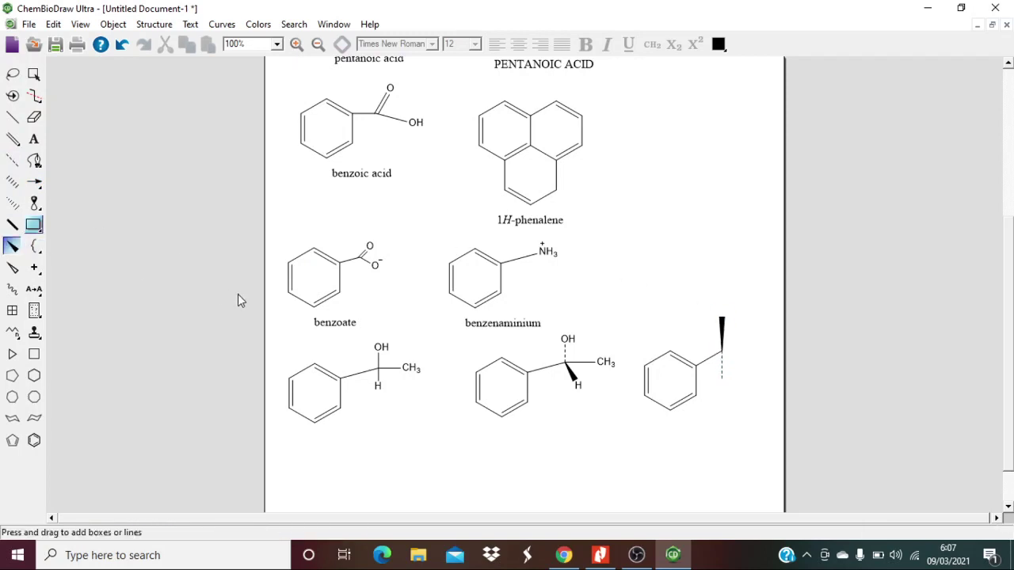
Try a long horizontal single bond from the carbon bearing the third ring's wedge and dashed bonds, and erase it
click(12, 116)
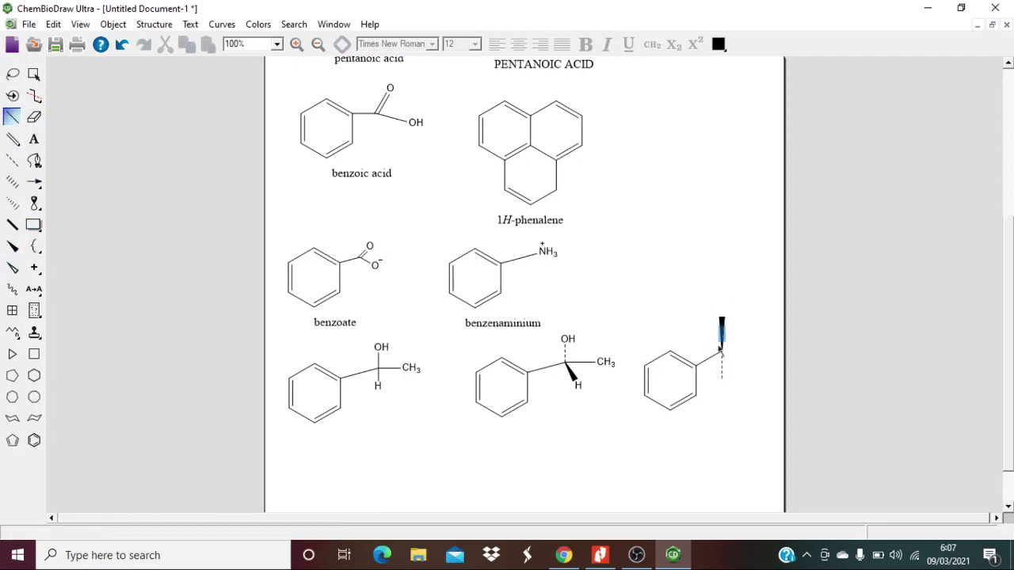
drag(721, 351, 774, 350)
click(34, 117)
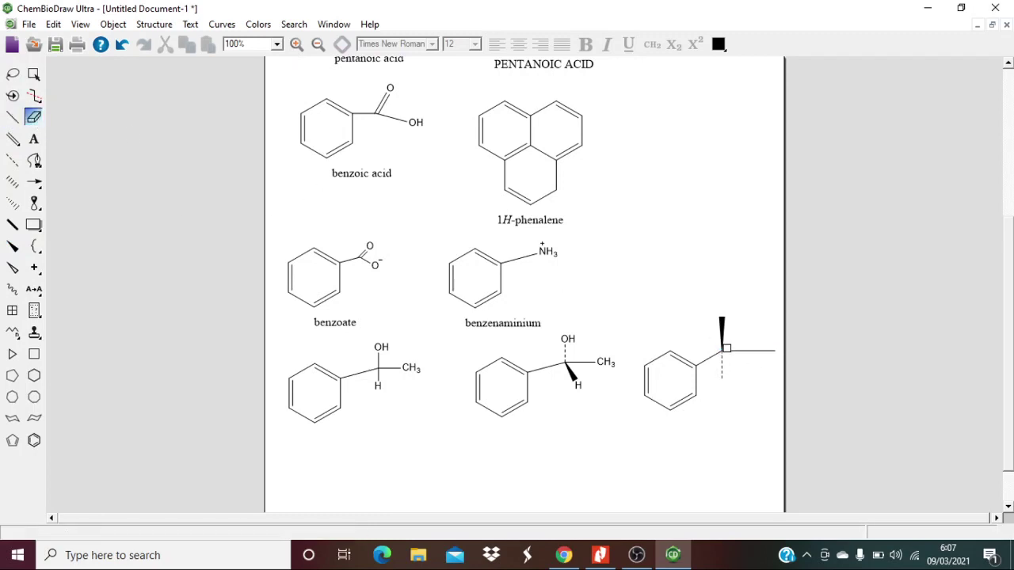
click(748, 350)
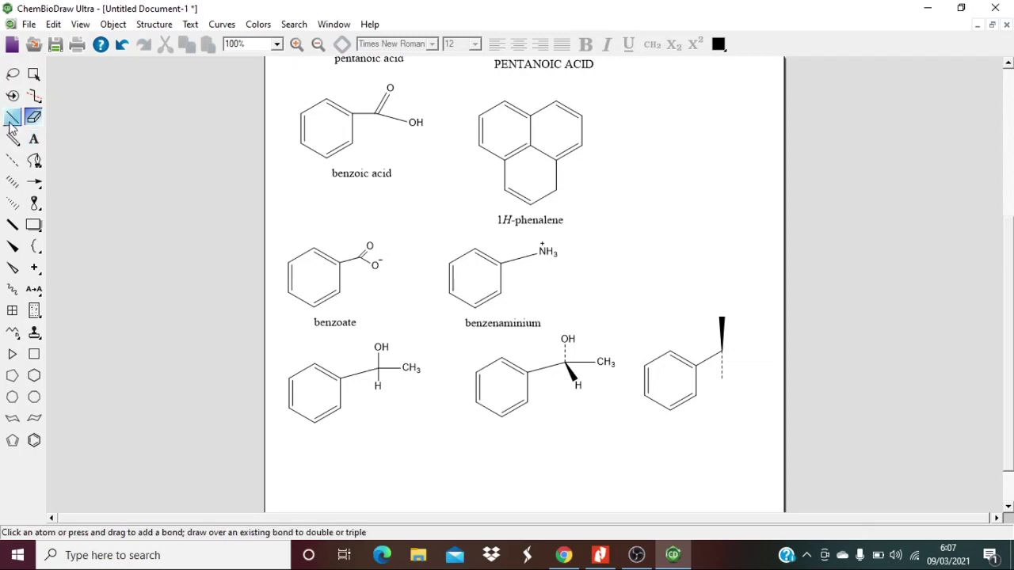
Add a short horizontal single bond at the third structure's stereocentre and label the wedge end OH, the dashed end H and the horizontal end CH3
click(12, 116)
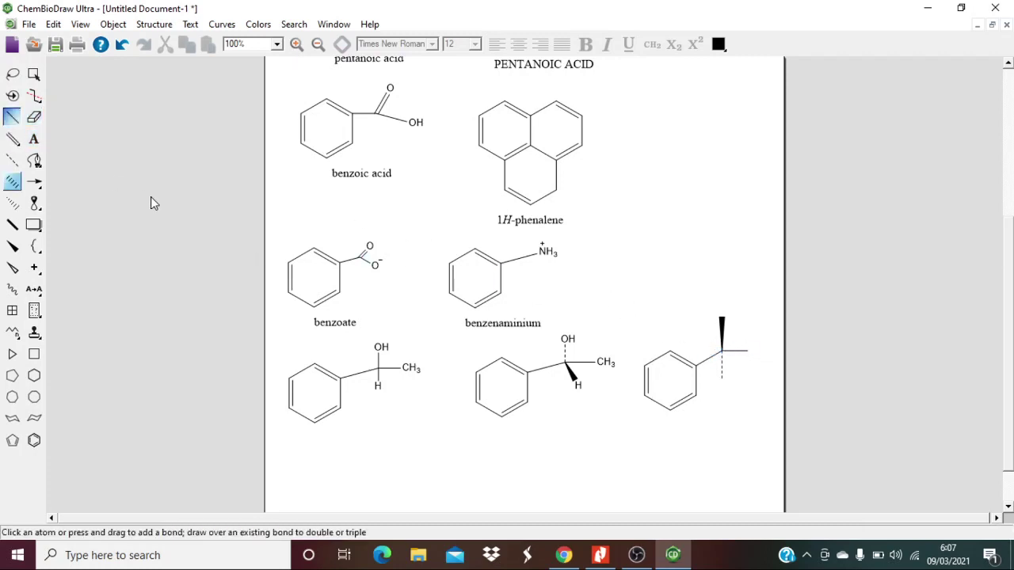
click(35, 144)
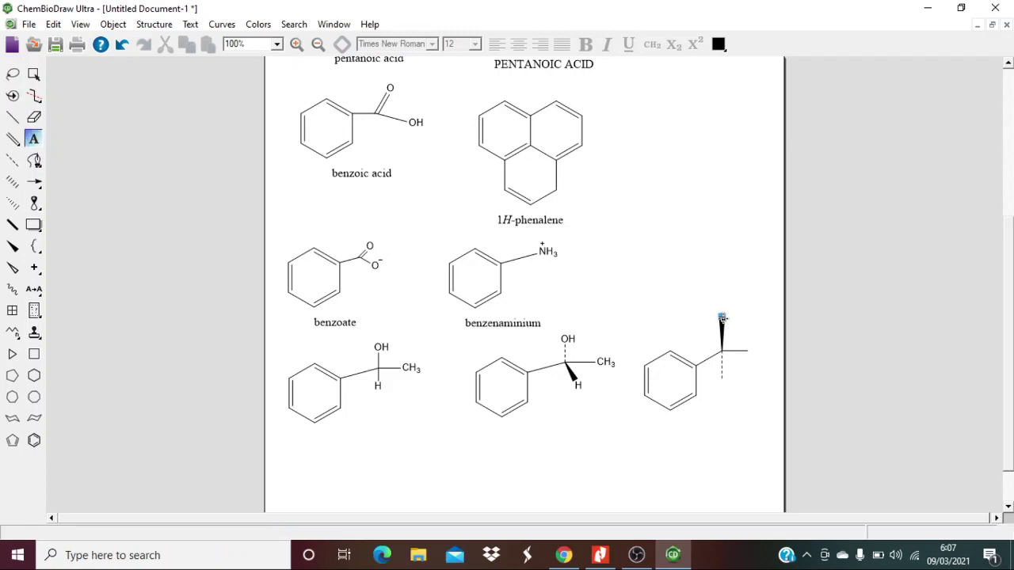
click(721, 318)
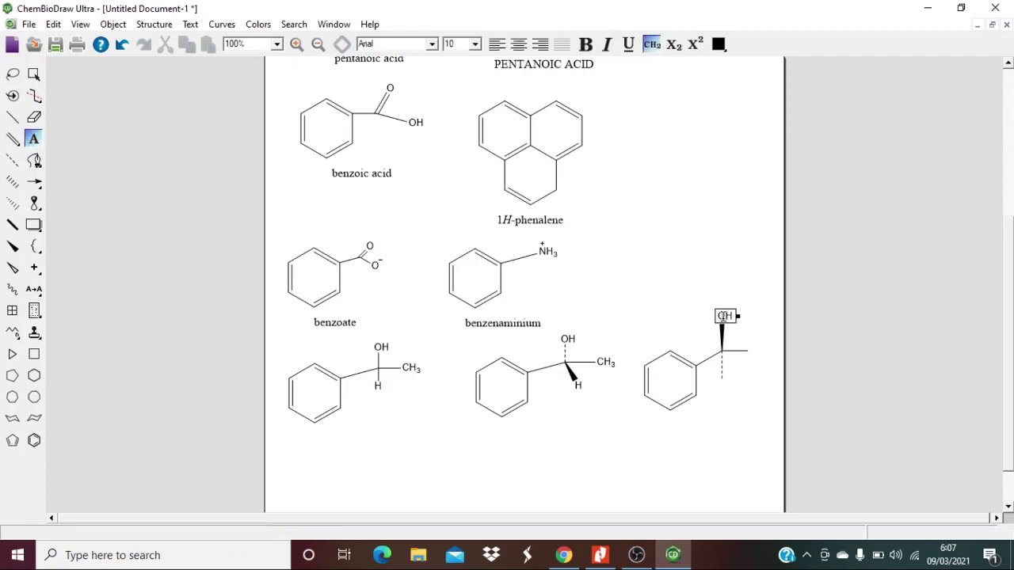
click(722, 378)
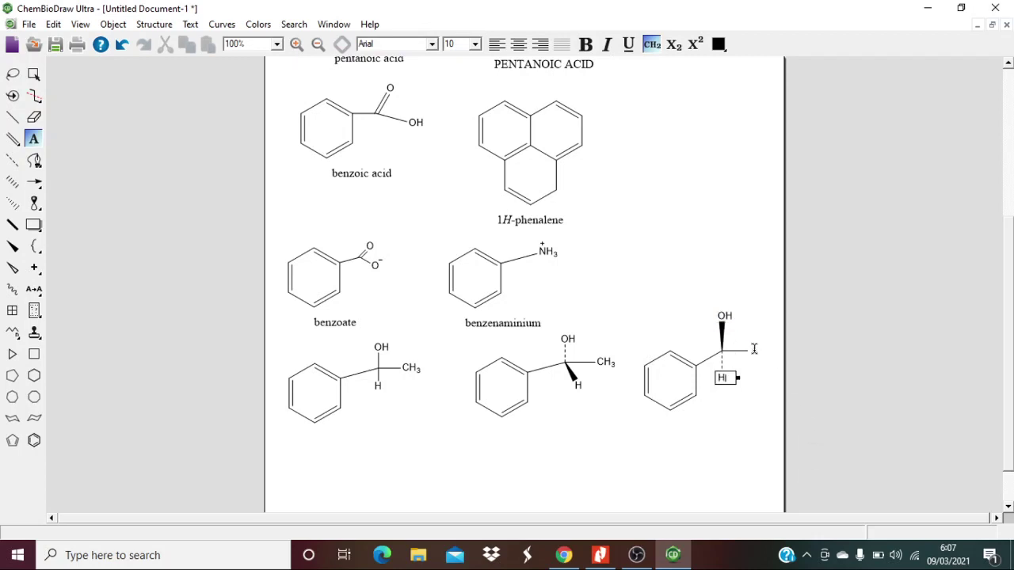
click(747, 350)
text(CH3)
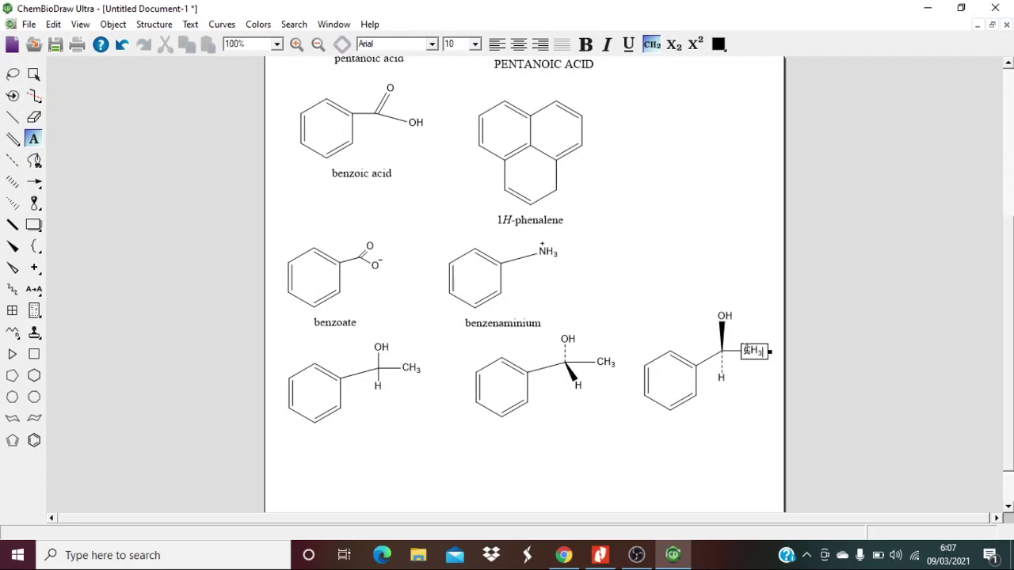
click(770, 443)
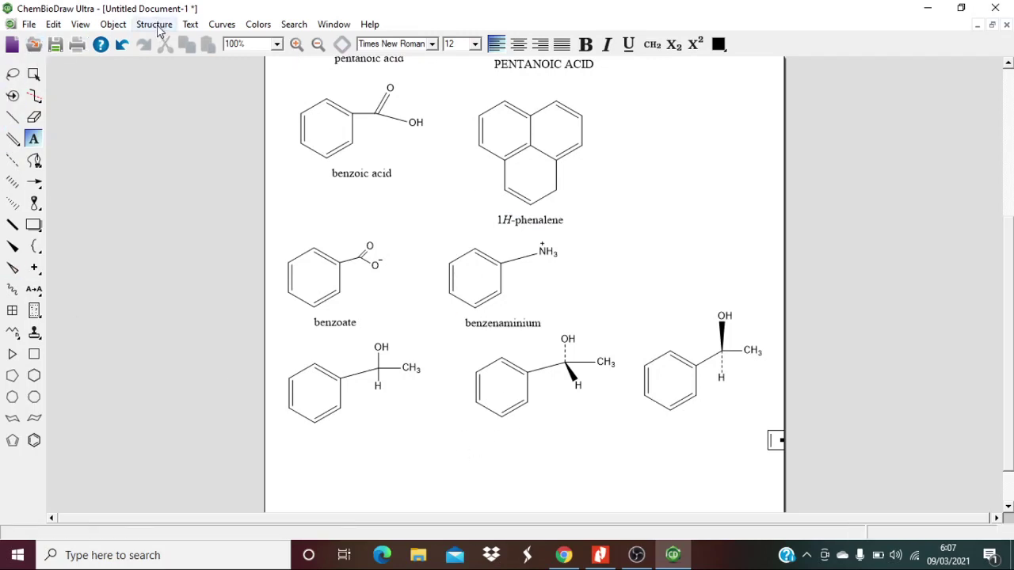
Convert the plain-bond structure below benzoate, with OH, H and CH3 on its side-chain carbon, to its name
click(34, 74)
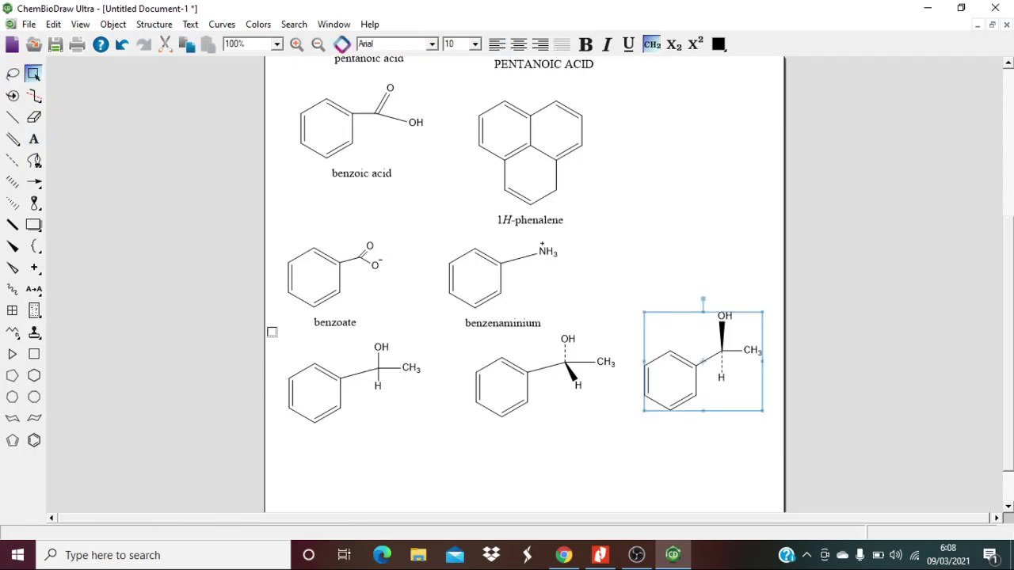
drag(268, 327, 435, 439)
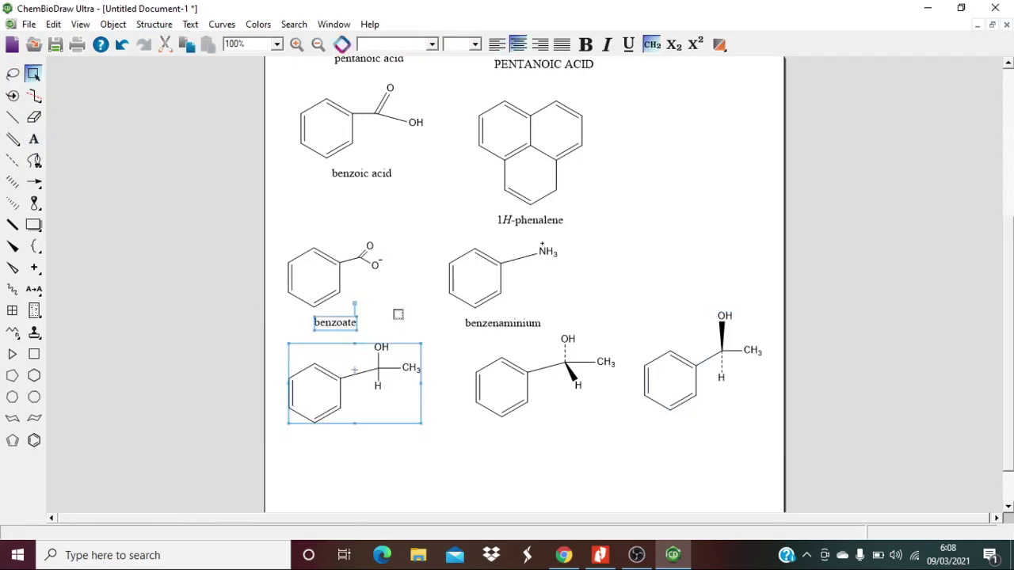
click(398, 312)
drag(274, 342, 436, 436)
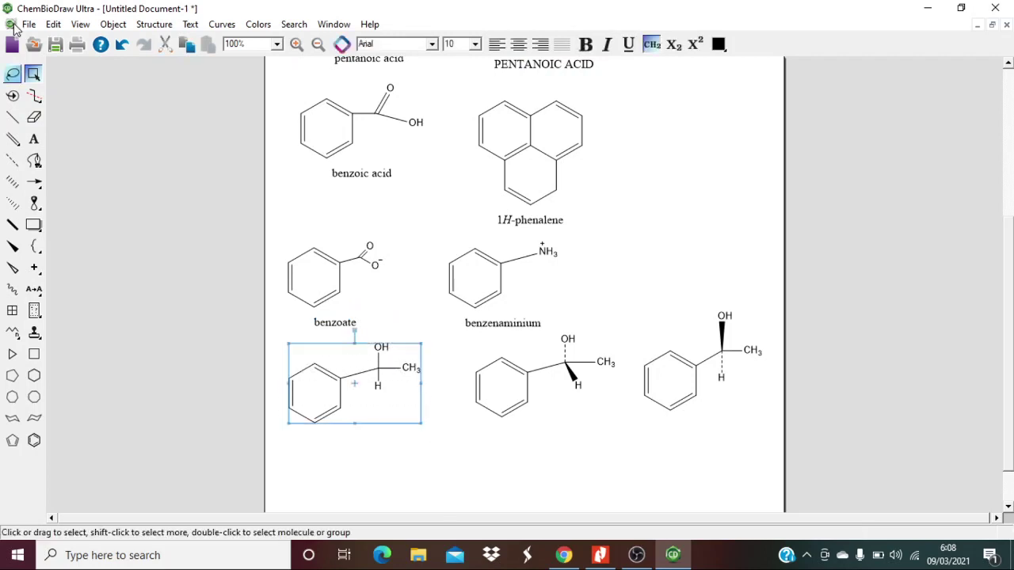
click(156, 24)
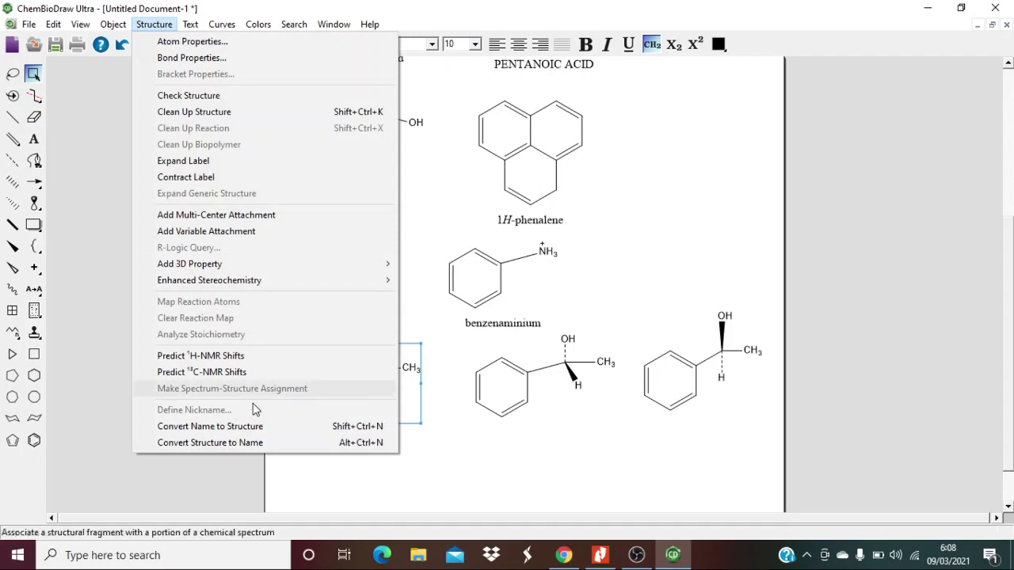
click(210, 443)
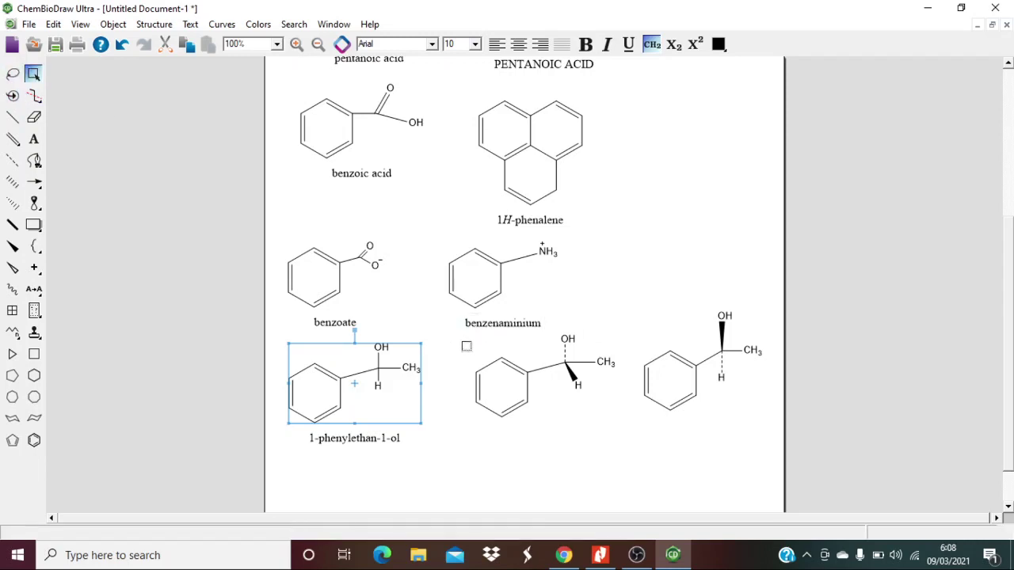
Convert the structure with dashed OH and the structure with wedge OH to their names, one at a time
drag(455, 344, 620, 430)
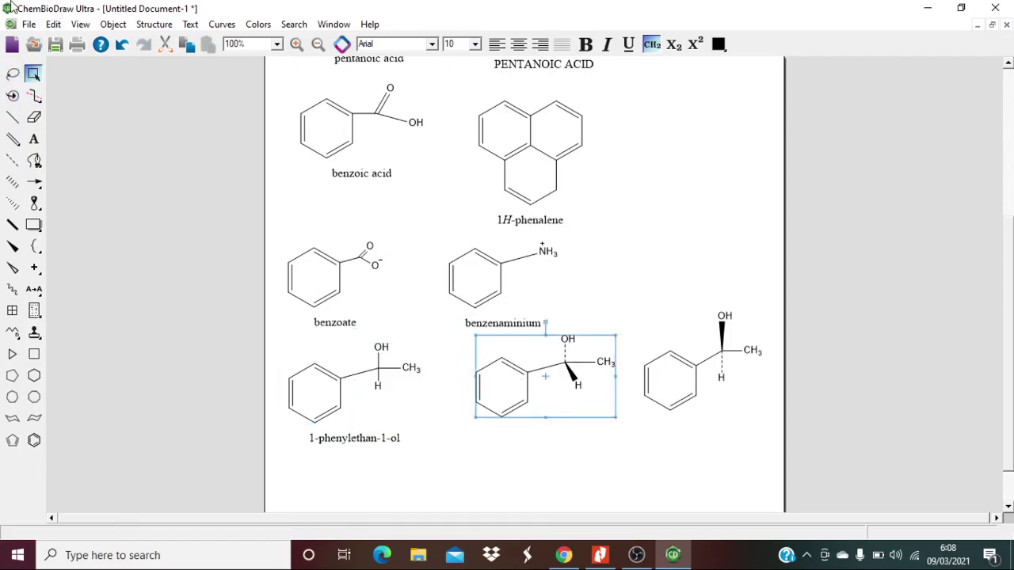
click(155, 24)
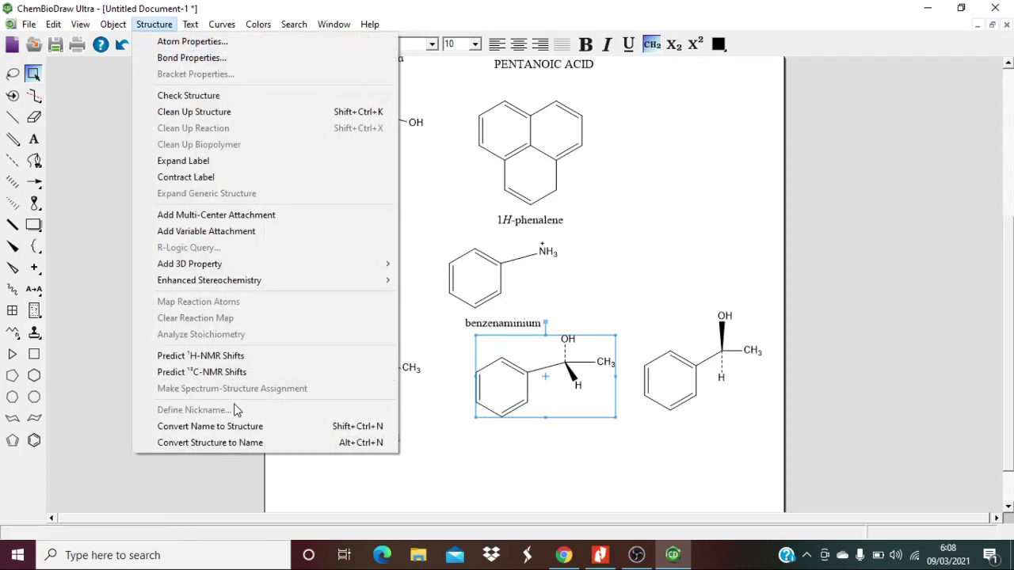
click(234, 443)
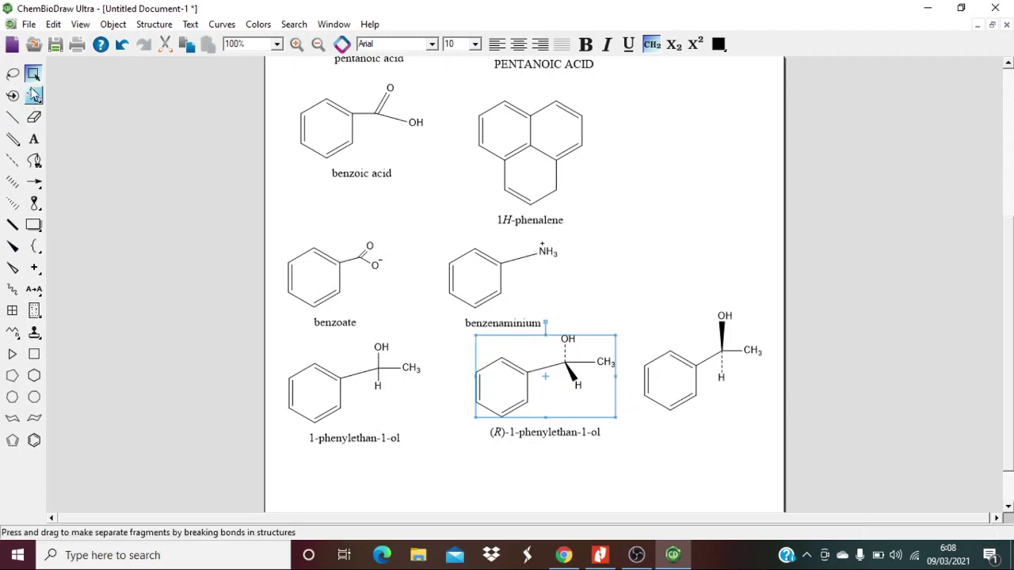
drag(625, 300, 775, 435)
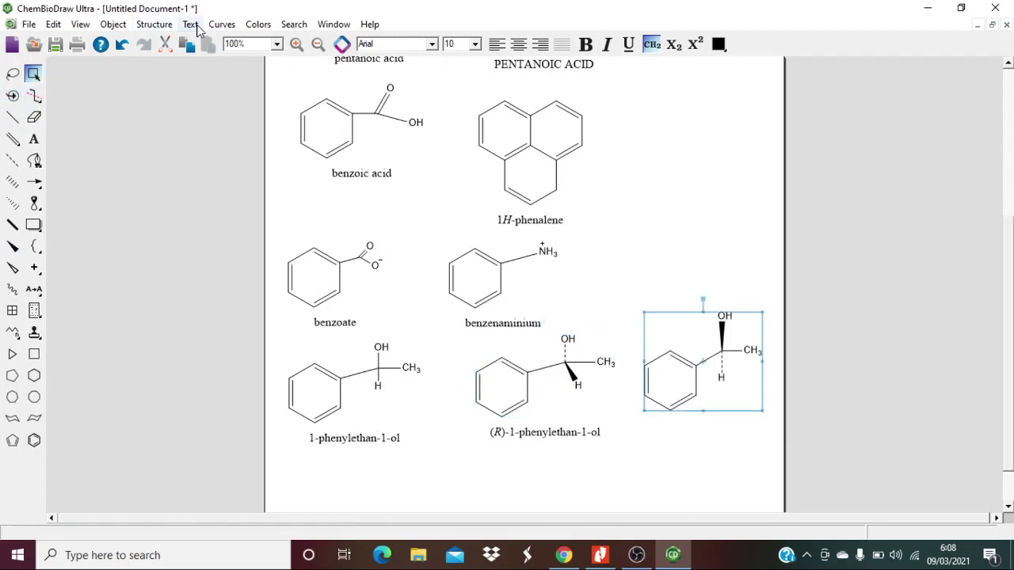
click(153, 24)
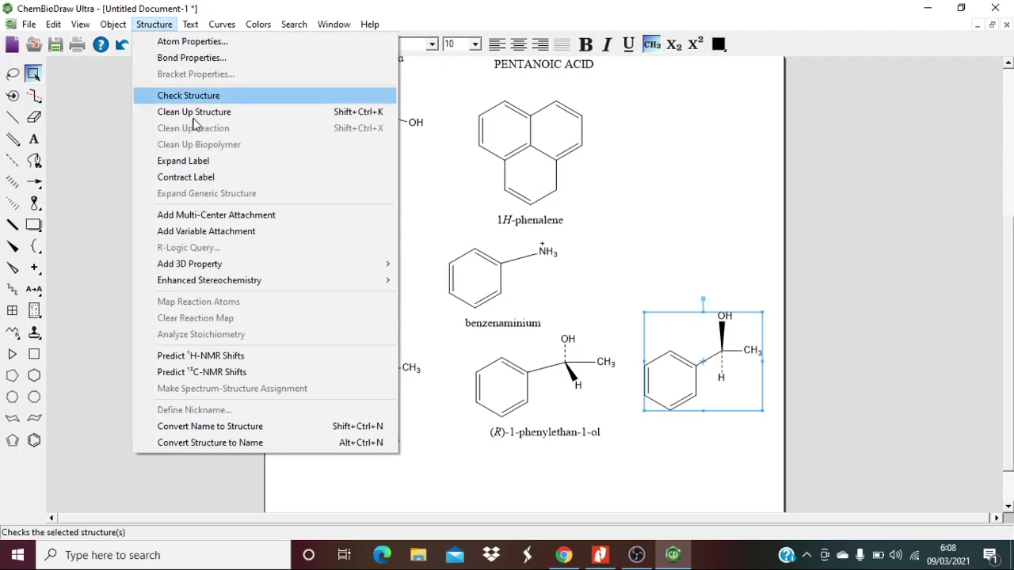
click(225, 445)
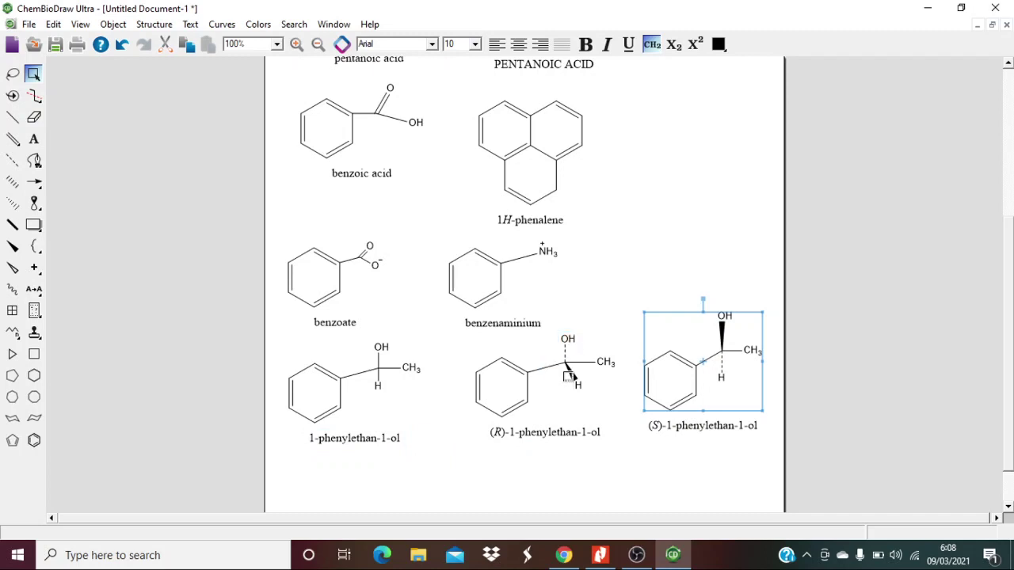
key(h)
scroll(594, 453, down, 3)
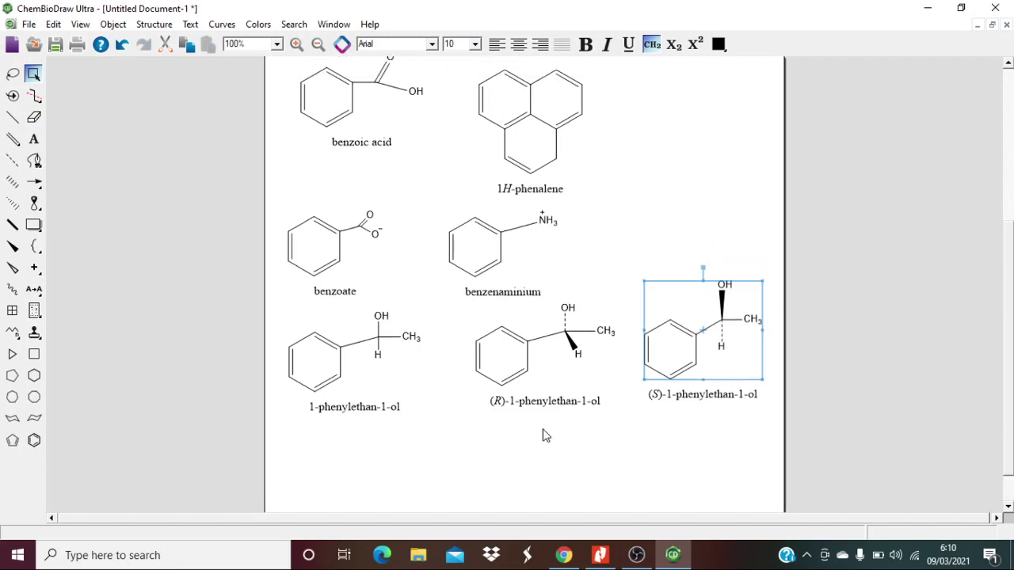
scroll(545, 434, up, 7)
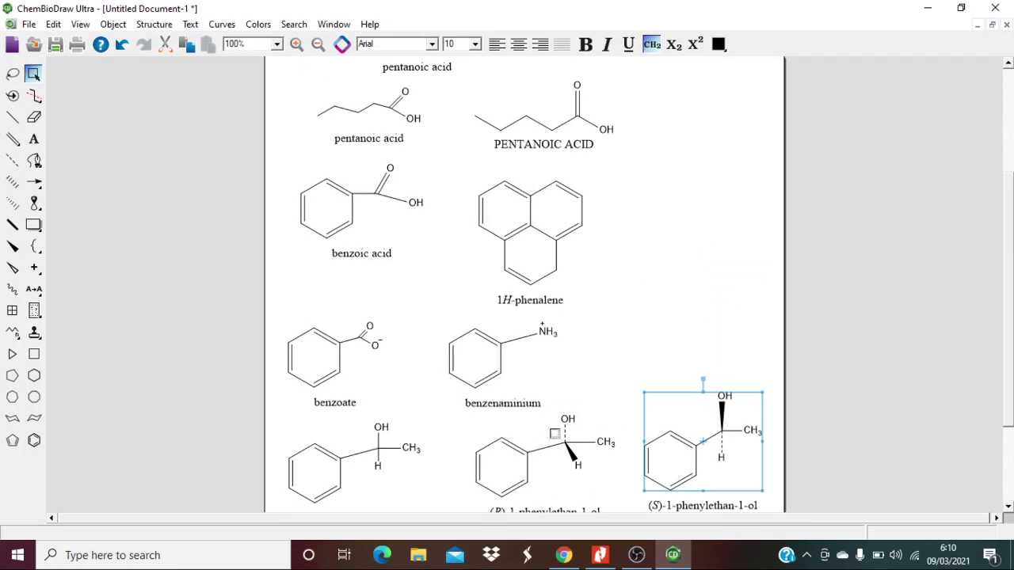
scroll(558, 436, down, 2)
scroll(558, 436, down, 1)
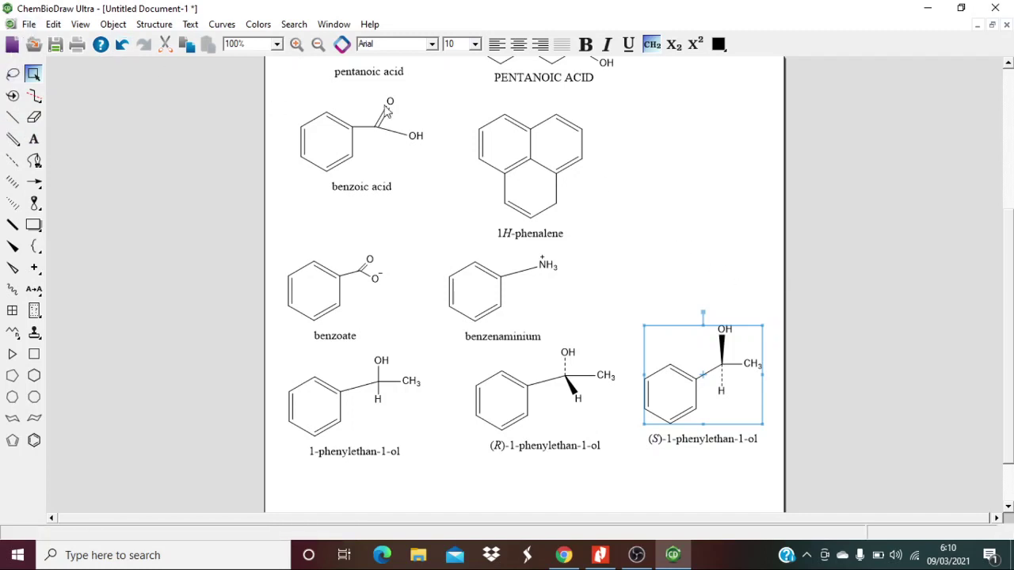
Create a new blank document, and switch to Untitled Document-1 and back to Untitled Document-2
click(11, 45)
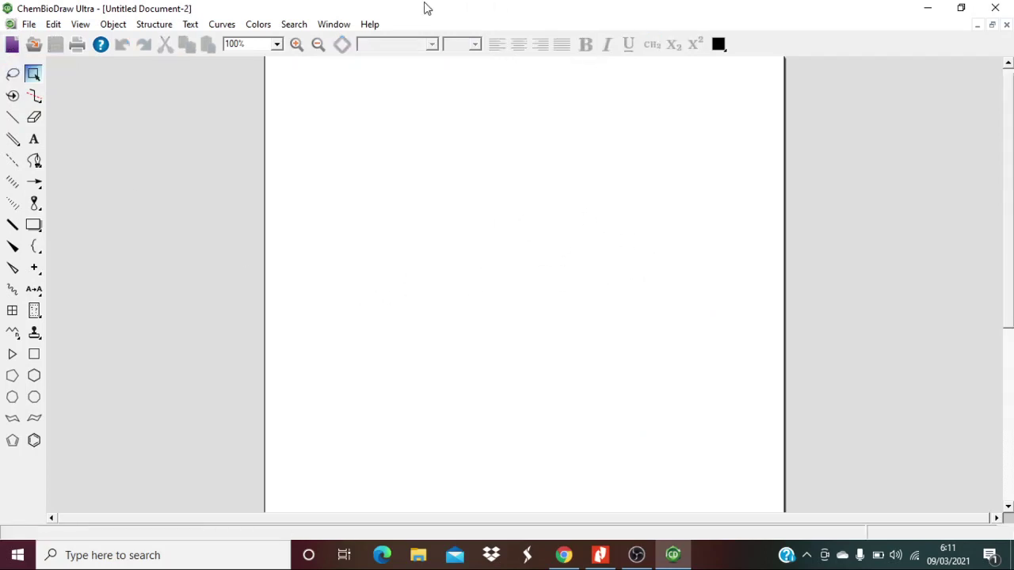
click(330, 26)
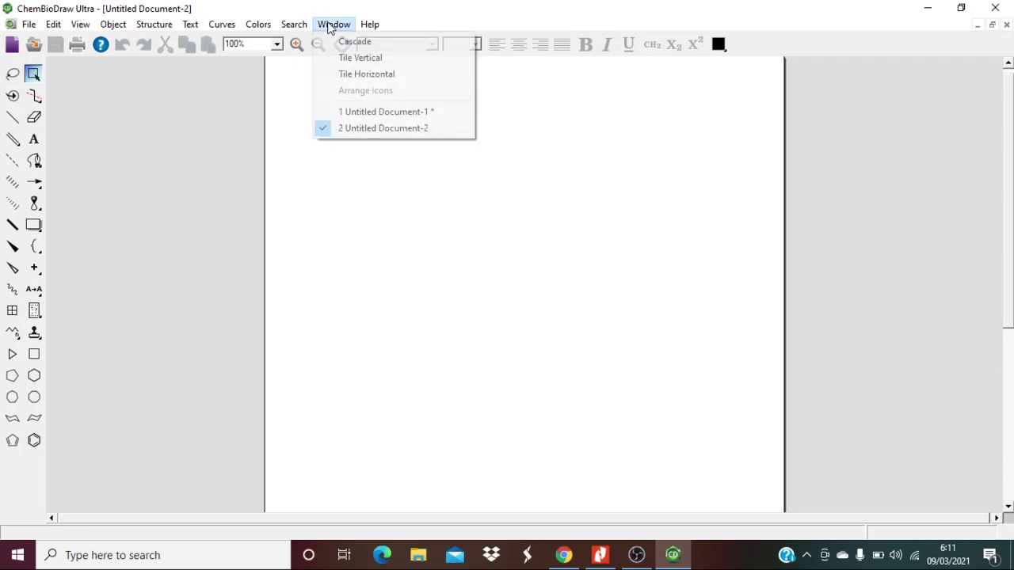
click(369, 110)
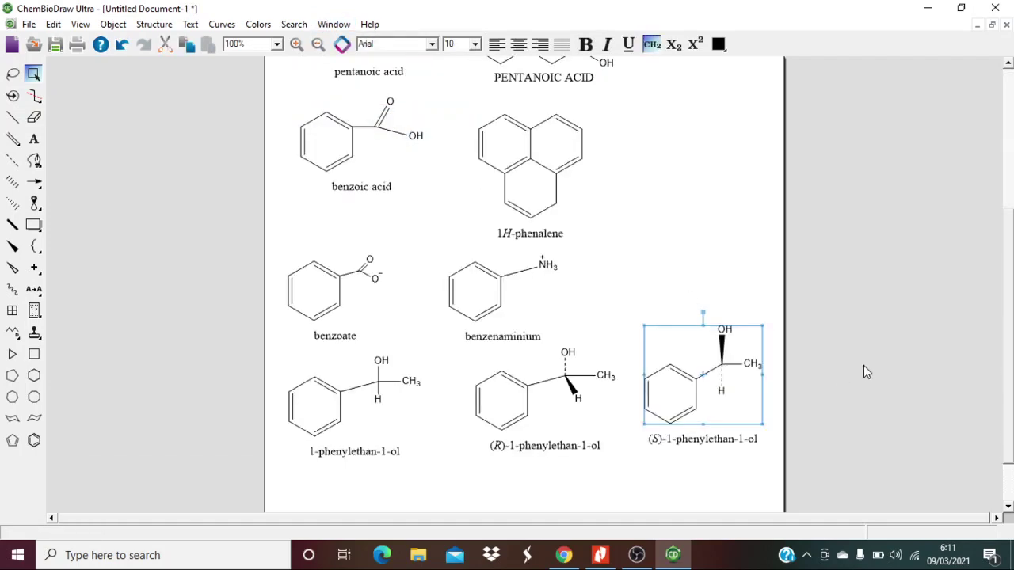
click(325, 25)
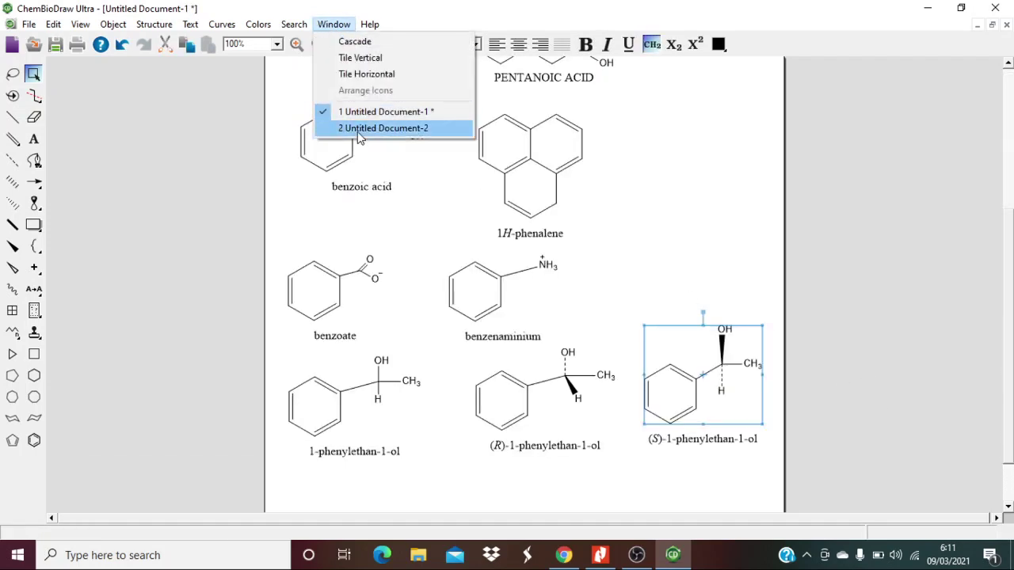
click(360, 129)
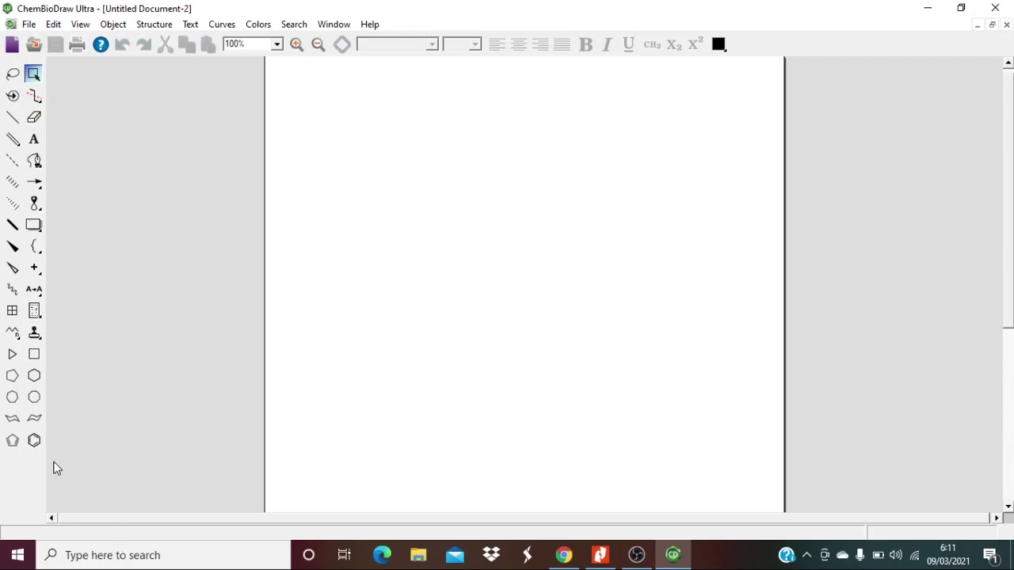
Draw a six-carbon zigzag chain of single bonds near the page's upper-left area and make its middle bond double
click(12, 119)
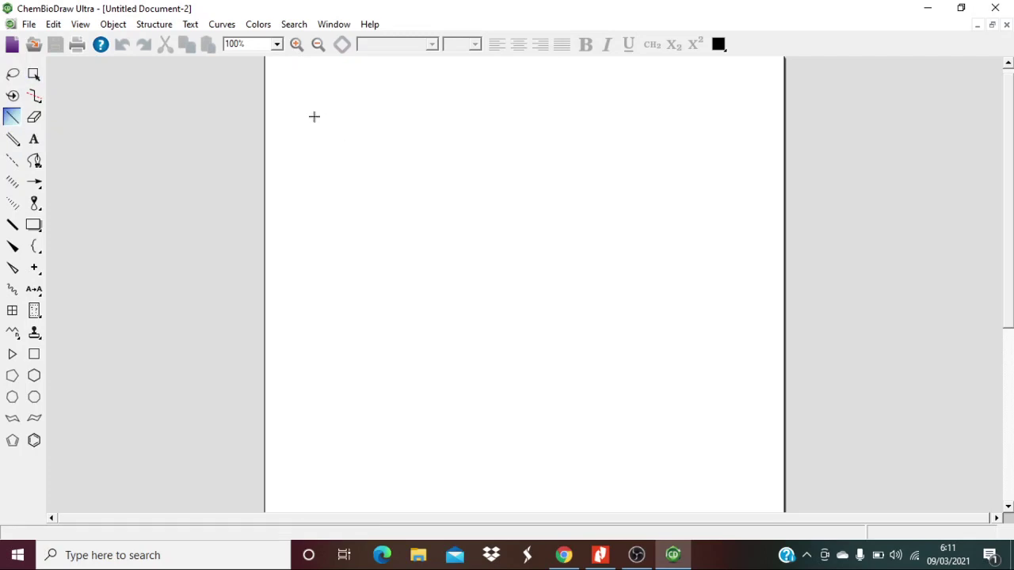
mouse_move(315, 116)
mouse_down()
mouse_move(440, 112)
mouse_move(450, 99)
mouse_up()
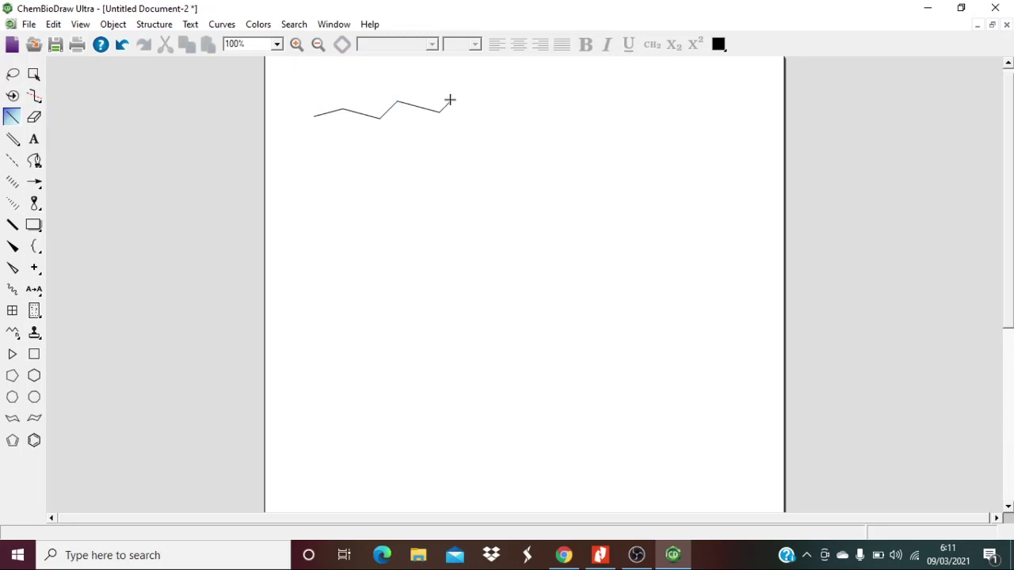
click(13, 139)
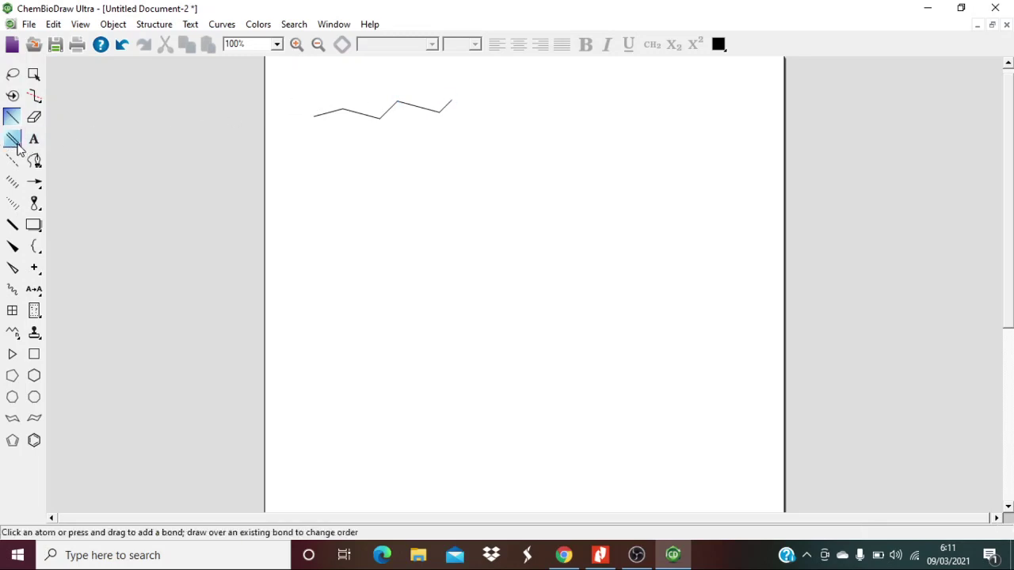
click(388, 110)
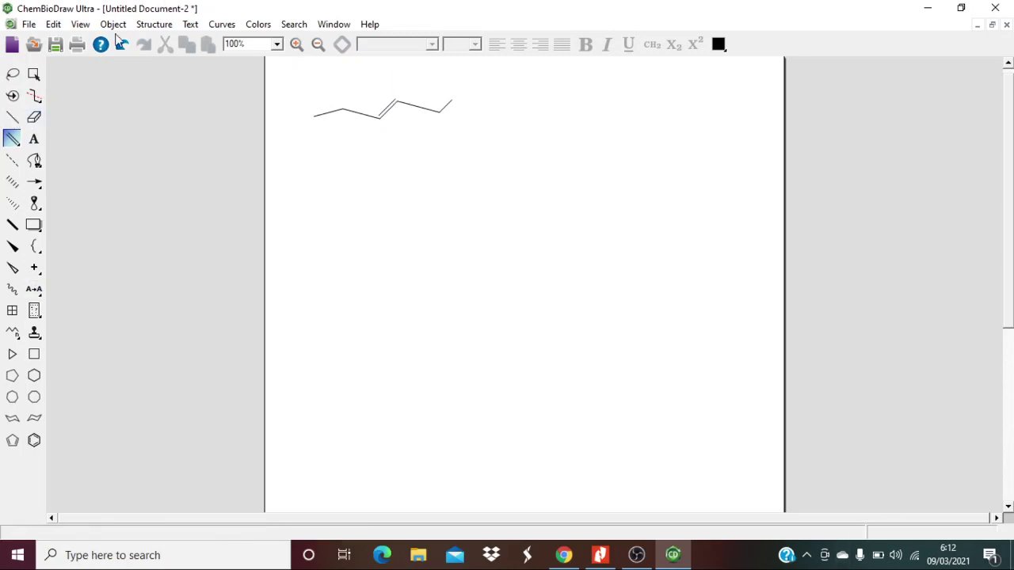
Add a downward single bond on the left alkene carbon and an upward one on the right alkene carbon, labelling both ends H
click(12, 116)
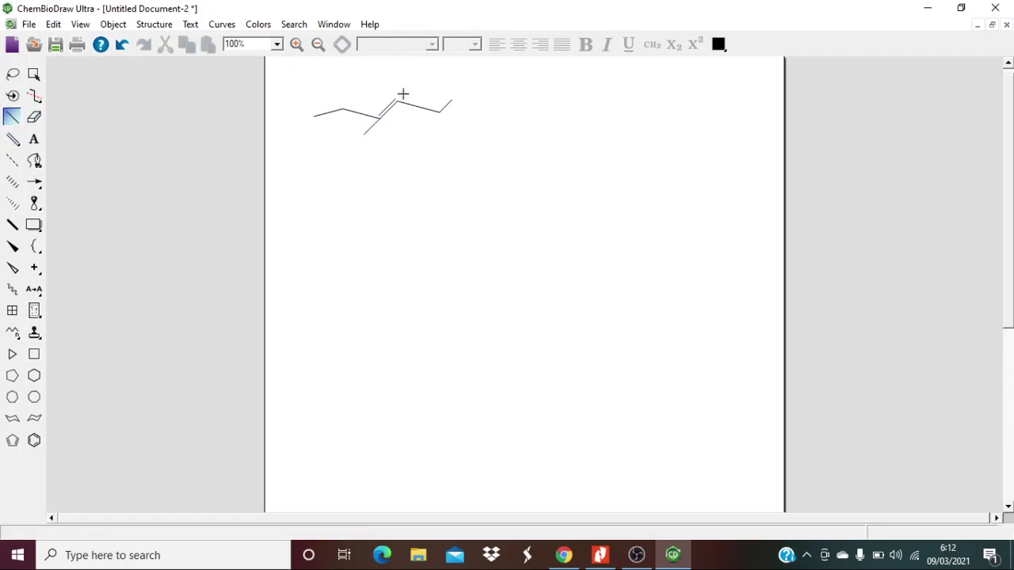
drag(396, 101, 409, 74)
click(33, 139)
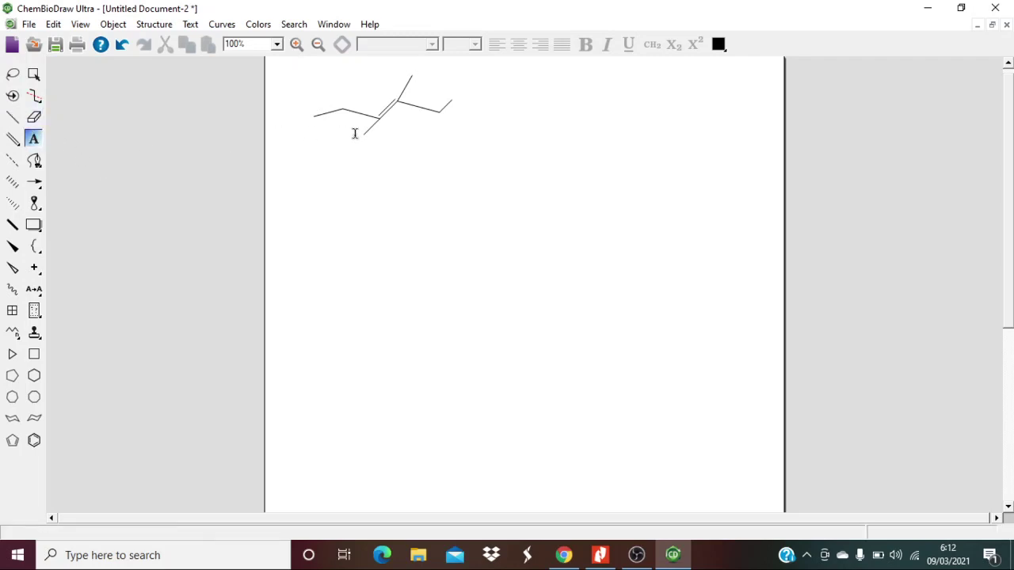
click(363, 134)
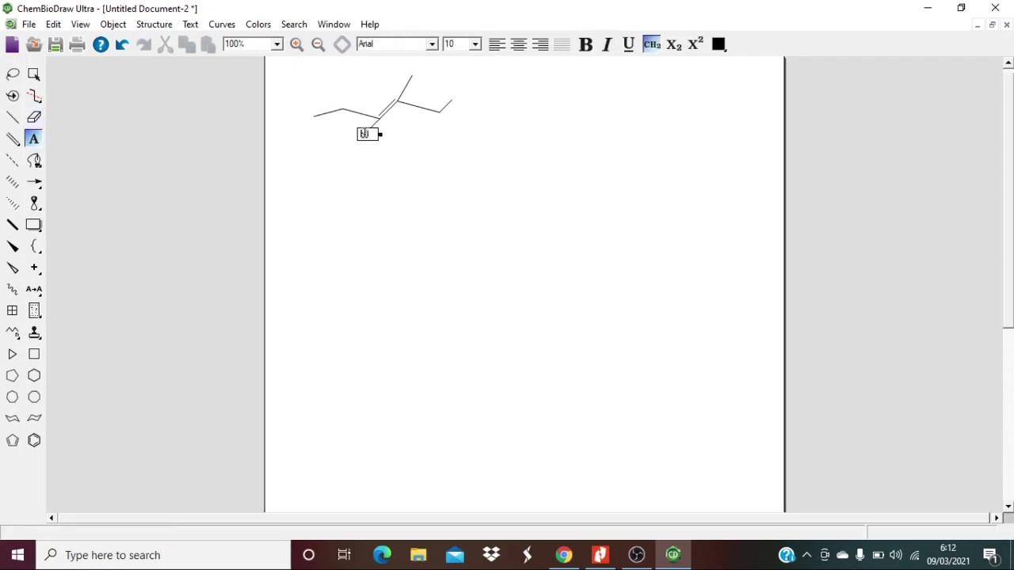
text(H)
click(411, 76)
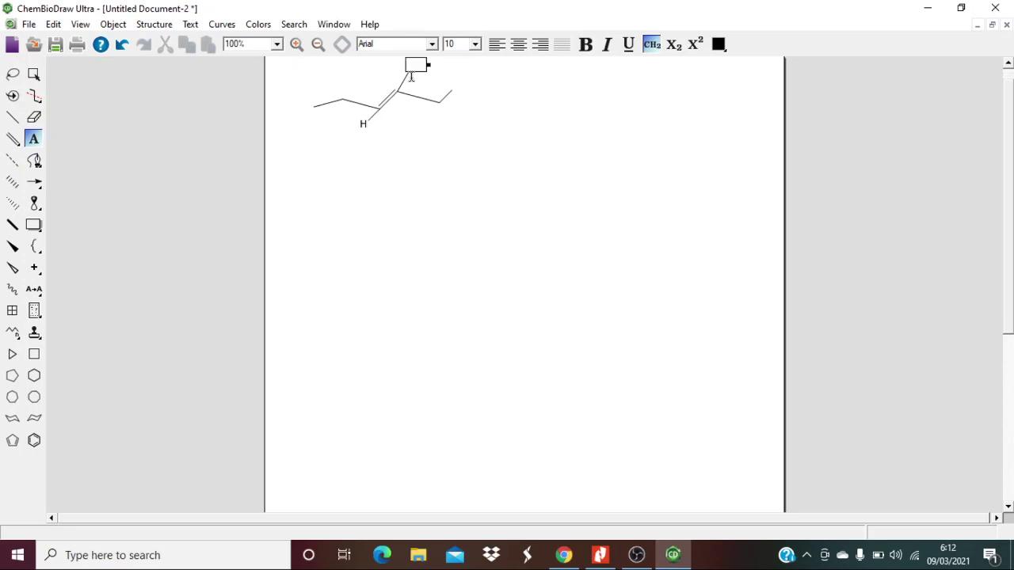
text(H)
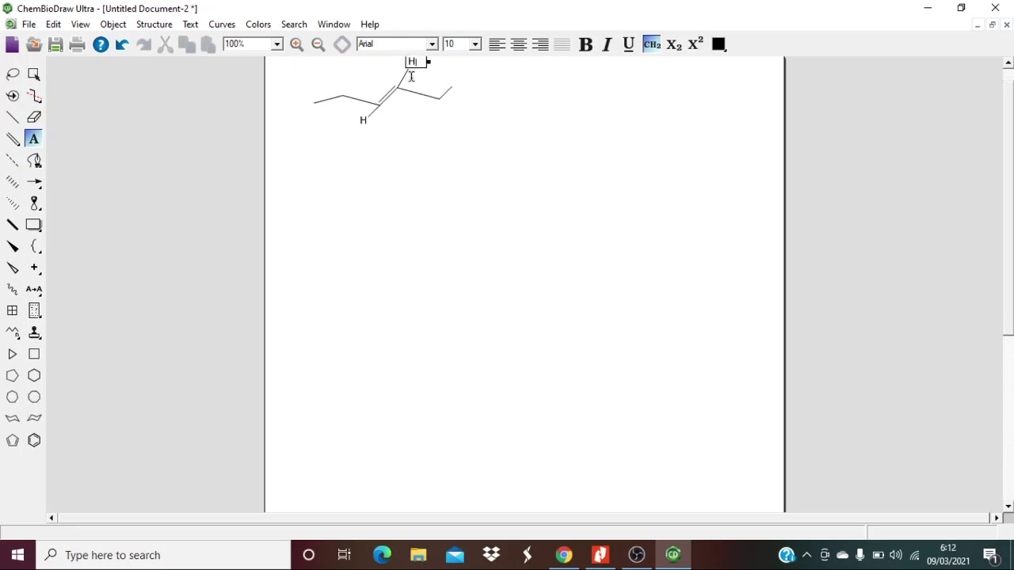
click(554, 163)
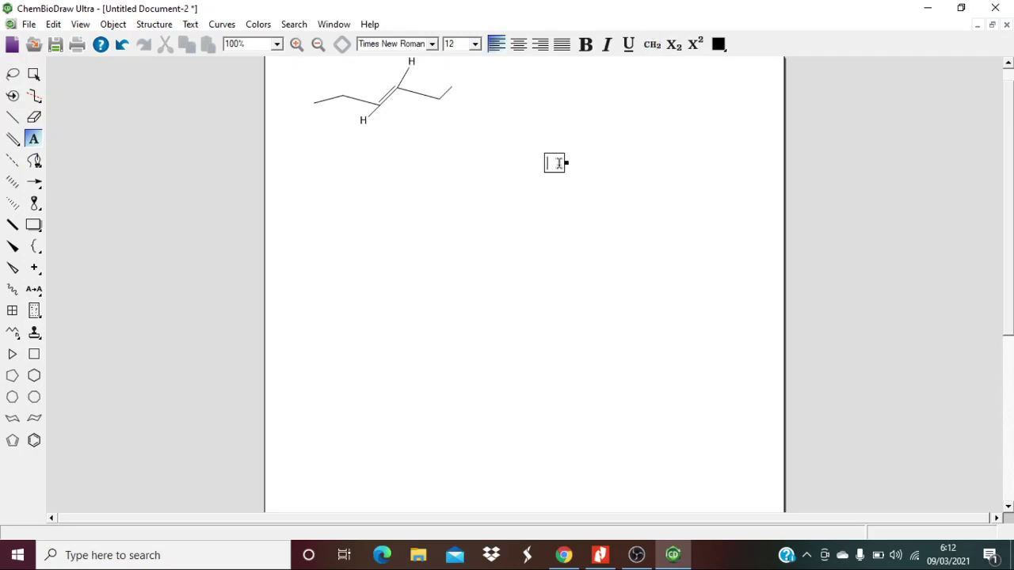
Draw a second six-carbon zigzag chain to the right of the existing alkene and make its middle bond double
click(14, 117)
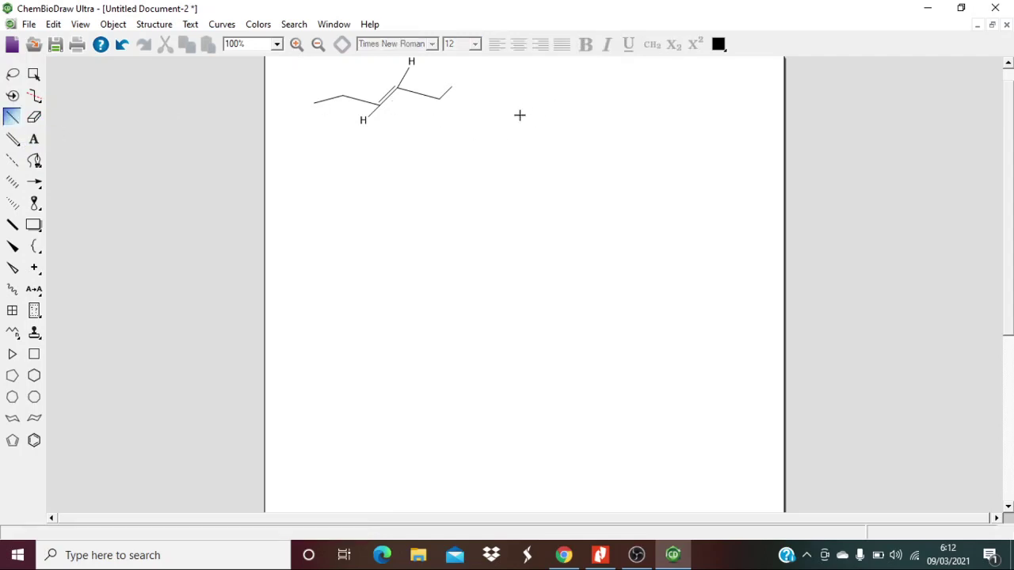
mouse_move(519, 116)
mouse_down()
mouse_move(536, 94)
mouse_move(611, 107)
mouse_move(642, 80)
mouse_move(639, 93)
mouse_up()
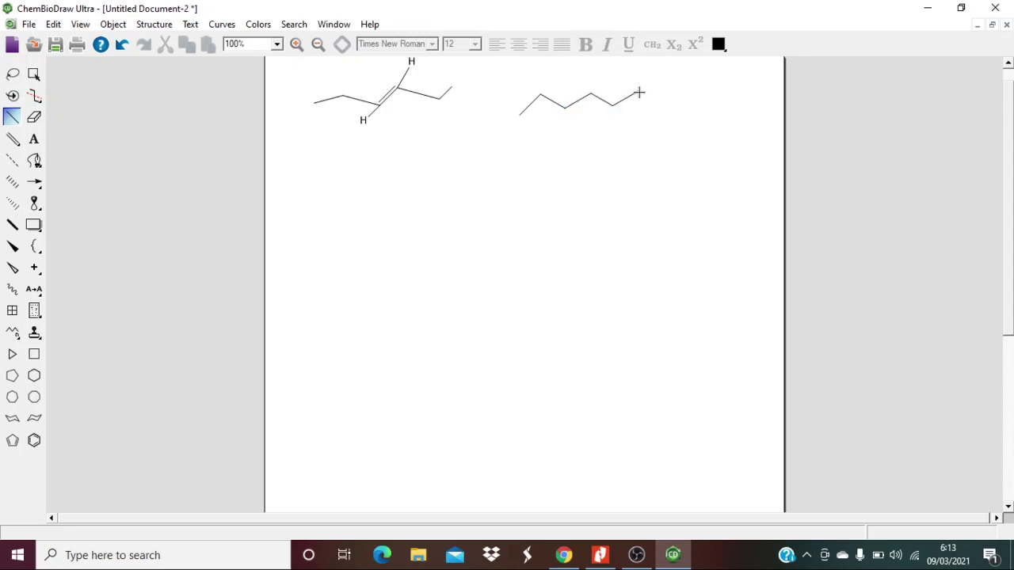
click(11, 140)
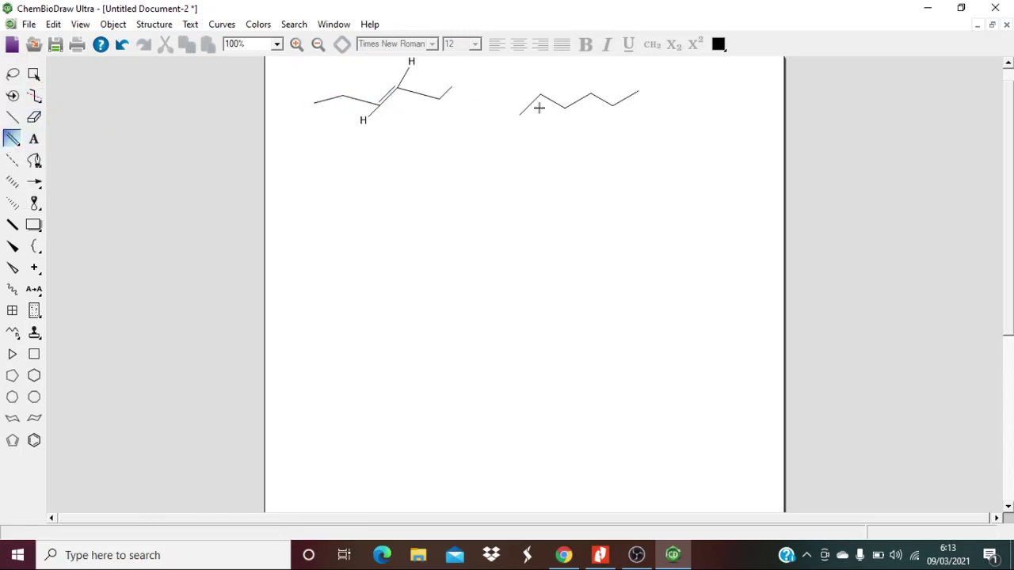
click(578, 102)
Add a downward single bond on each alkene carbon of the right-hand chain and label both ends H
click(12, 118)
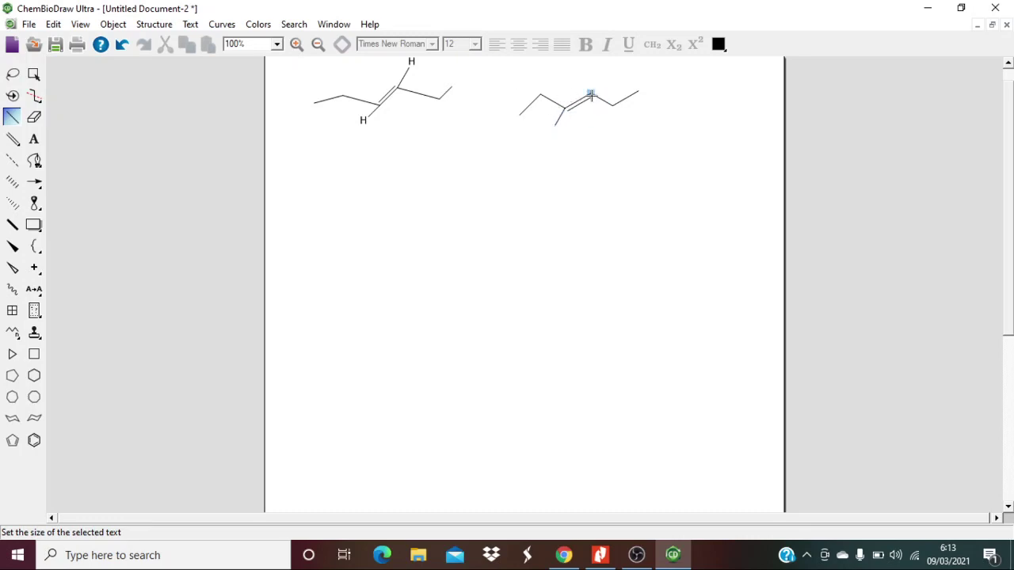
mouse_move(591, 95)
mouse_down()
mouse_move(611, 118)
mouse_move(596, 110)
mouse_up()
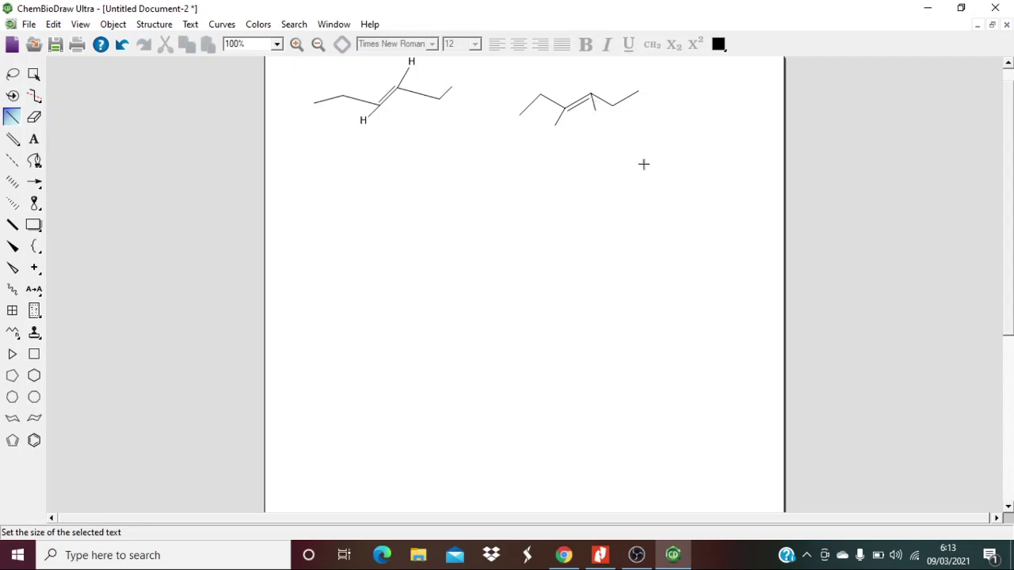
click(33, 138)
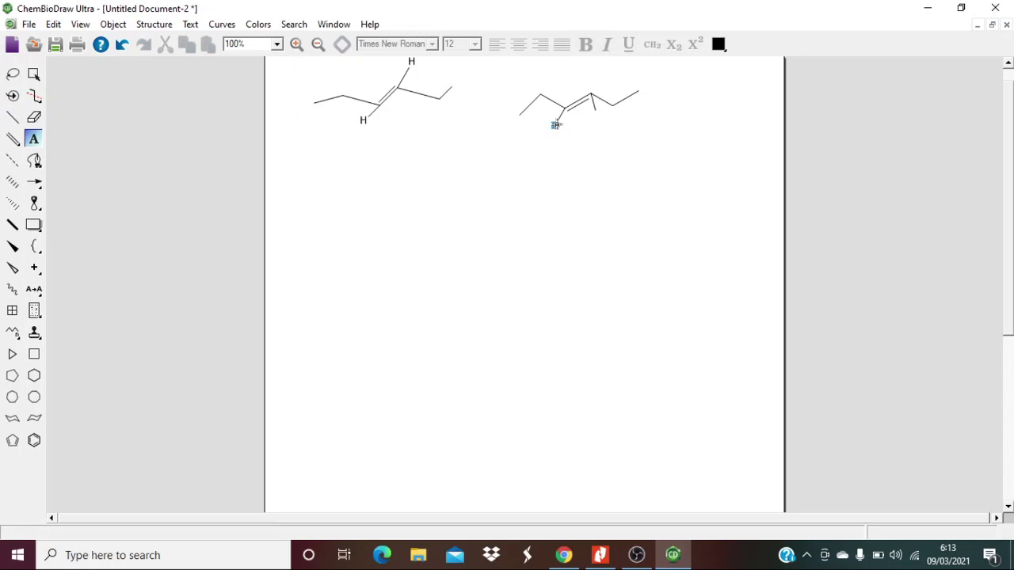
click(555, 125)
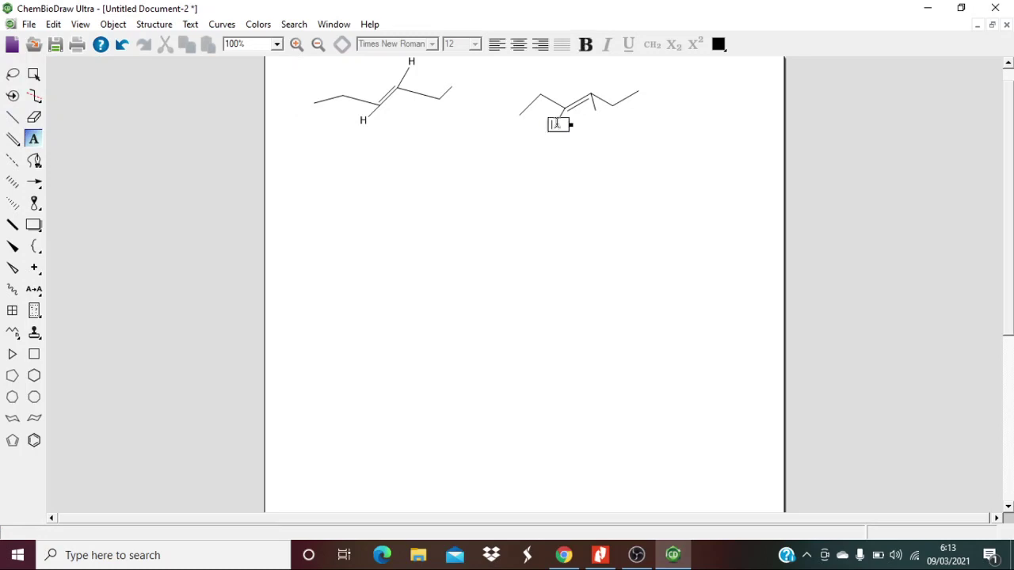
click(595, 110)
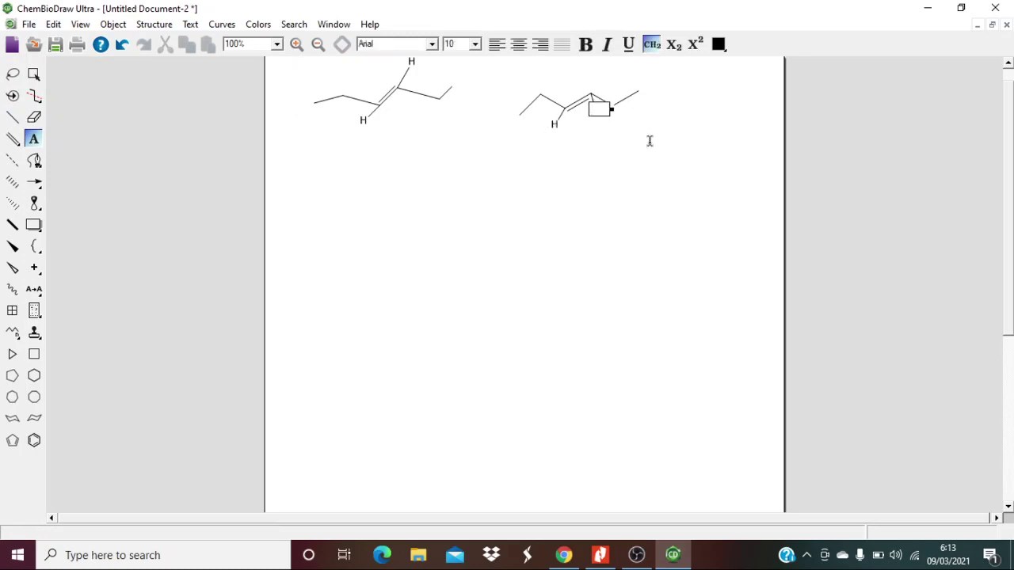
text(H)
click(752, 172)
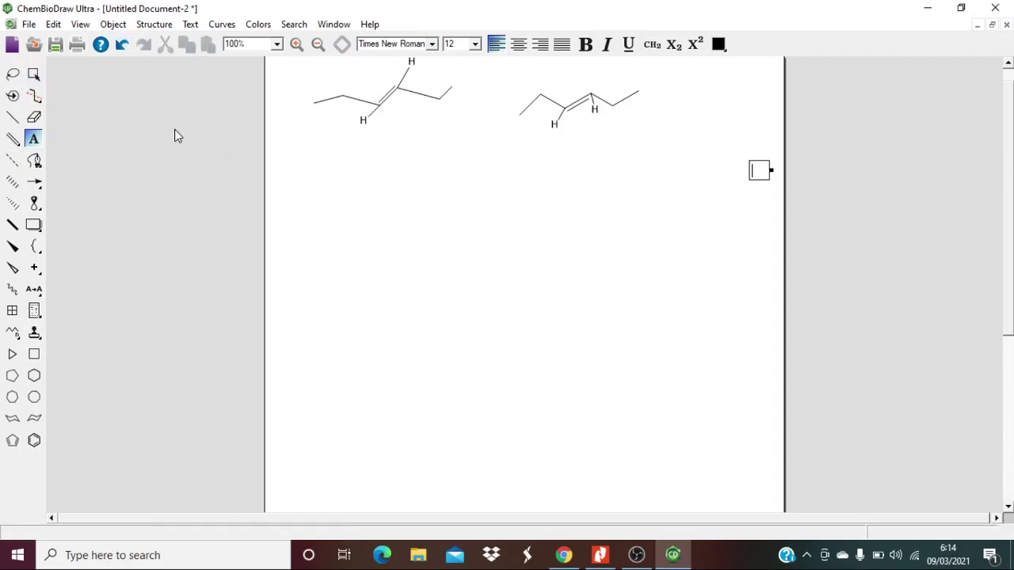
Move both alkene structures lower on the page, one at a time, keeping them side by side
click(33, 73)
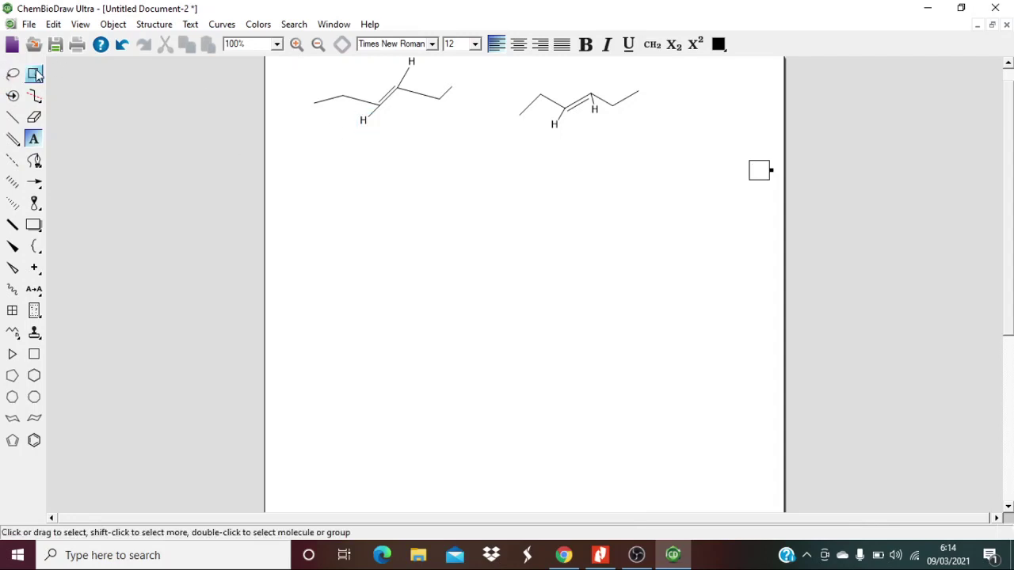
drag(277, 70, 464, 151)
drag(397, 107, 395, 183)
drag(495, 83, 677, 169)
drag(595, 124, 601, 186)
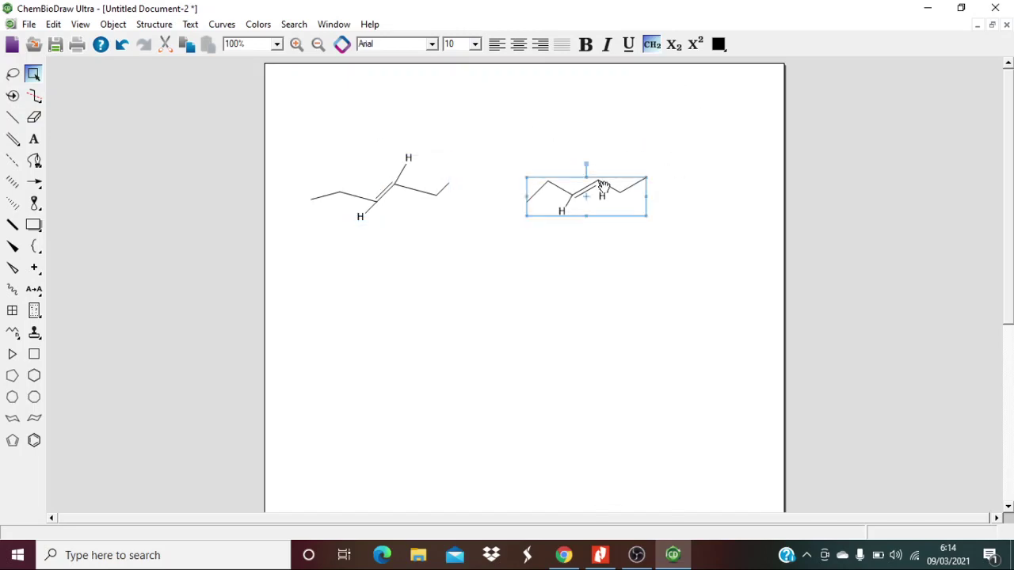
Draw a six-carbon zigzag chain above the left alkene, erasing and redrawing its detached end, and make its middle bond double
click(13, 118)
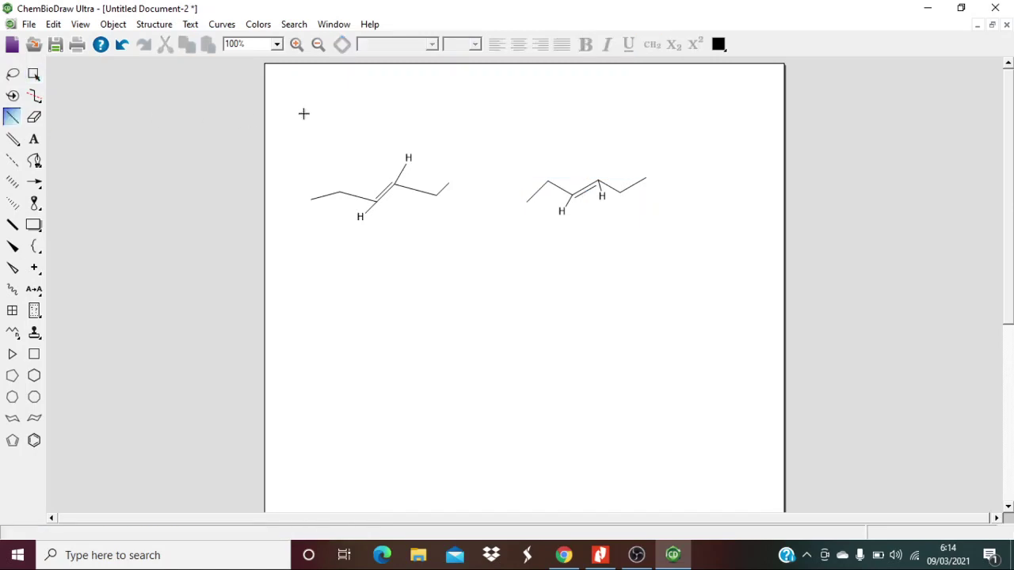
mouse_move(331, 119)
mouse_down()
mouse_move(412, 111)
mouse_move(444, 125)
mouse_up()
click(33, 117)
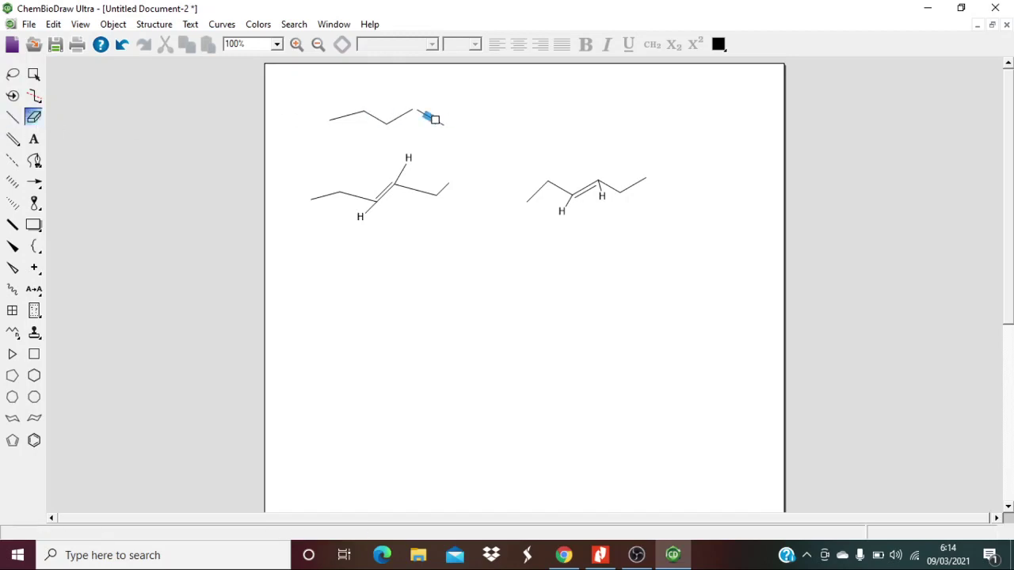
click(434, 119)
click(12, 117)
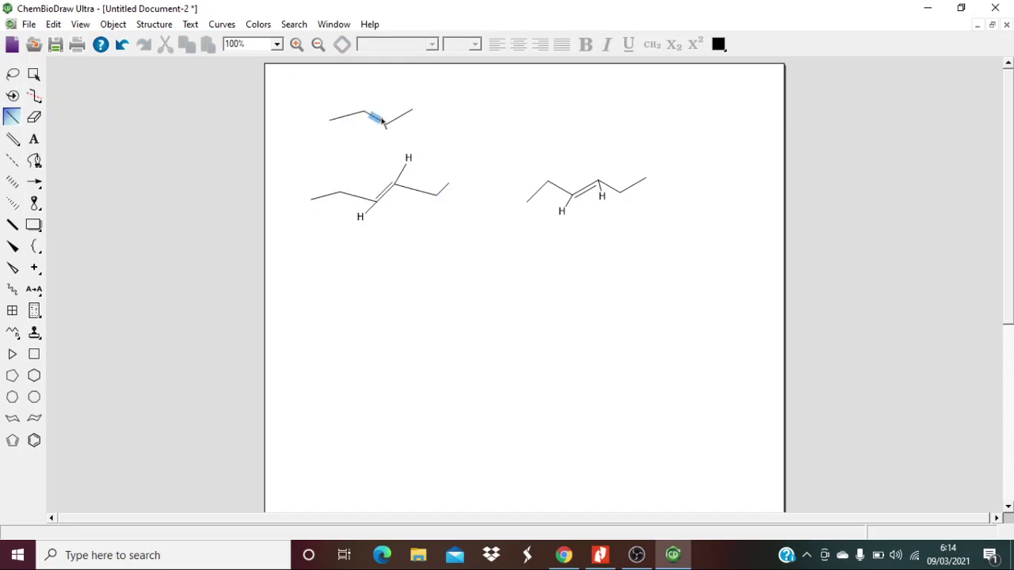
click(412, 108)
click(438, 125)
click(12, 140)
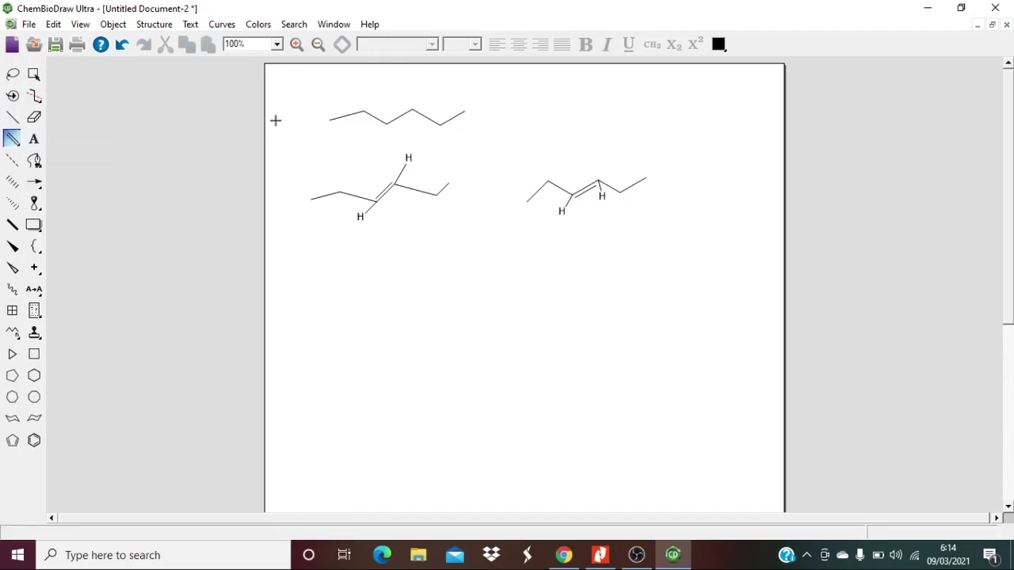
click(400, 118)
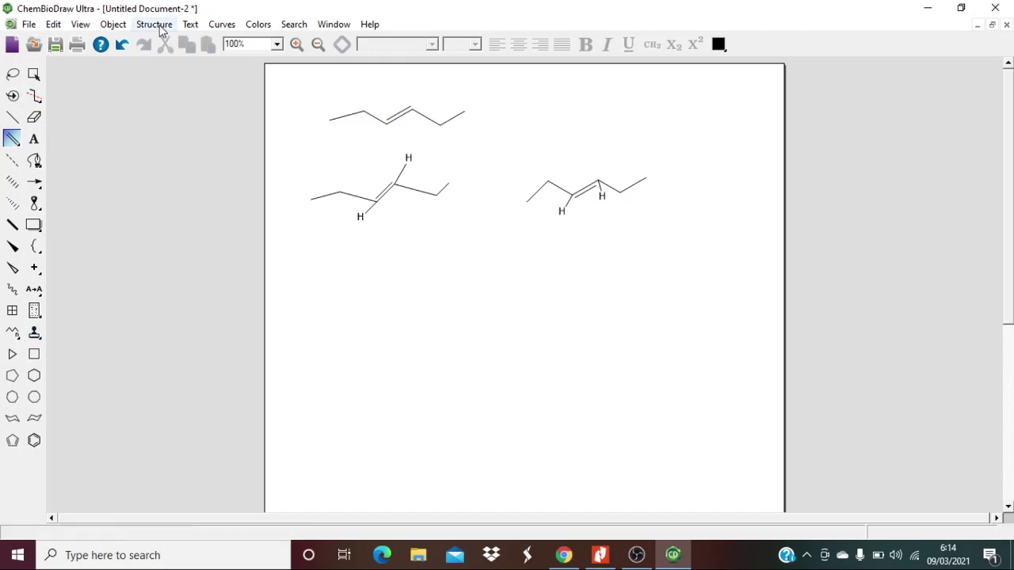
Convert the new uppermost chain without H labels to its name
click(34, 73)
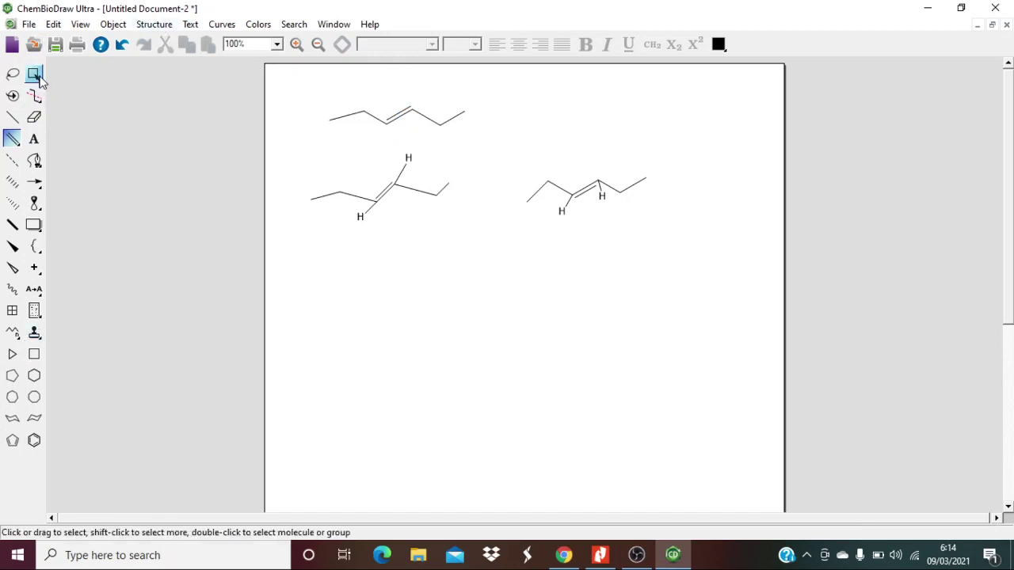
drag(312, 137, 502, 90)
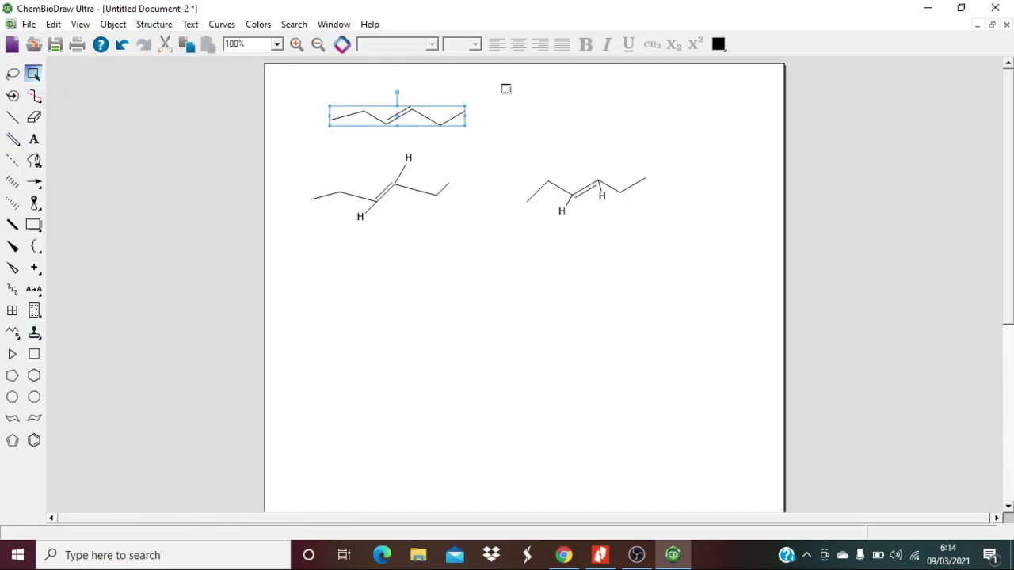
click(154, 23)
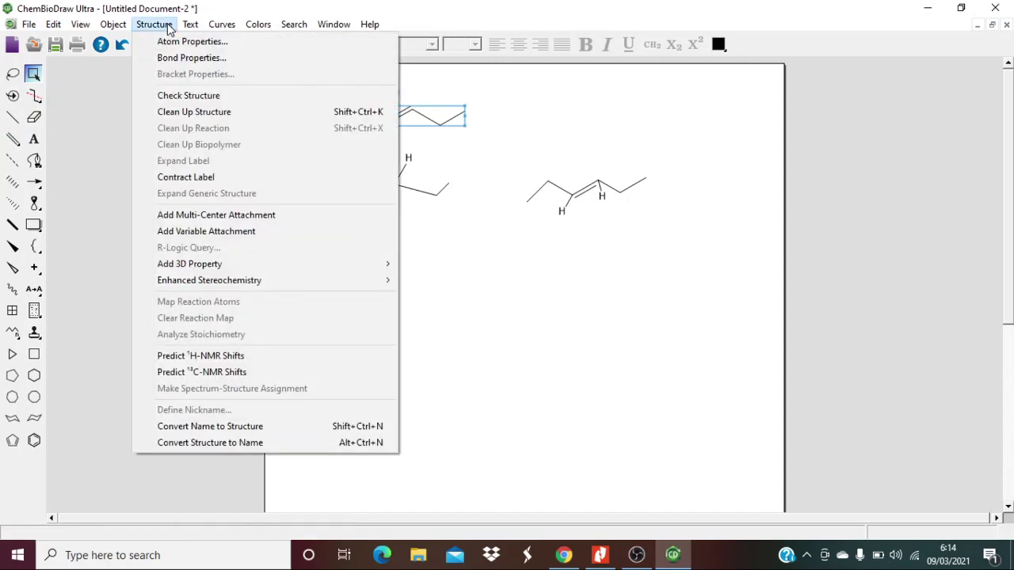
click(209, 442)
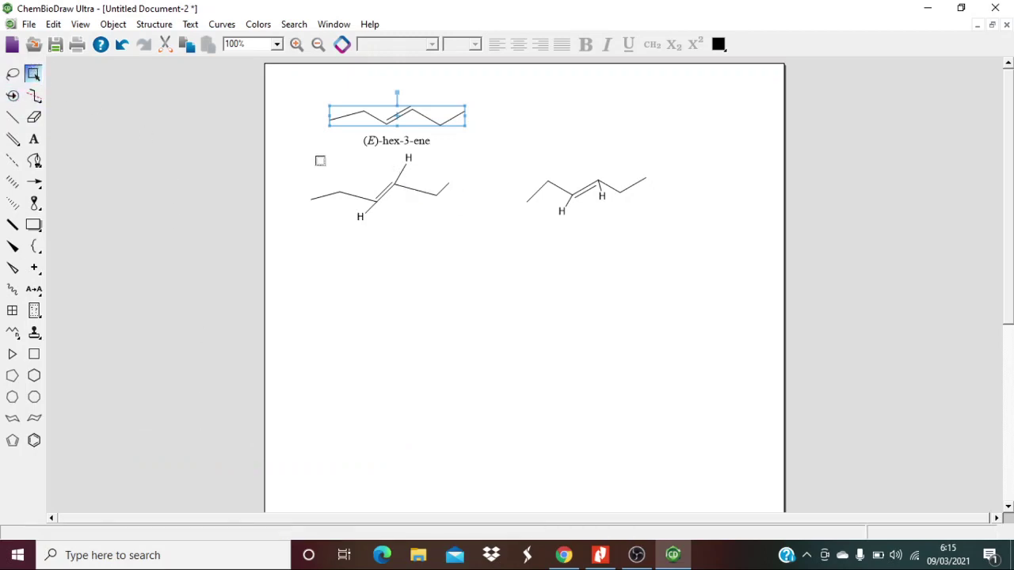
Convert the two alkene structures with labelled H atoms to their names, one at a time
drag(295, 151, 482, 233)
click(151, 24)
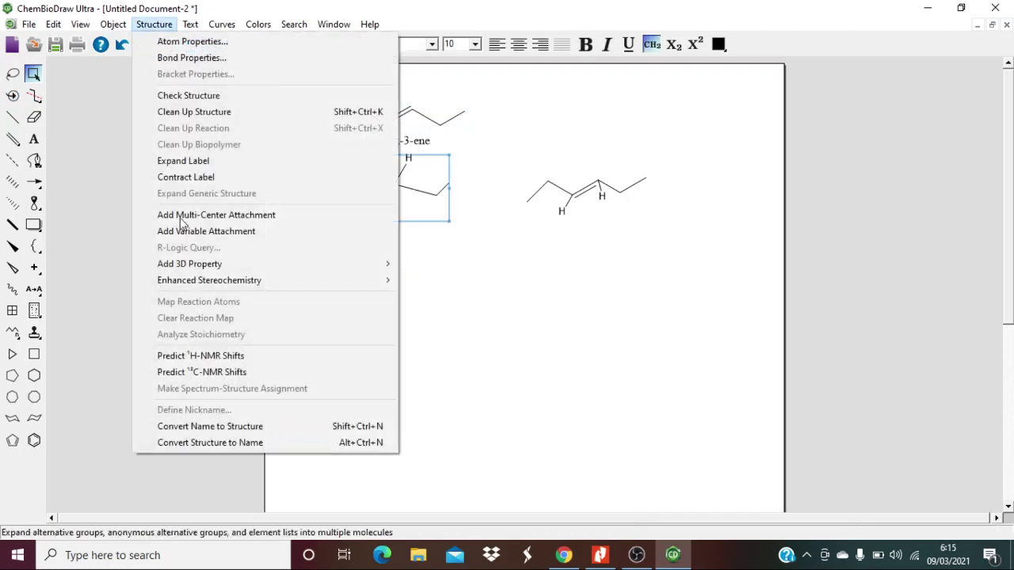
click(220, 439)
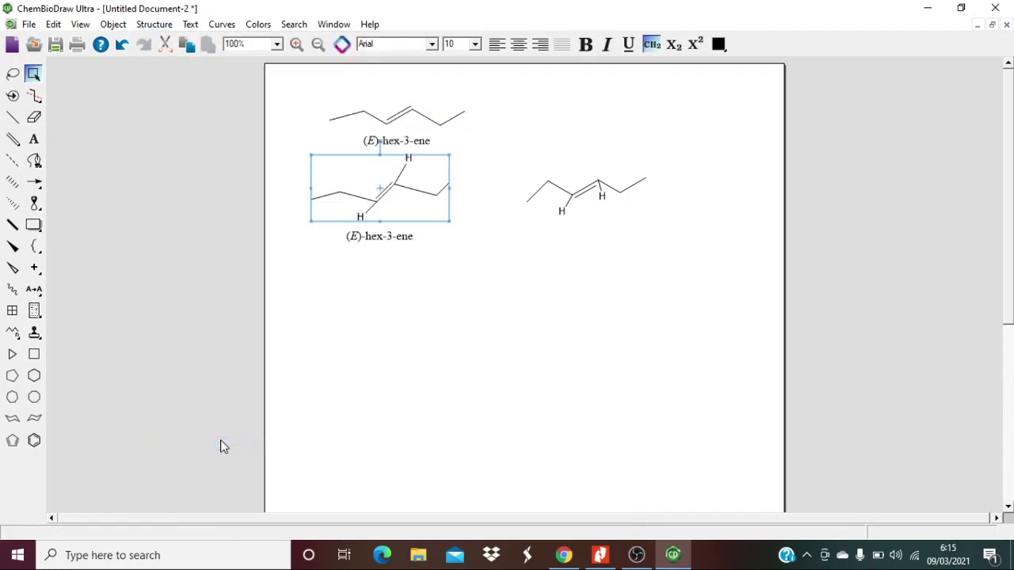
drag(520, 141, 675, 231)
click(149, 23)
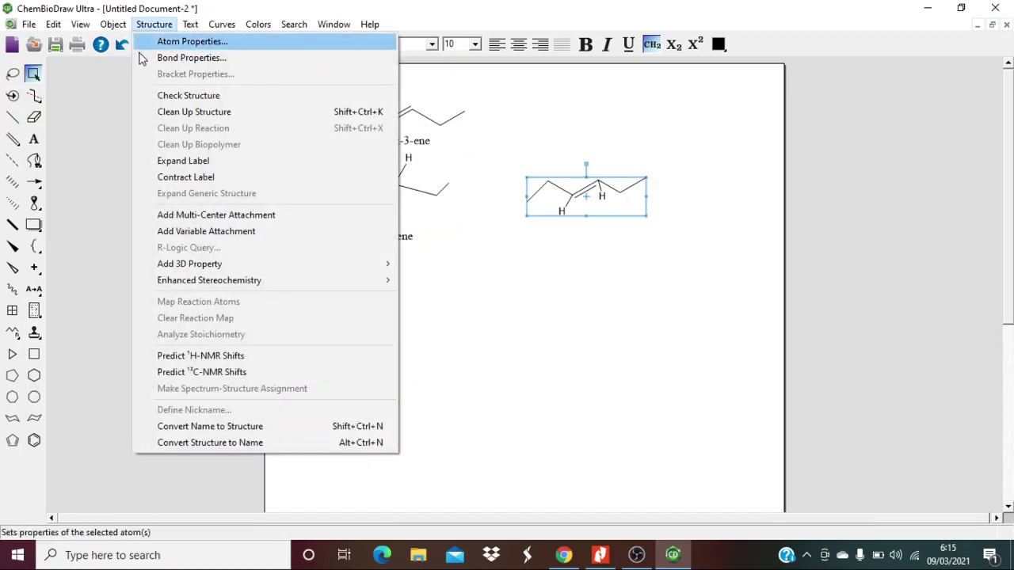
click(189, 441)
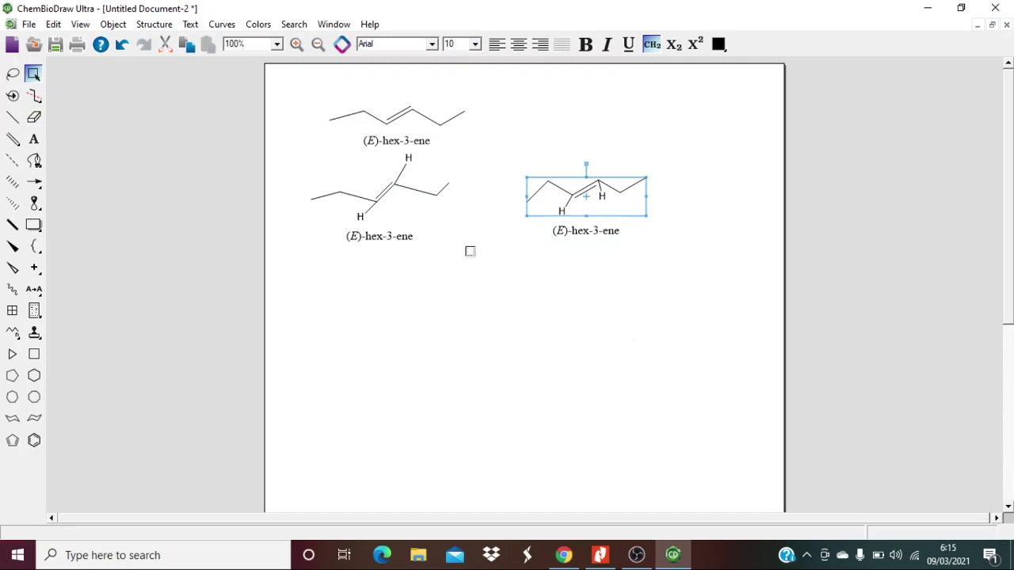
Insert the structure for the name (Z)-hex-3-ene with its name below, and place it beneath the left-hand structures
click(154, 26)
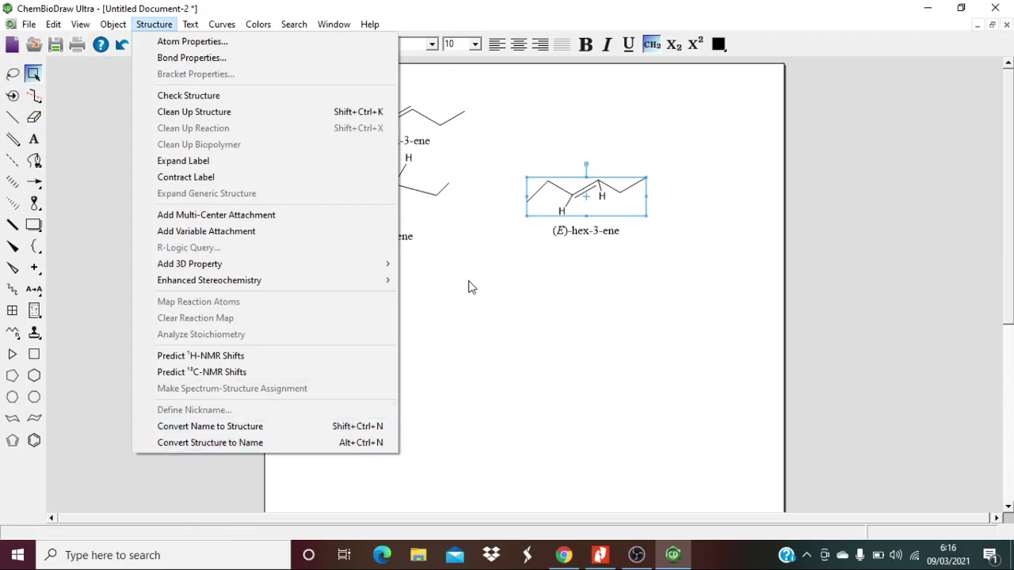
click(449, 136)
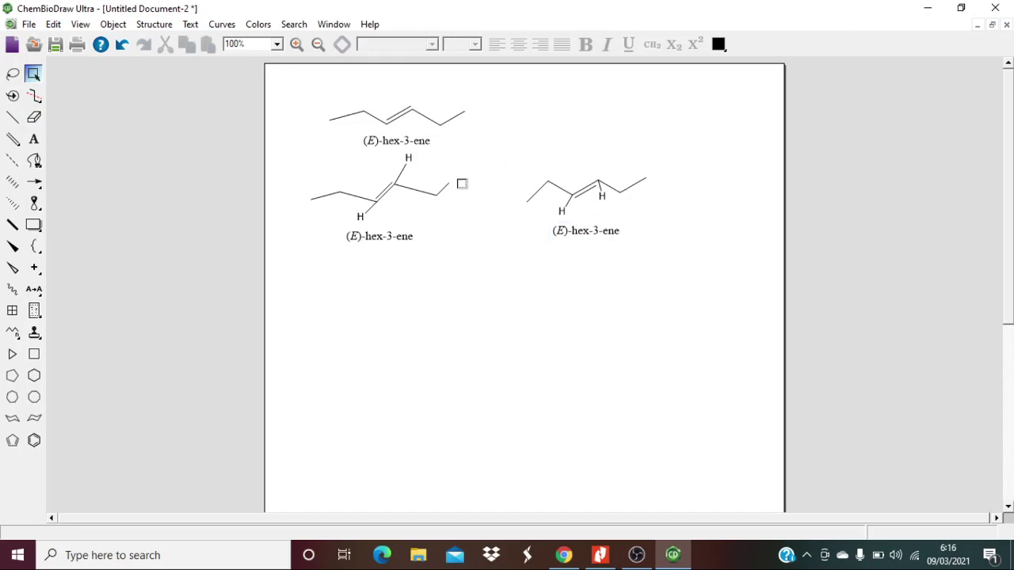
click(150, 25)
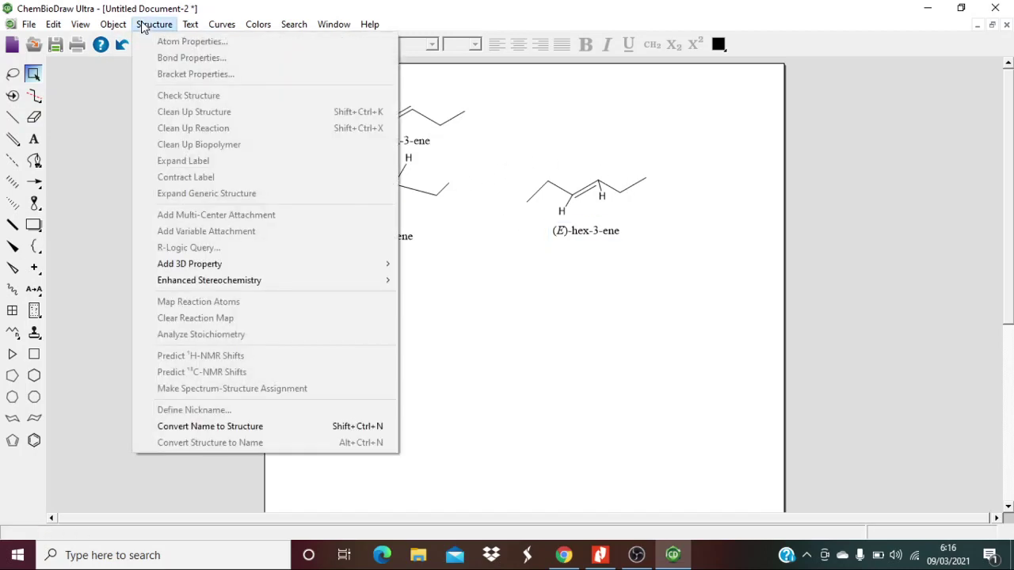
click(198, 427)
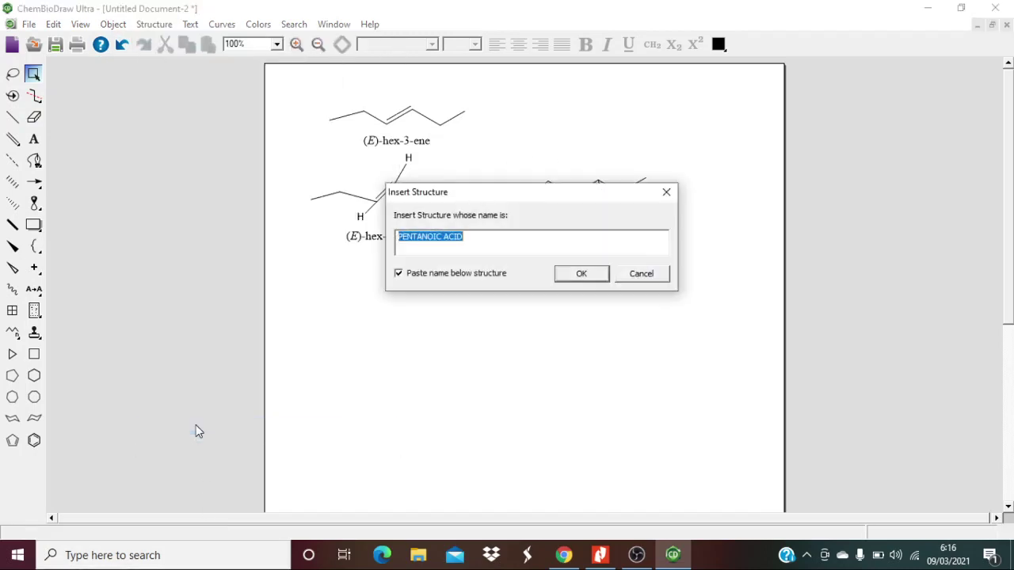
drag(515, 197, 283, 295)
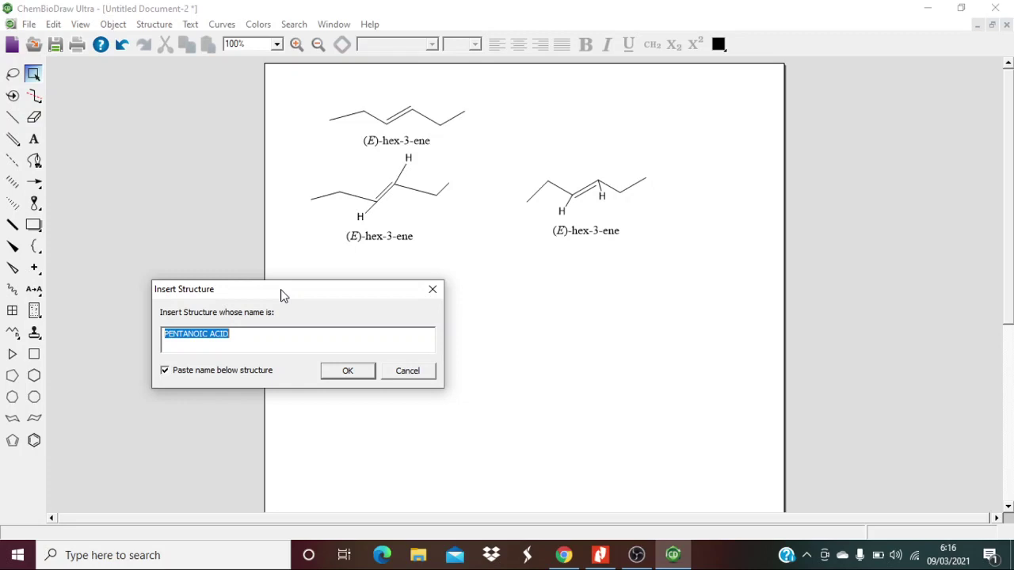
text((Z)-hex-3-ene)
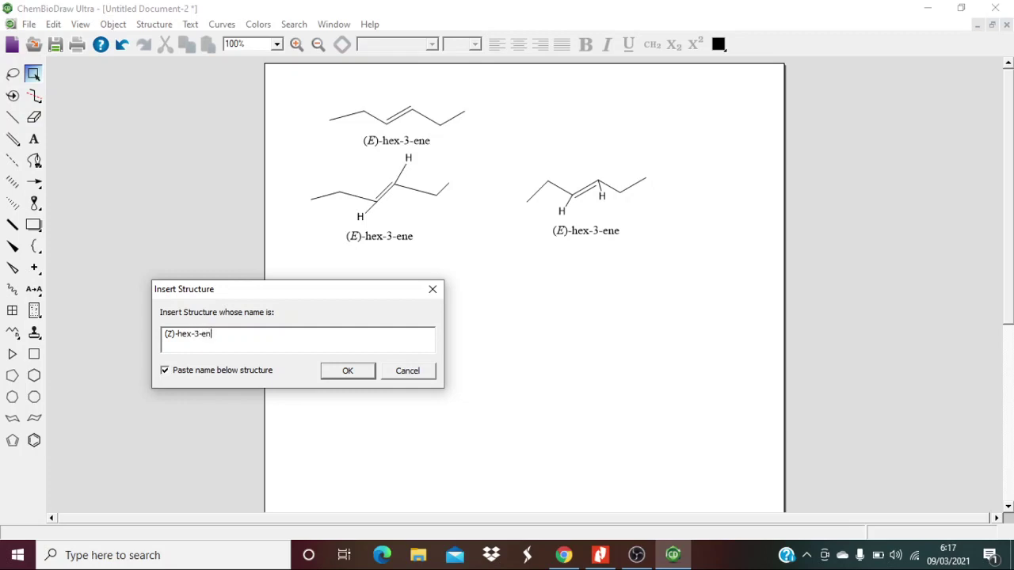
click(345, 372)
drag(515, 276, 378, 296)
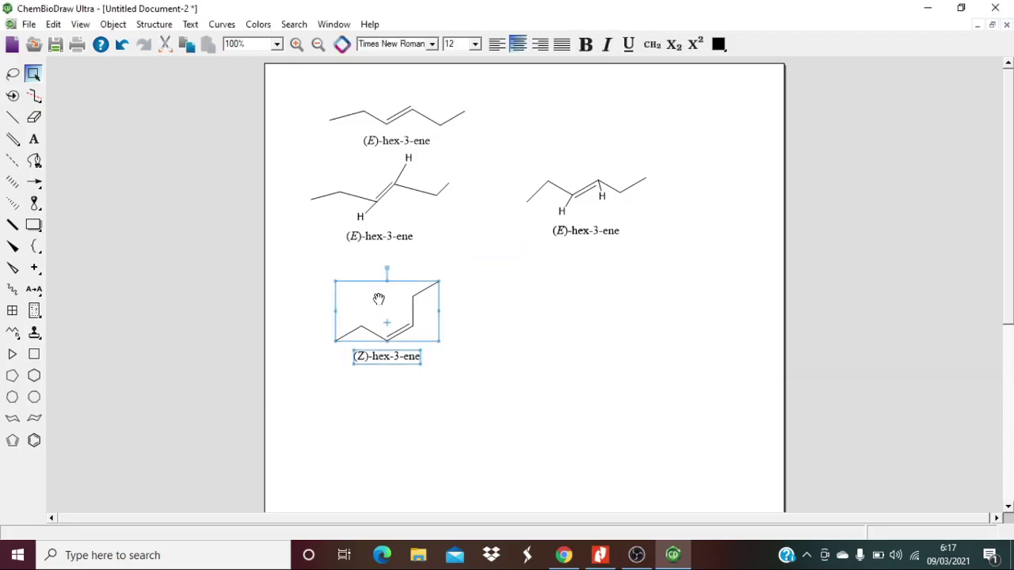
click(530, 335)
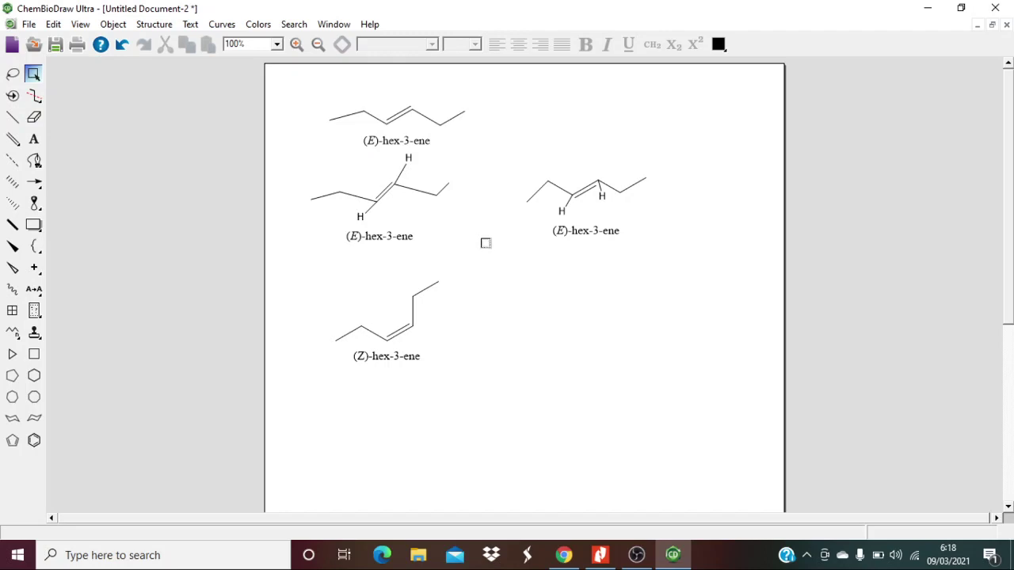
Add a text label in chemical formula style beside the (Z)-hex-3-ene structure and enter CH3CH2CHCHCHWCH
click(33, 139)
click(523, 316)
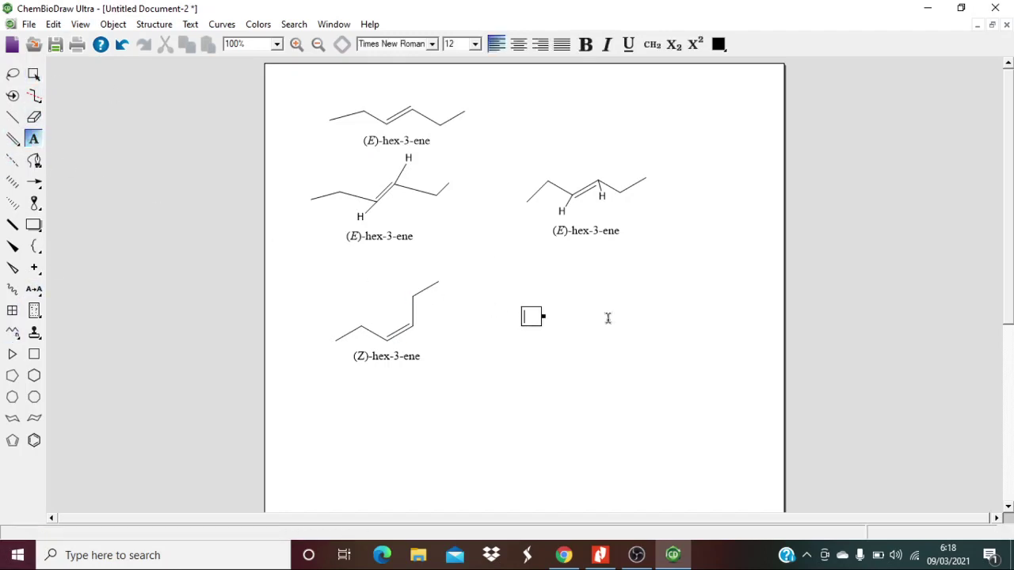
text(CH2)
key(BackSpace)
key(BackSpace)
click(652, 43)
text(C)
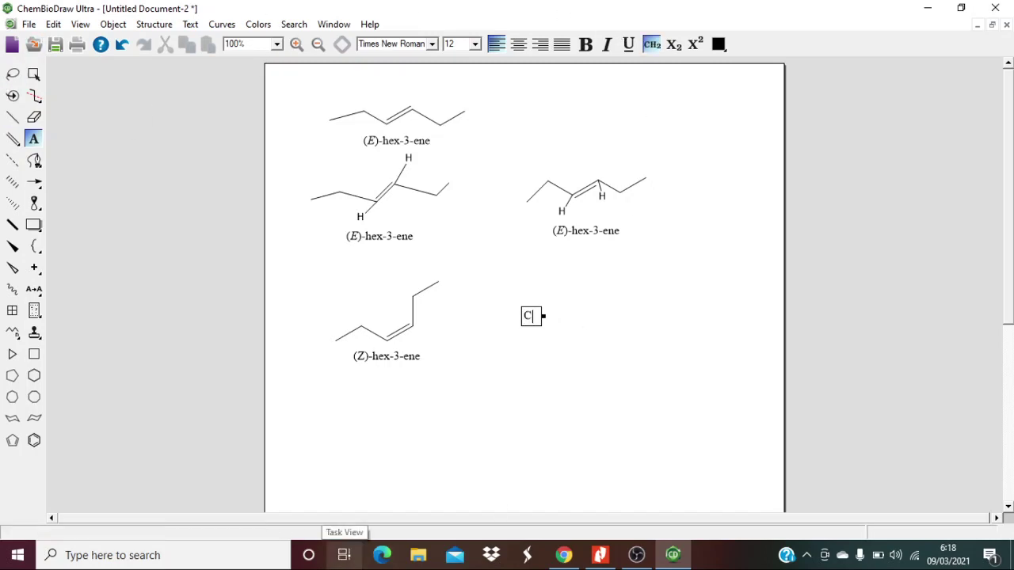
text(H3CH2)
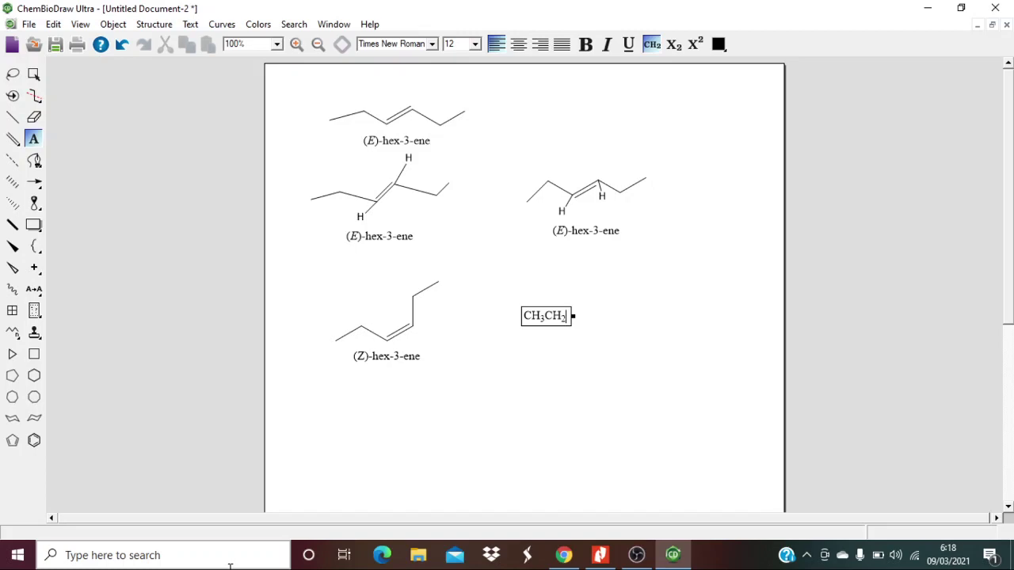
text(CH)
text(CH)
text(CH)
text(W)
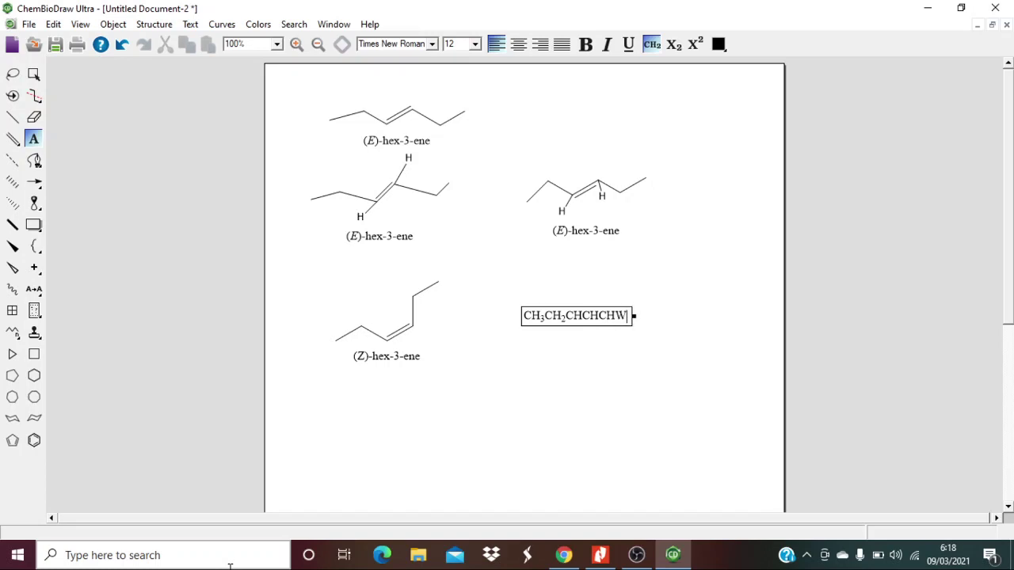
text(CH)
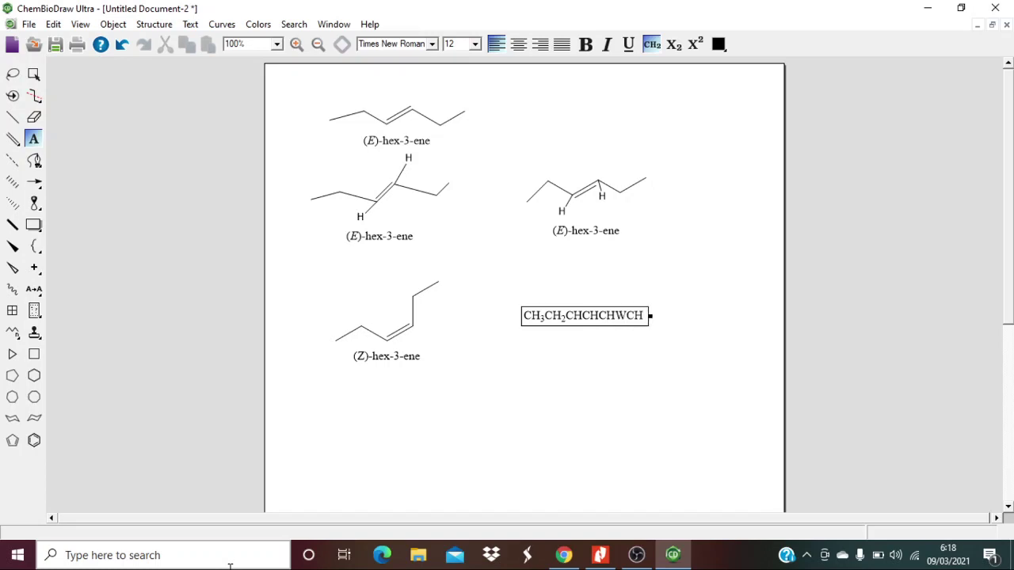